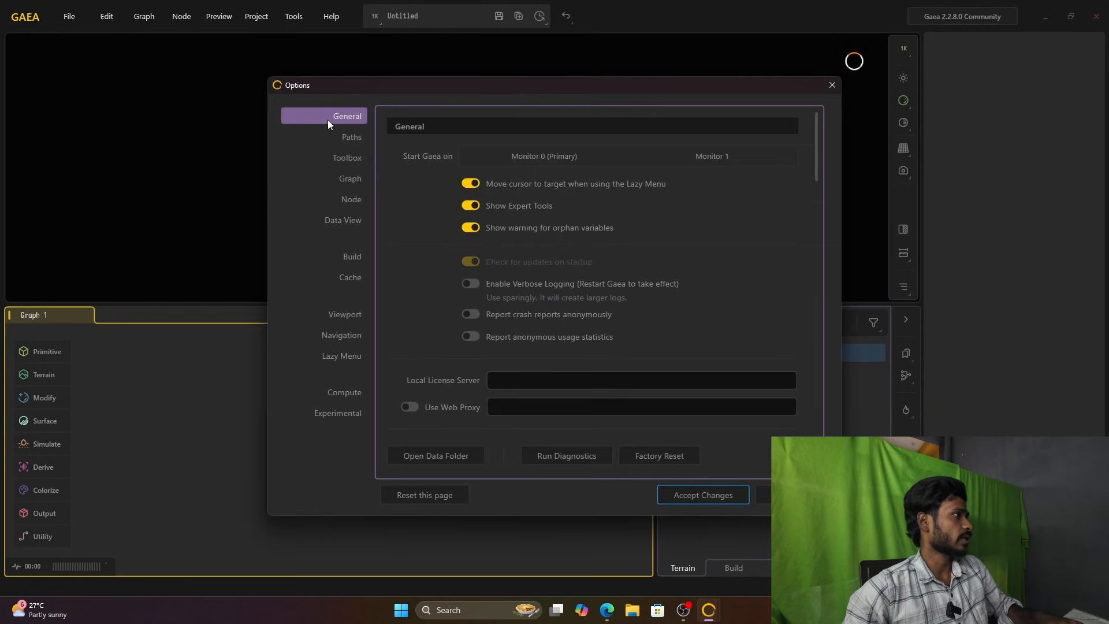
Step: Review the Toolbox and Compute settings in the options, and close the dialog without accepting changes
left_click(343, 158)
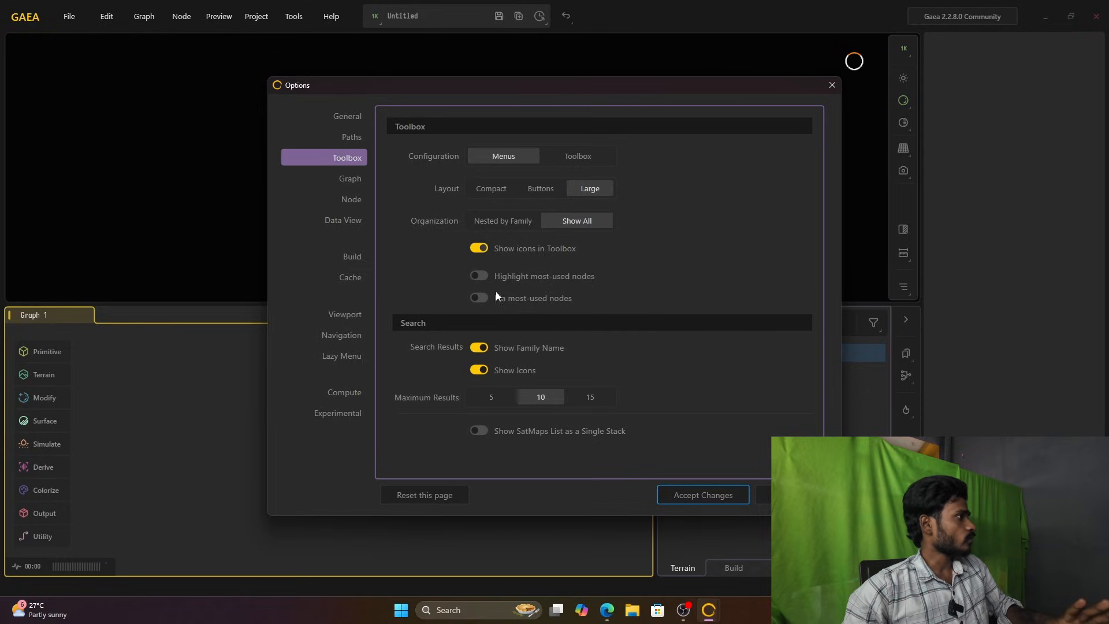
left_click(345, 392)
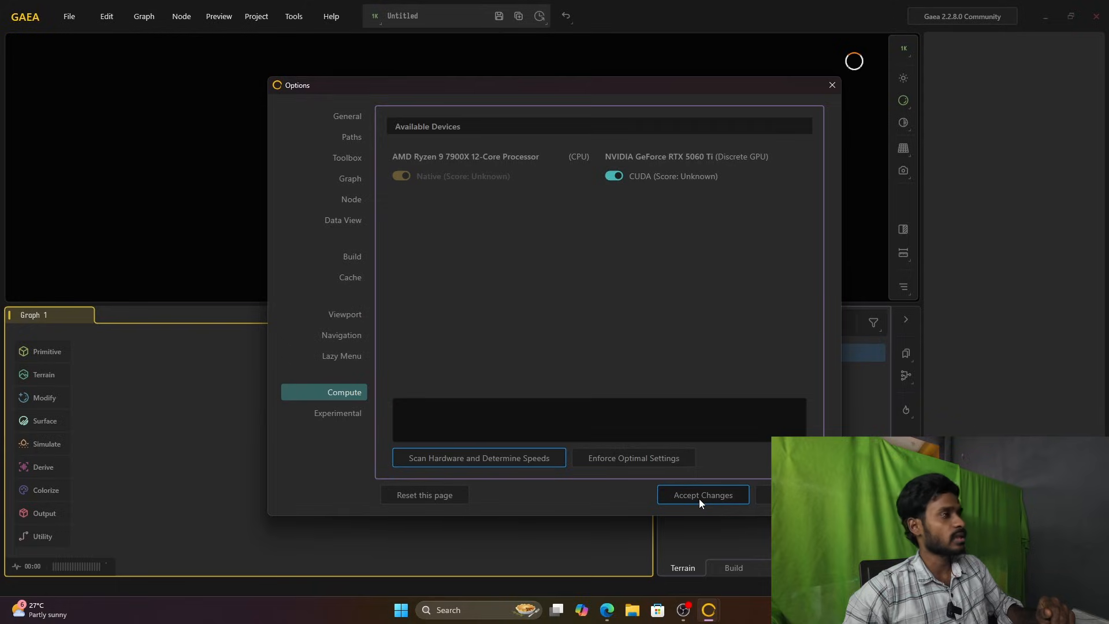
left_click(828, 90)
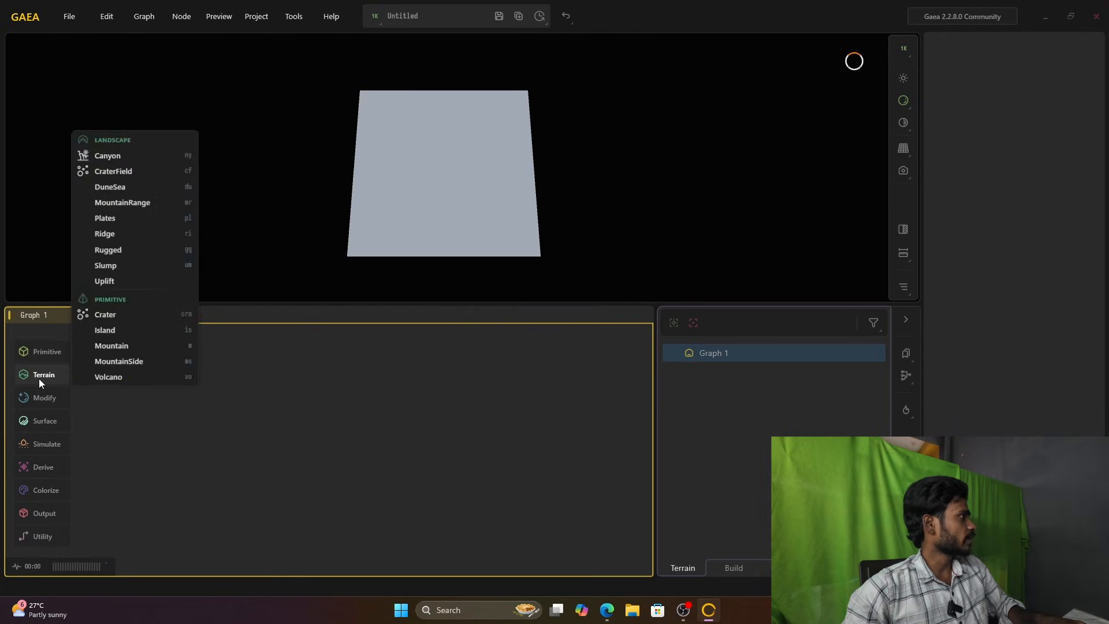
Step: Add a Canyon node to the graph by searching for "canyon", and reposition it in the graph
left_click(36, 356)
scroll(493, 197, "up", 3)
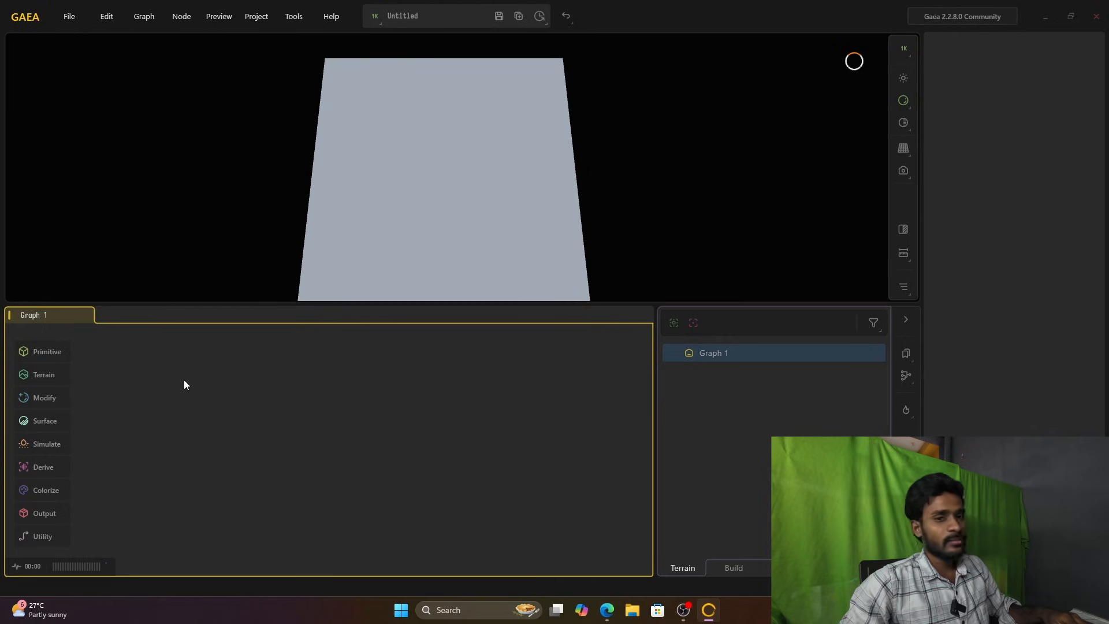
key("Tab")
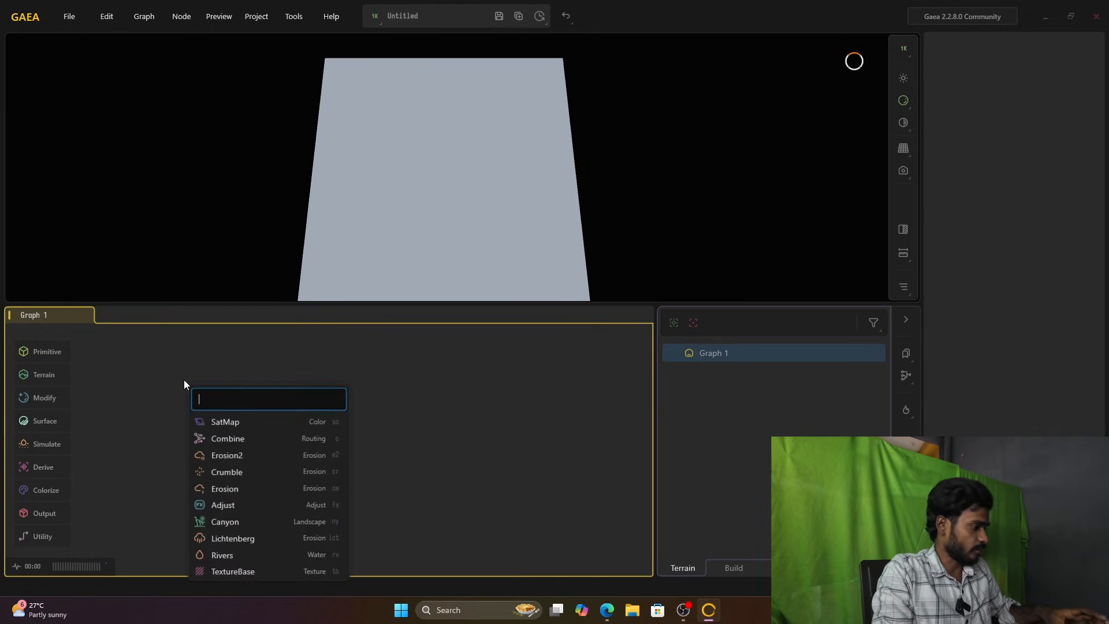
type("cany")
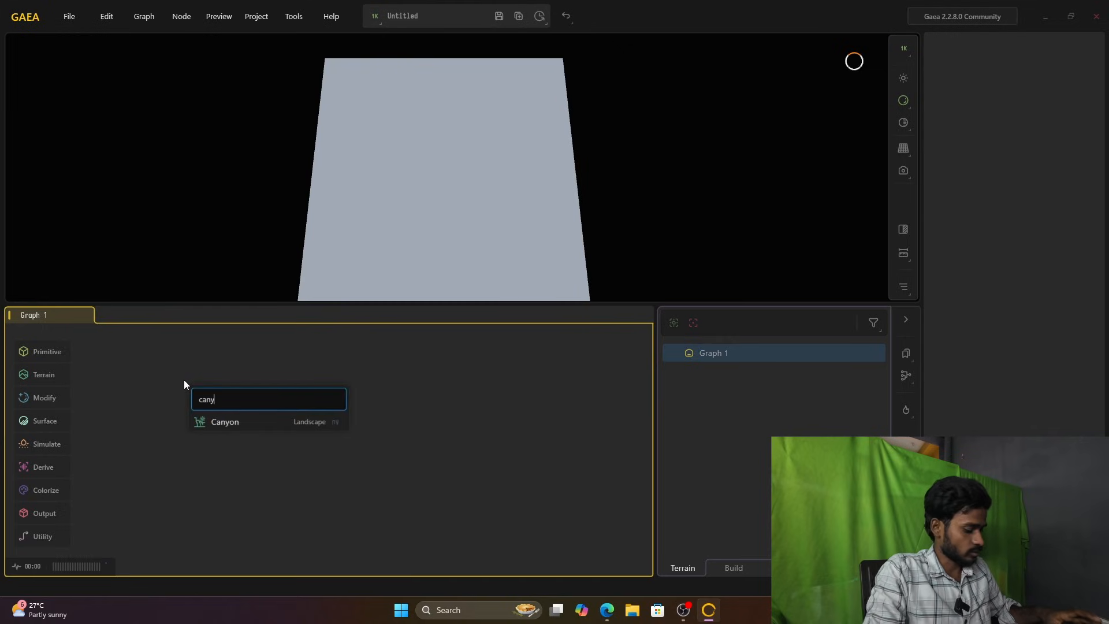
type("on")
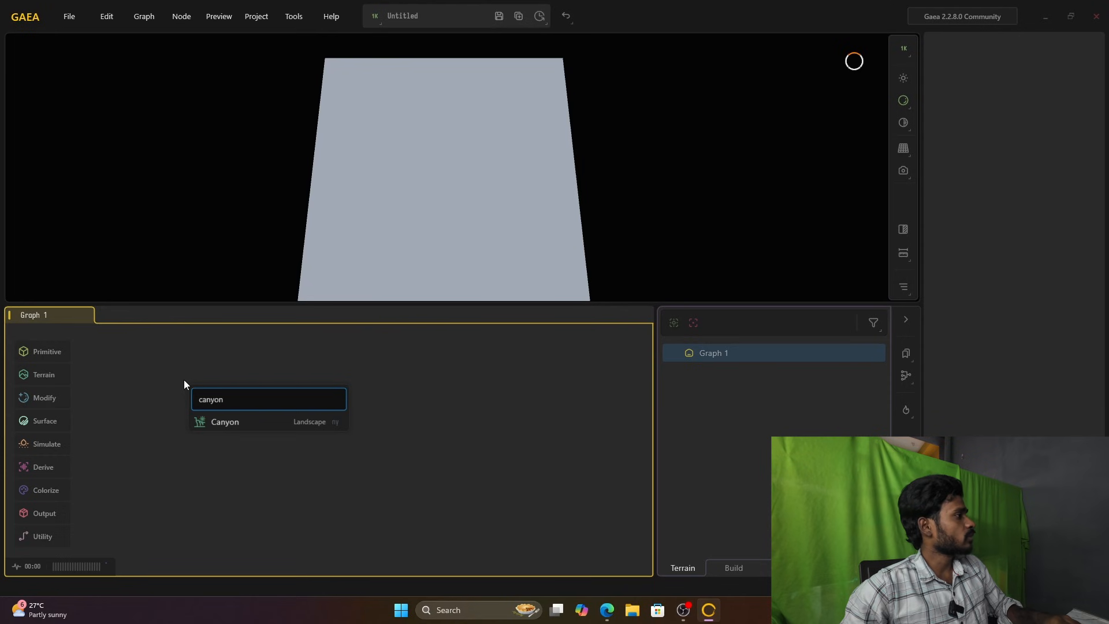
left_click(245, 423)
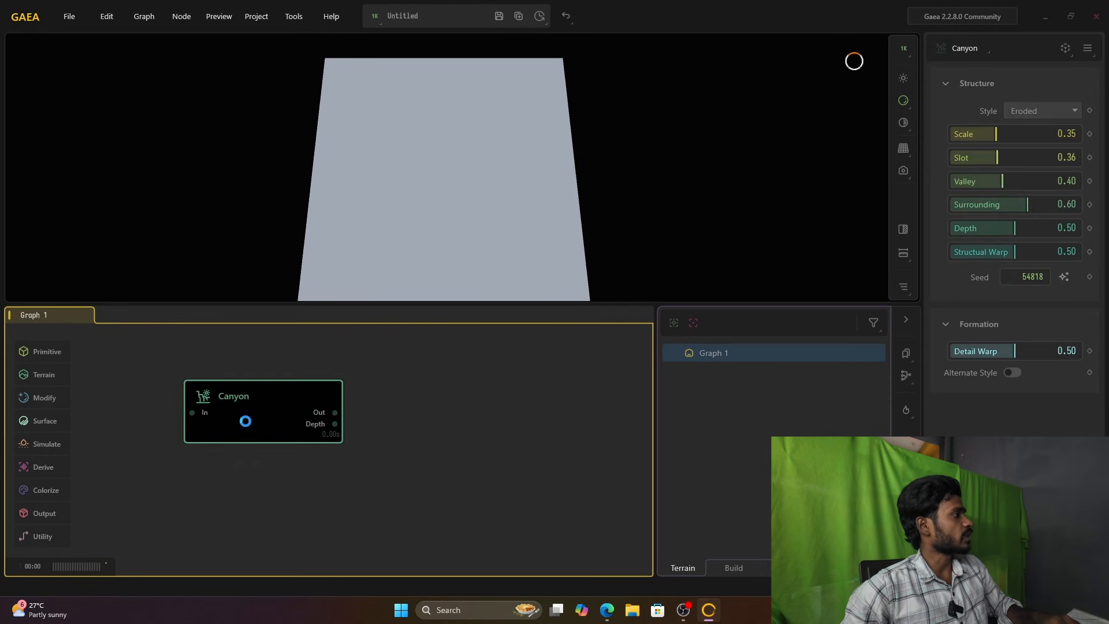
left_click_drag(262, 410, 300, 406)
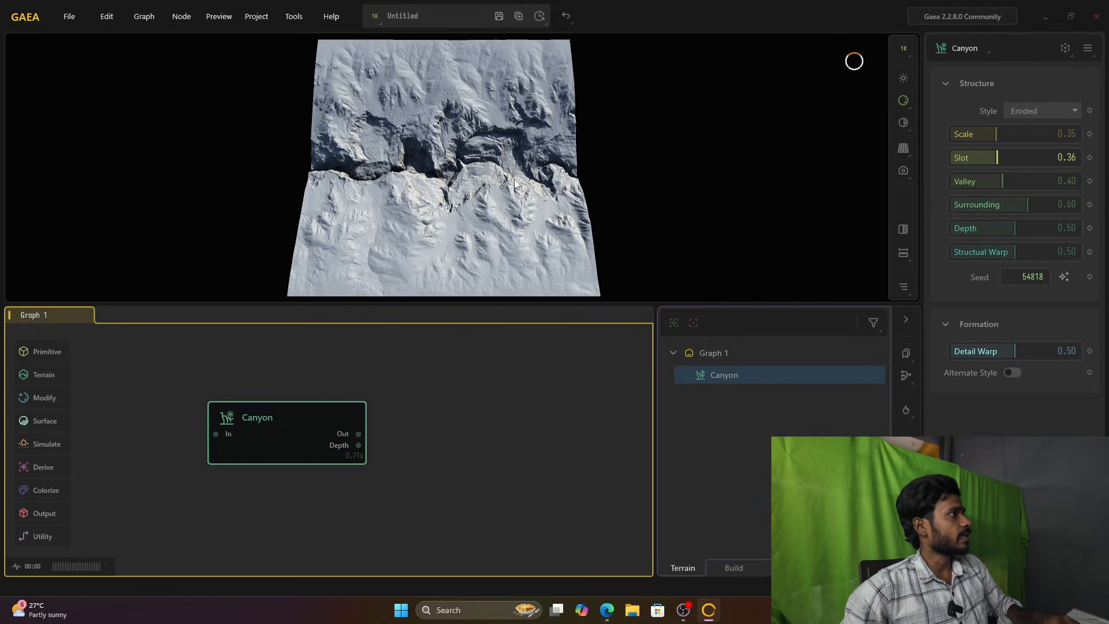
Step: Examine the Canyon terrain in the 3D preview at different zoom levels and from several rotated angles
scroll(452, 185, "up", 5)
scroll(452, 184, "down", 3)
scroll(451, 185, "up", 2)
left_click(453, 368)
scroll(453, 367, "up", 4)
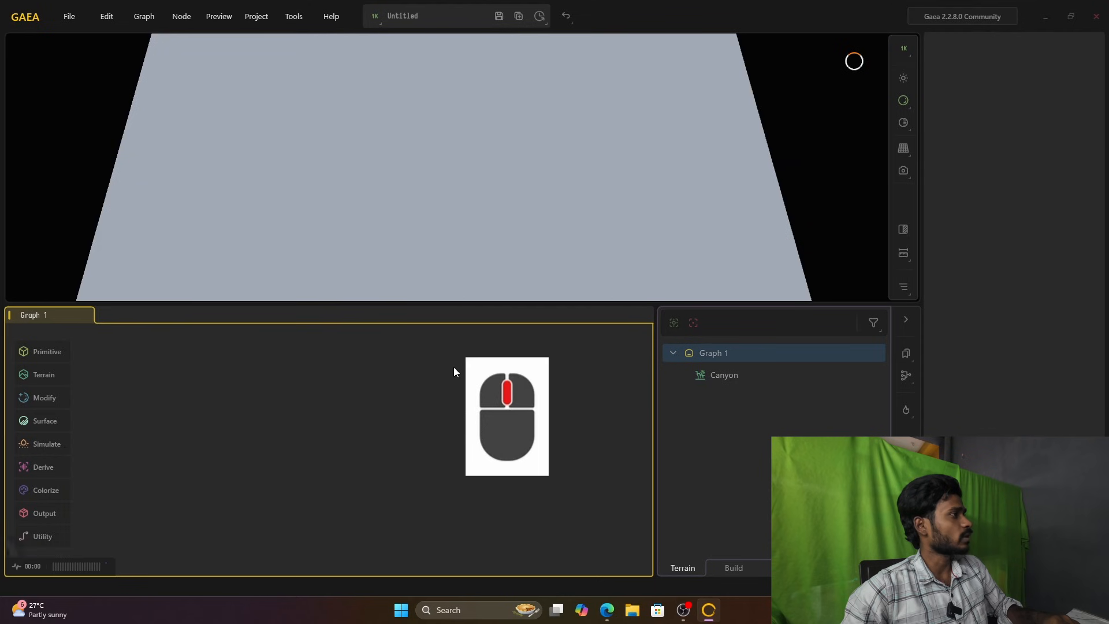
scroll(453, 367, "down", 3)
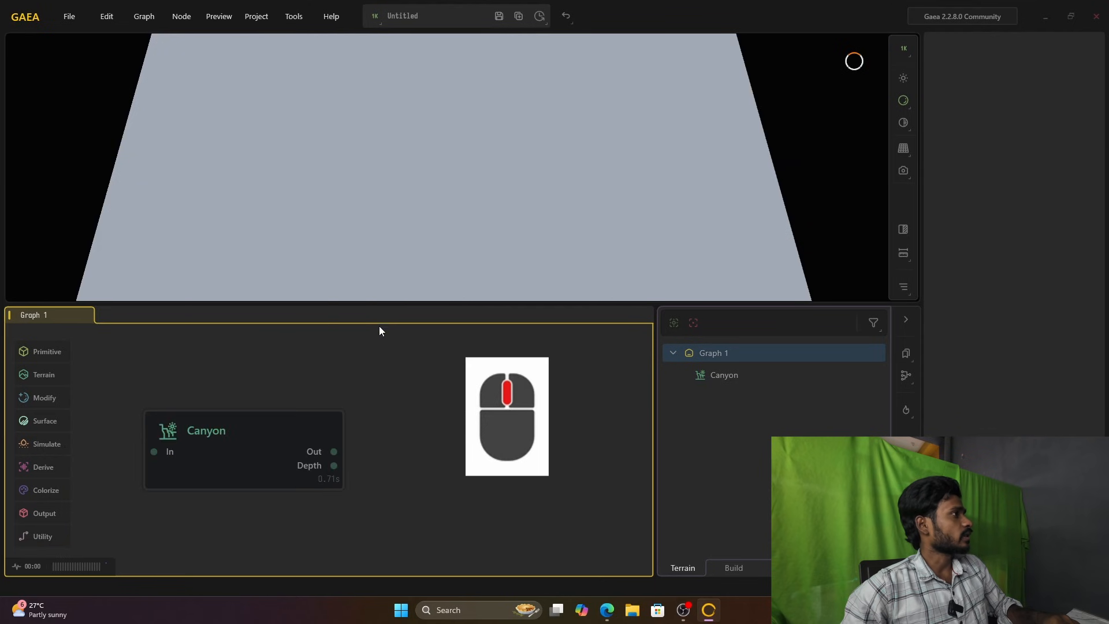
left_click(290, 450)
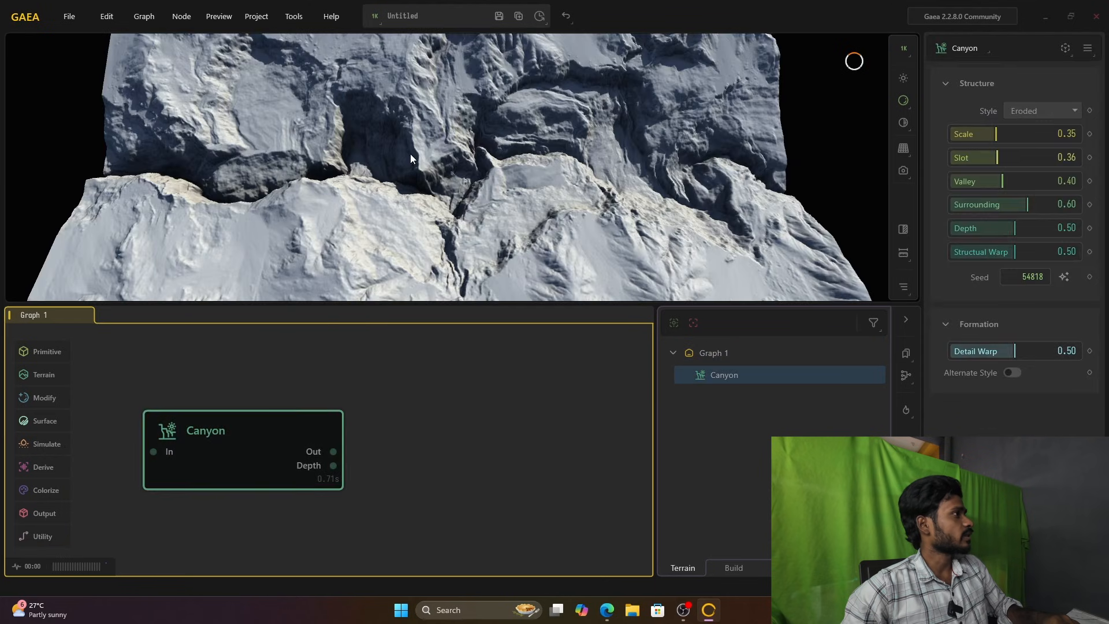
scroll(410, 154, "up", 5)
scroll(410, 154, "down", 9)
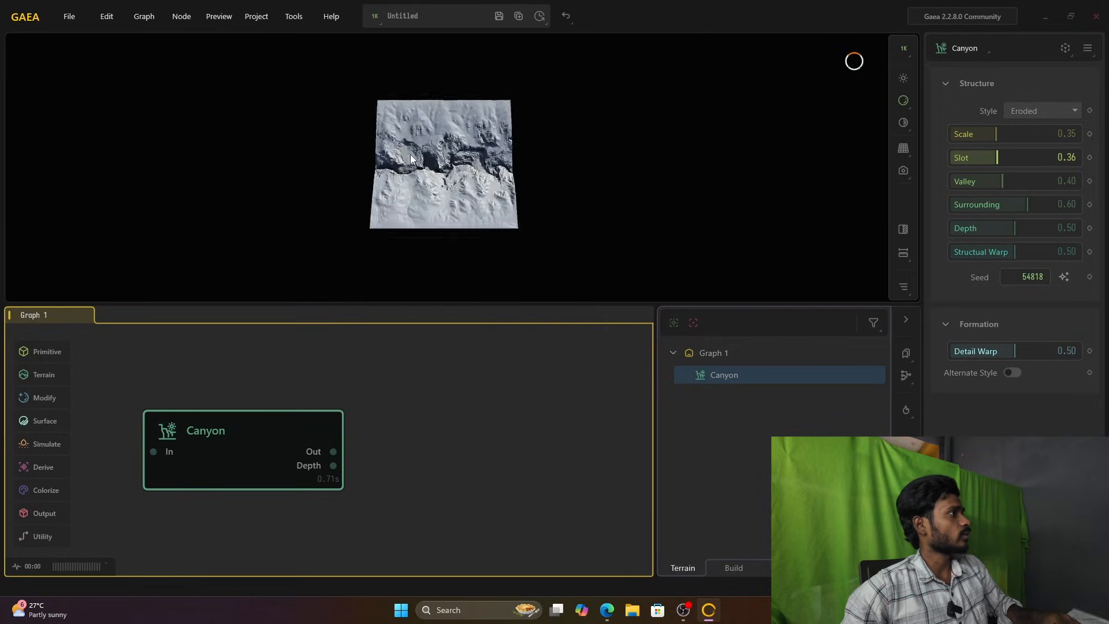
scroll(410, 154, "up", 5)
scroll(410, 154, "down", 4)
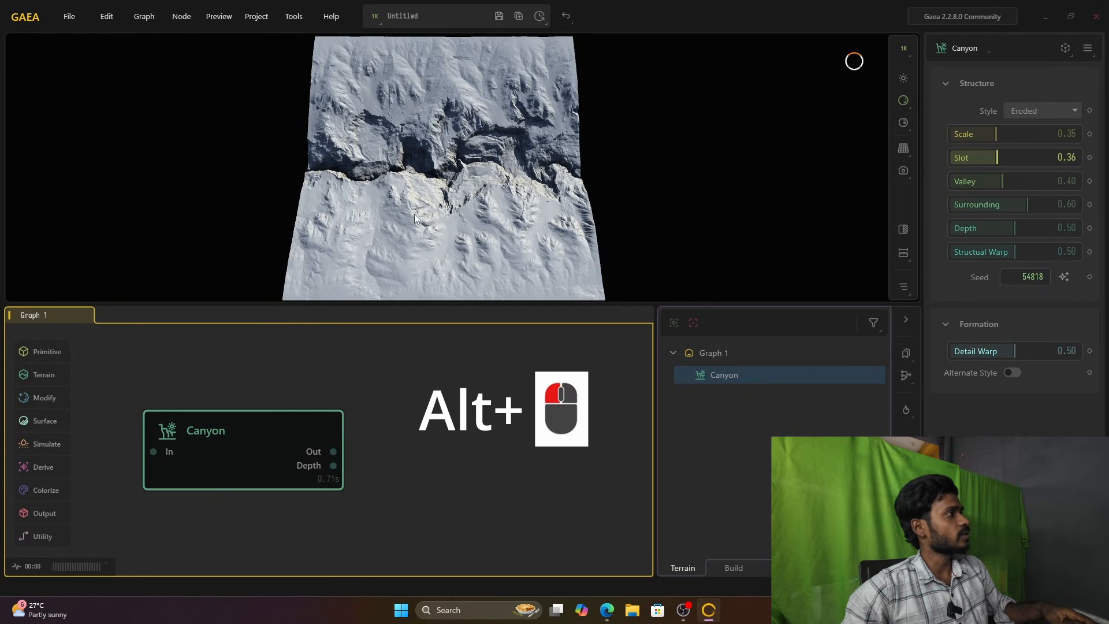
left_click_drag(366, 199, 433, 85, "alt")
scroll(437, 112, "up", 8)
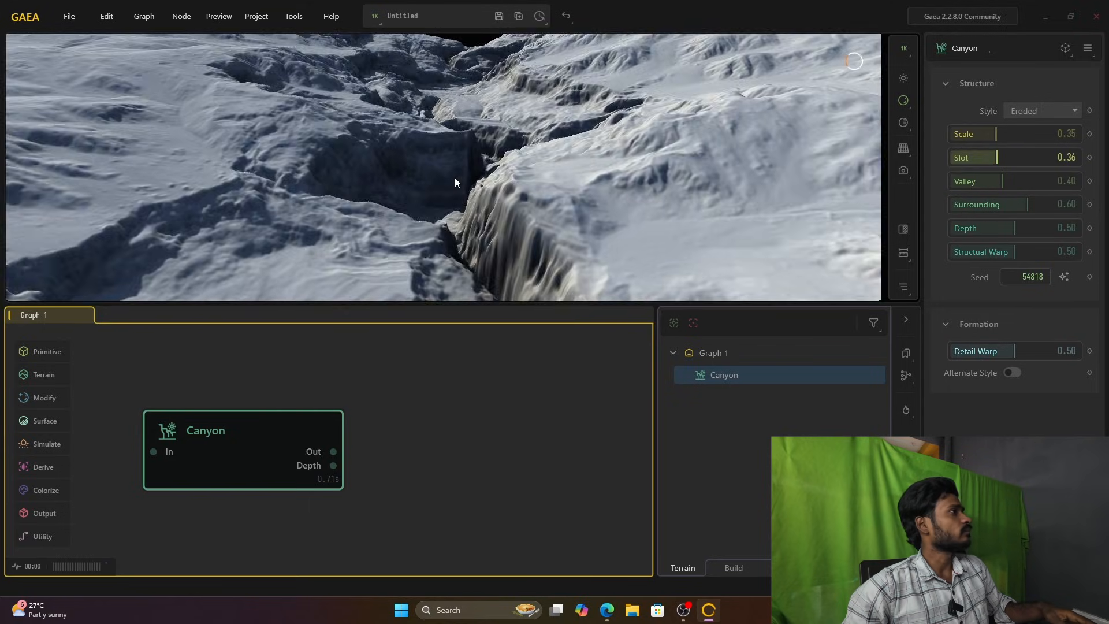
scroll(455, 178, "down", 8)
scroll(455, 177, "up", 4)
left_click_drag(455, 177, 303, 163, "alt")
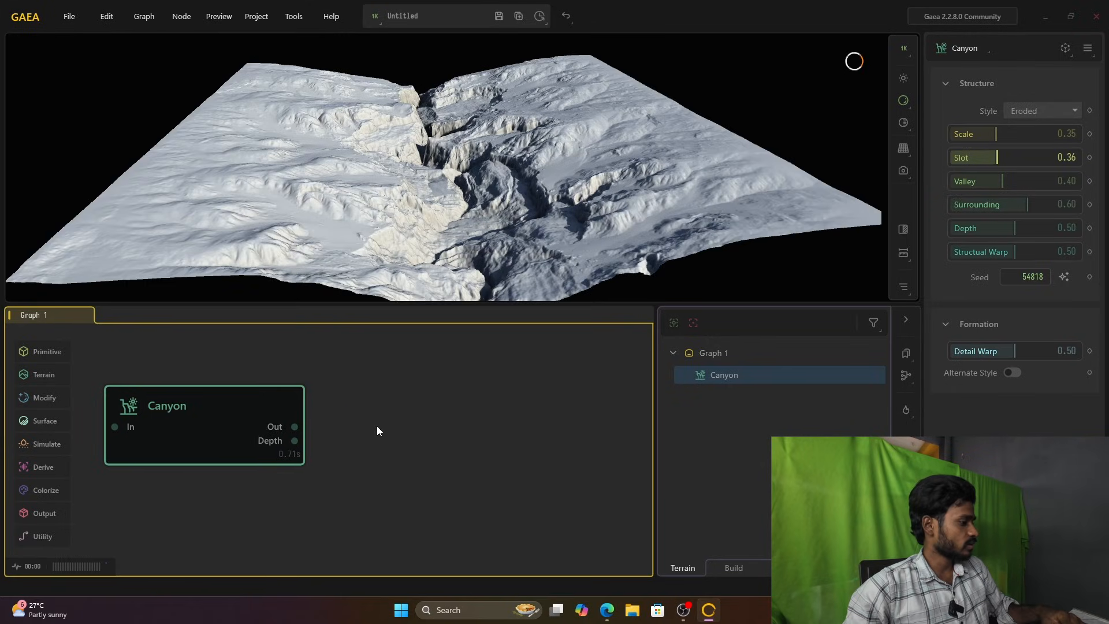
Step: Add an Erosion2 node beside Canyon by searching for "erosion", and connect Canyon's Out port to its In port
double_click(419, 427)
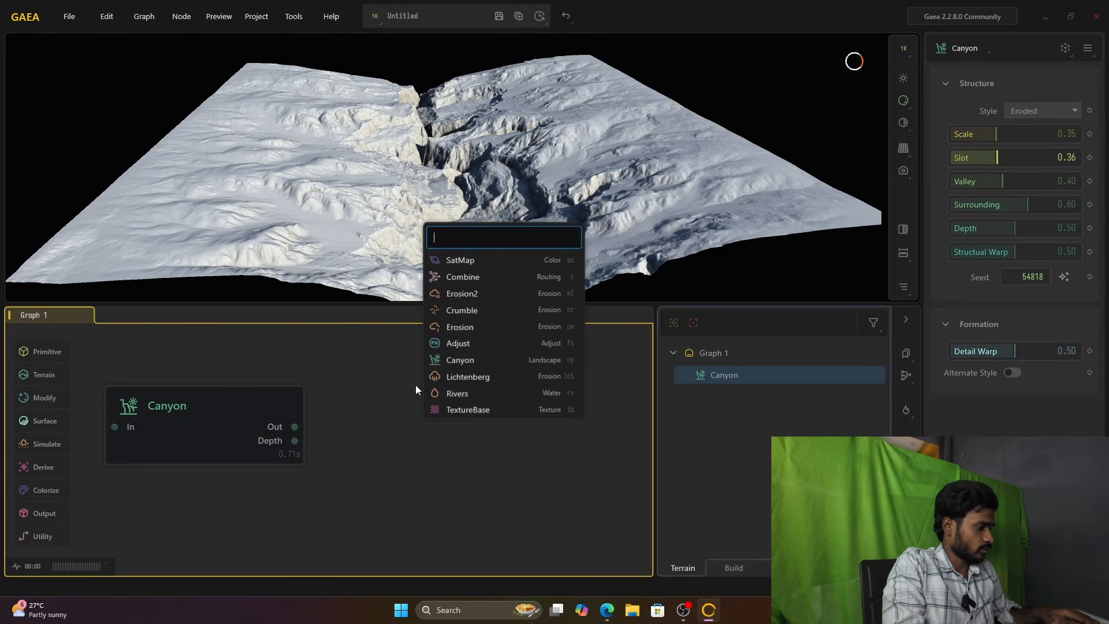
type("eros")
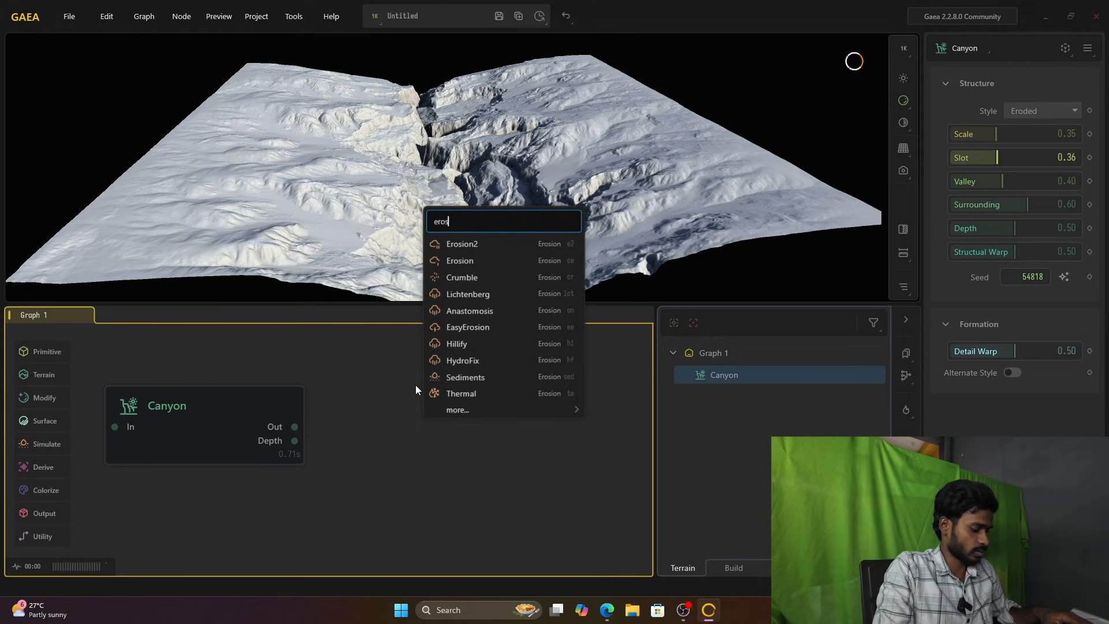
type("ion")
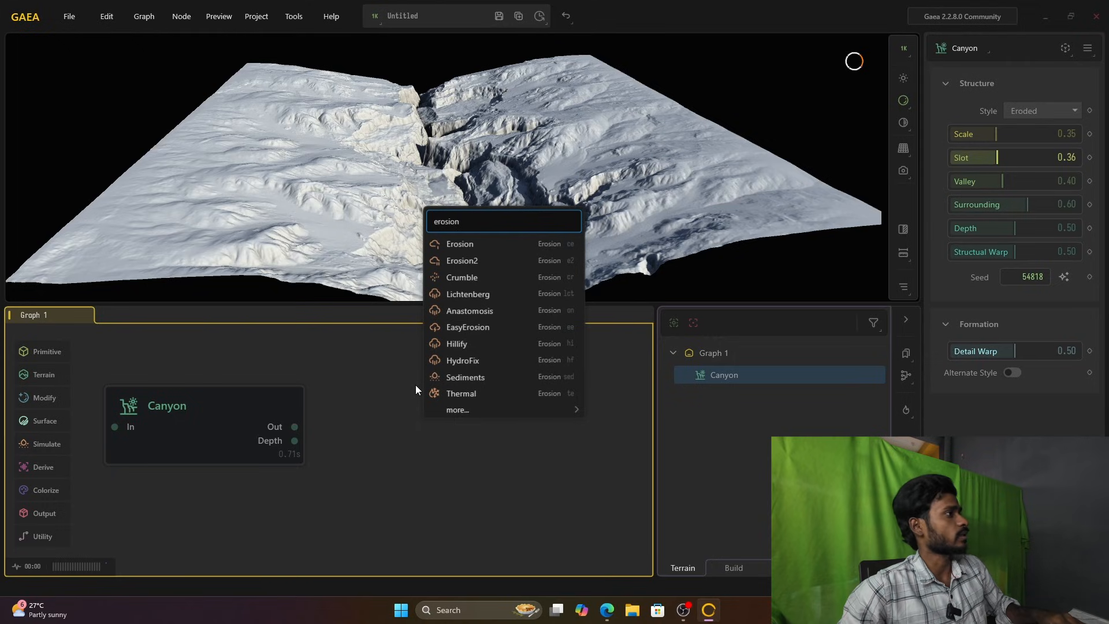
left_click(463, 263)
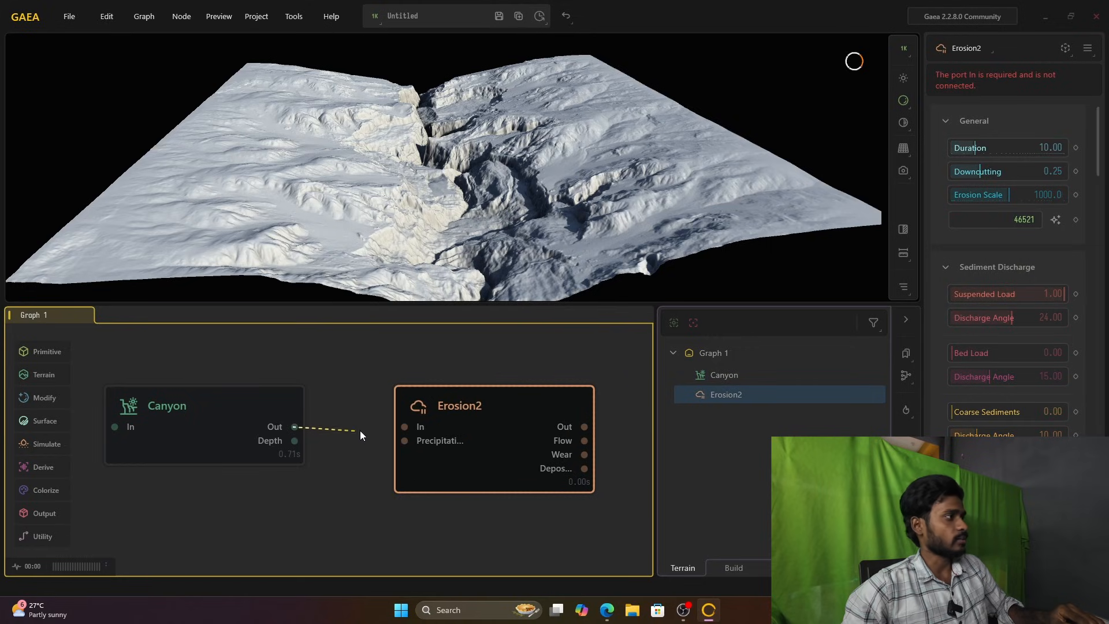
left_click_drag(396, 432, 404, 426)
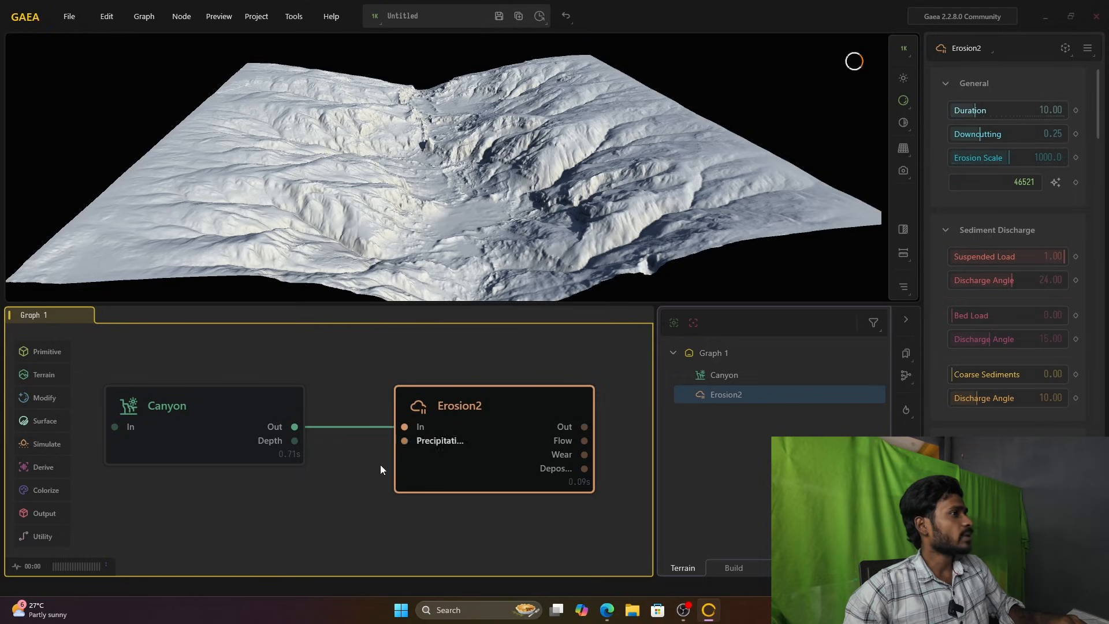
left_click_drag(486, 425, 464, 460)
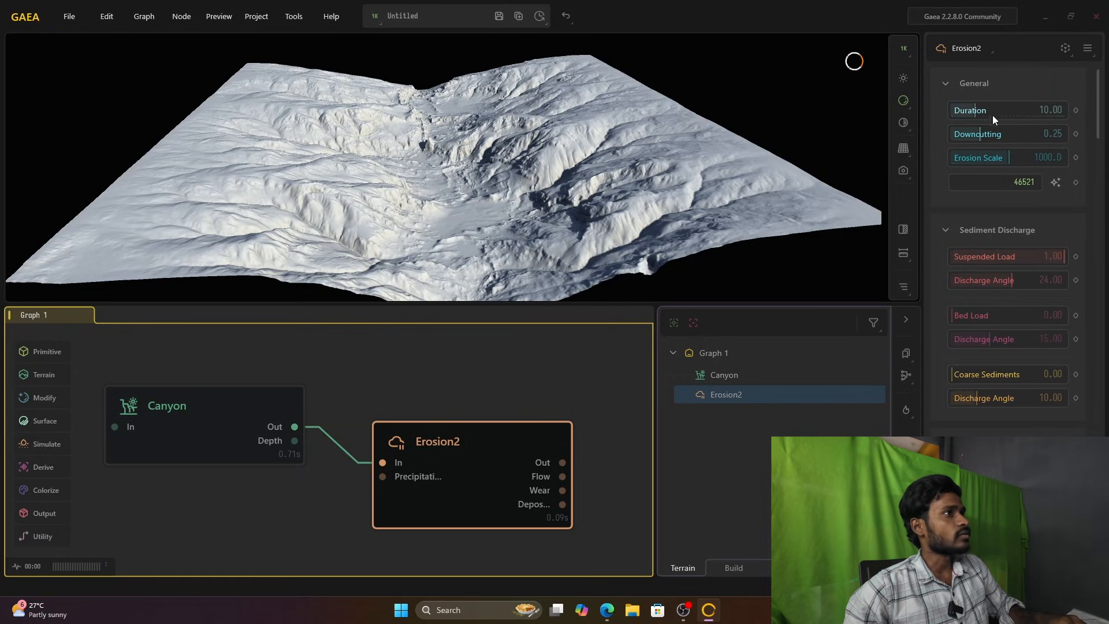
Step: Widen the node properties area and rearrange the Canyon and Erosion2 nodes in the graph
left_click_drag(923, 149, 808, 148)
left_click_drag(470, 499, 441, 464)
left_click_drag(235, 427, 184, 433)
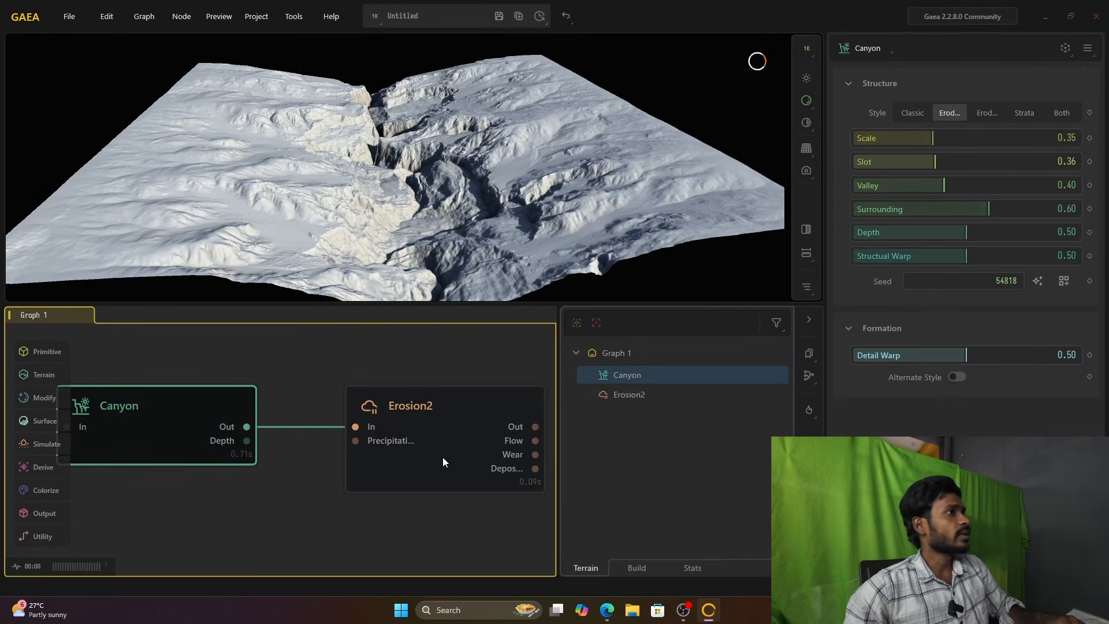
left_click_drag(442, 456, 409, 499)
Step: Set the Erosion2 Duration to 25.79 and compare the eroded terrain with the plain Canyon output
left_click_drag(900, 117, 940, 112)
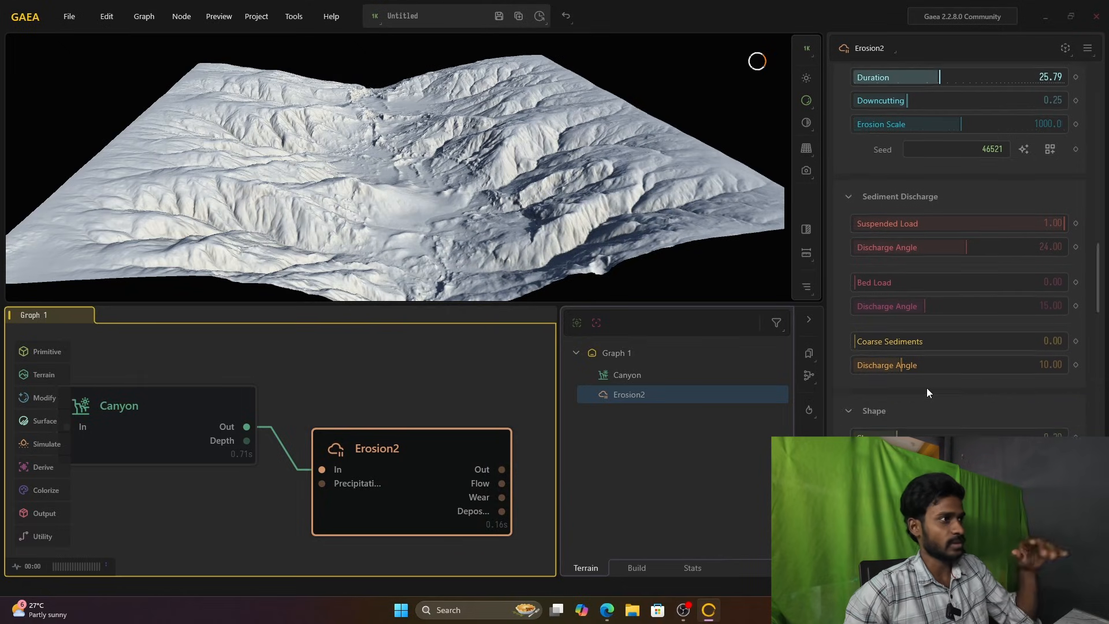
scroll(926, 387, "down", 3)
scroll(927, 393, "up", 3)
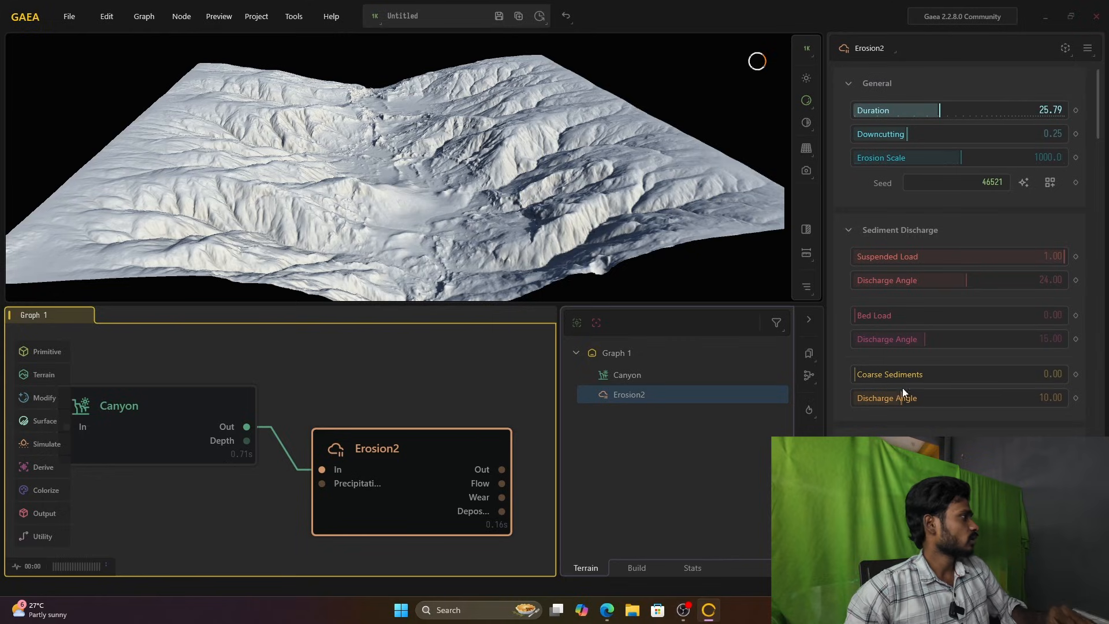
left_click(171, 431)
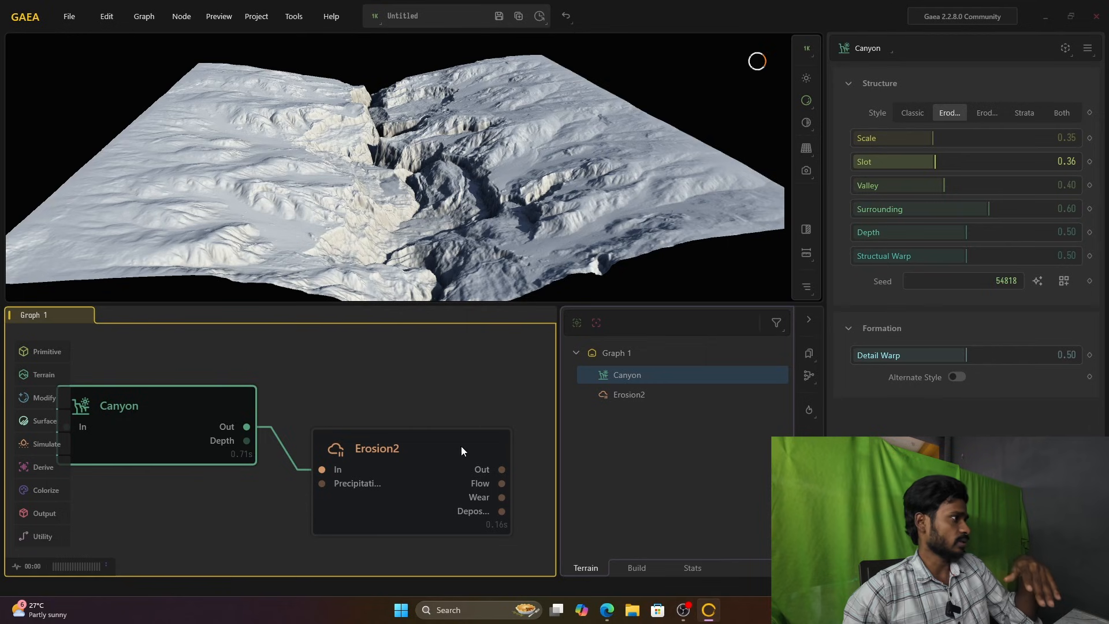
Step: Delete the Erosion2 node from the graph
left_click(406, 465)
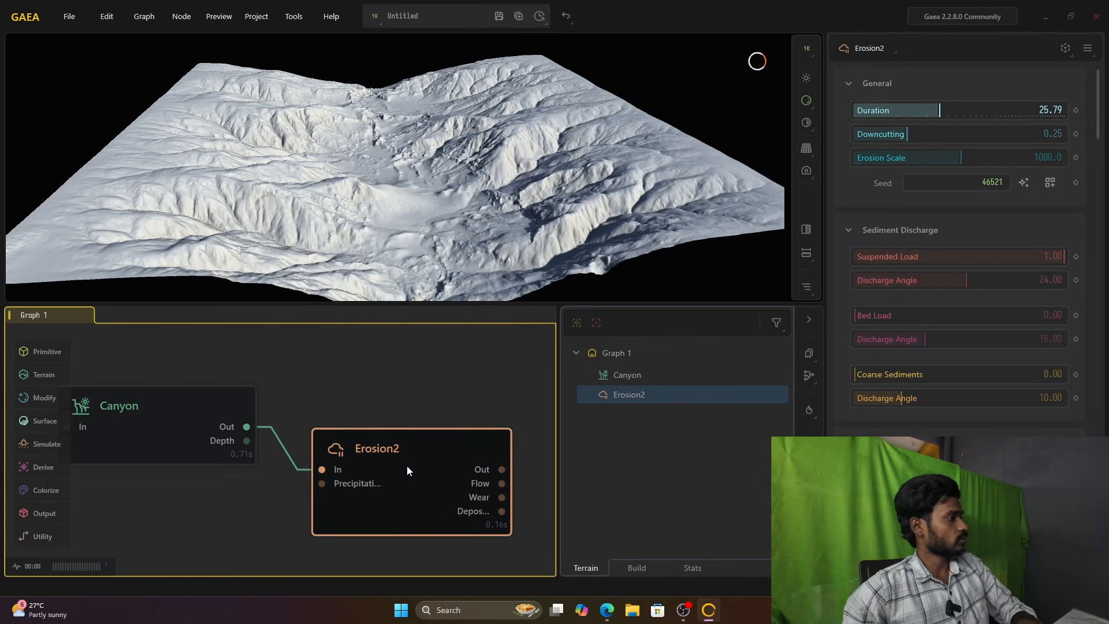
key("Delete")
Step: Compare the Canyon node's Classic, eroded and Strata styles, choose the second eroded style, and set Scale to 0.38
left_click(157, 409)
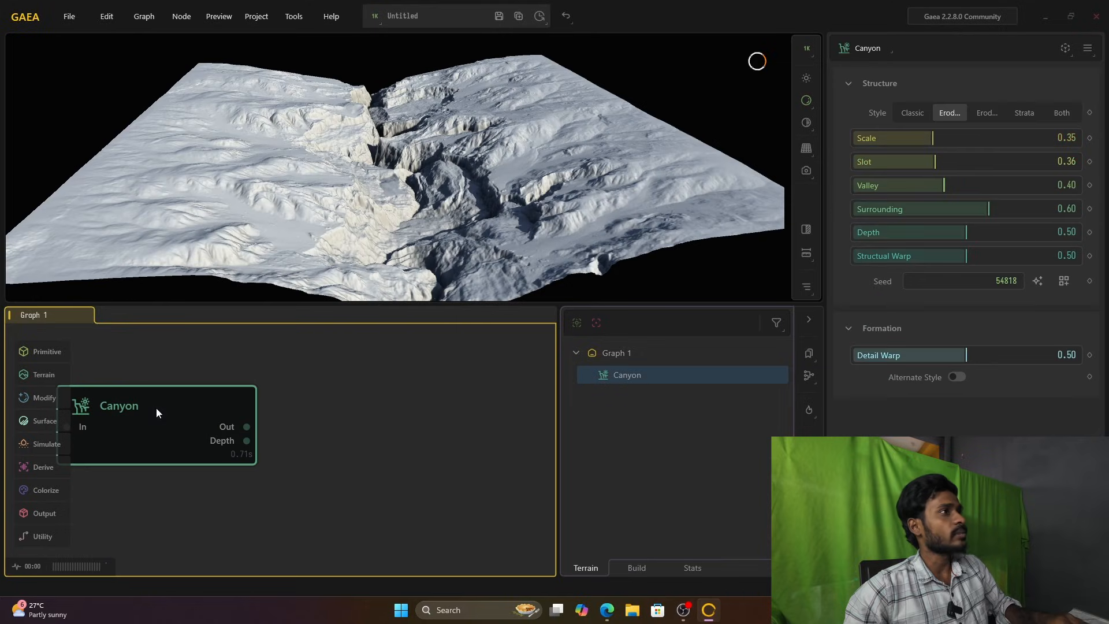
left_click(916, 111)
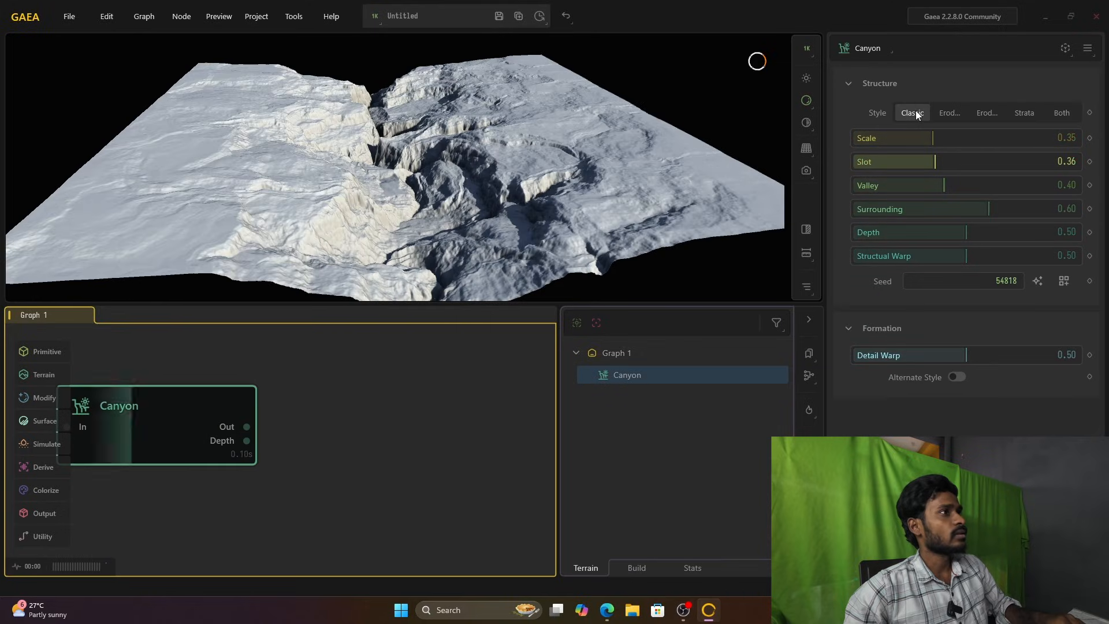
left_click(1025, 113)
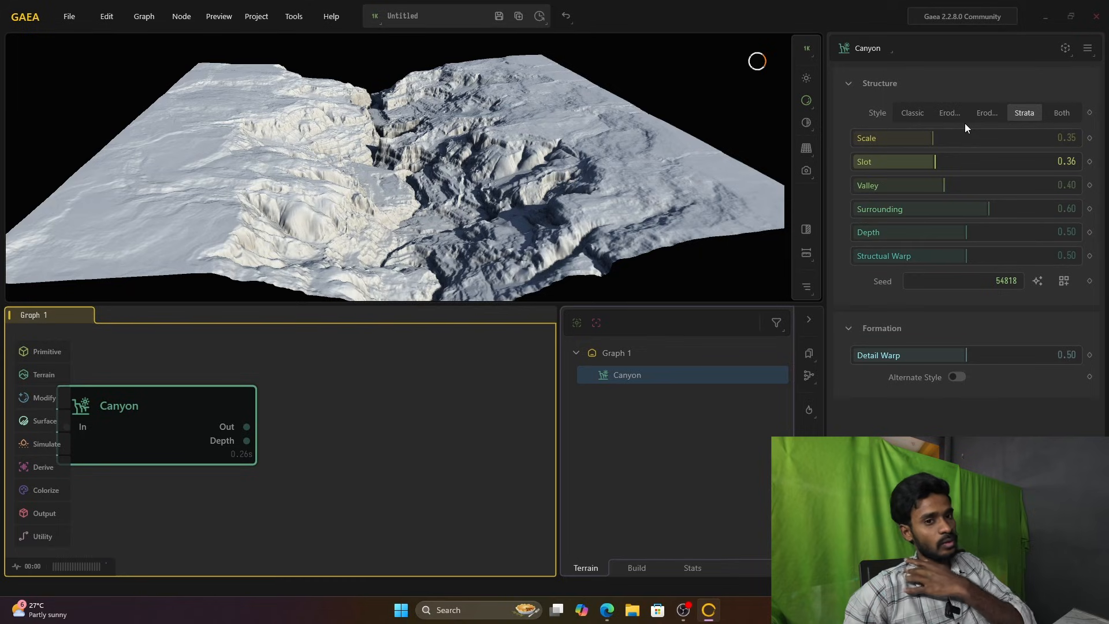
left_click(912, 113)
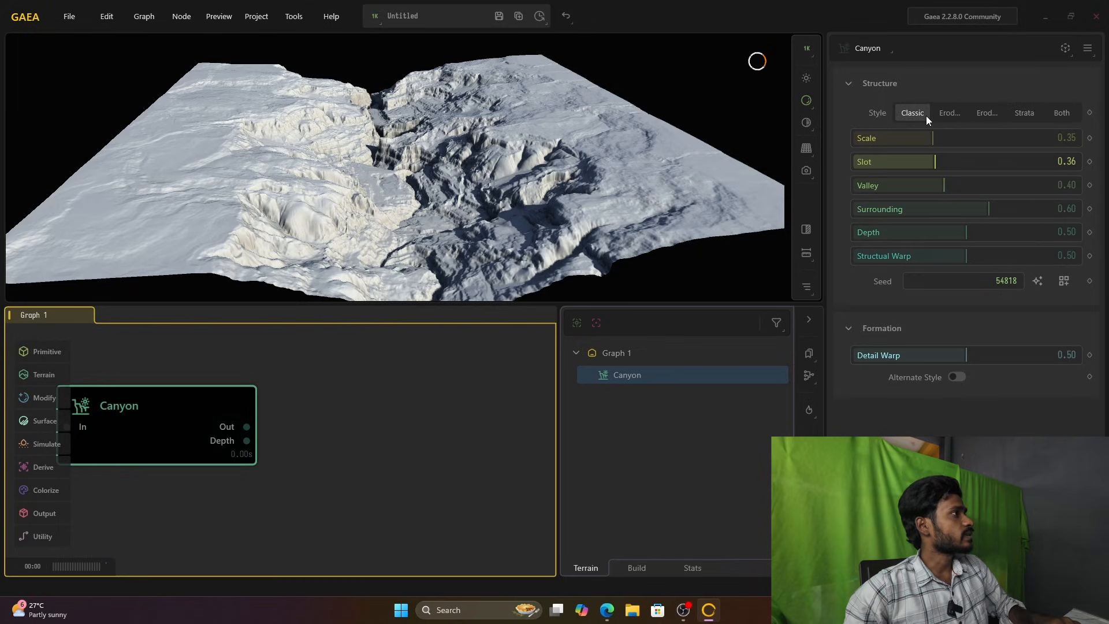
left_click(955, 112)
left_click(982, 112)
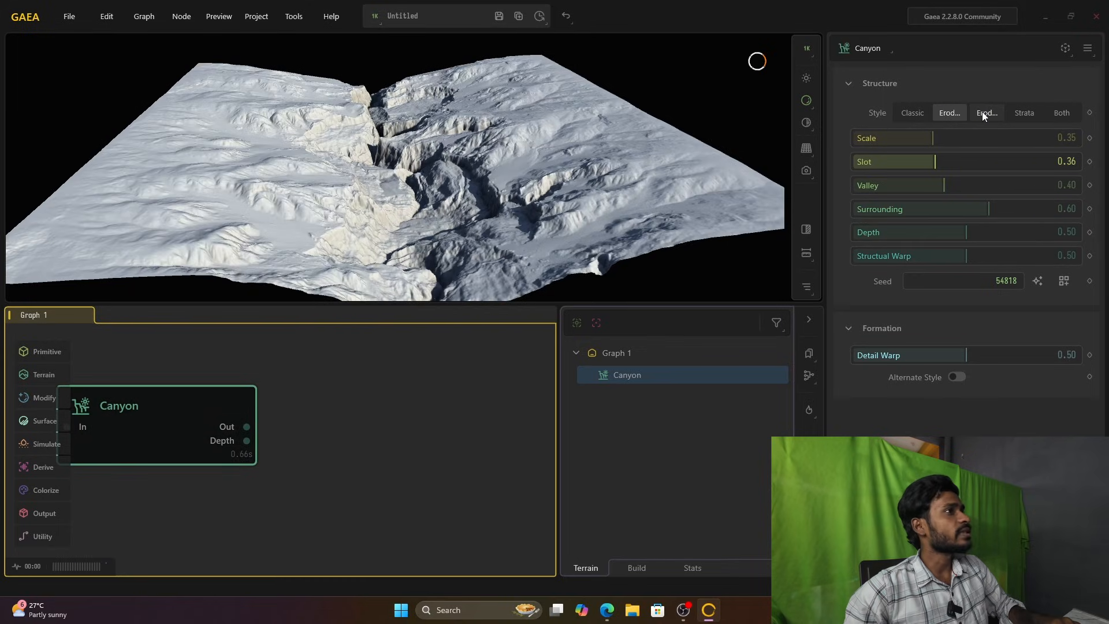
left_click(1023, 112)
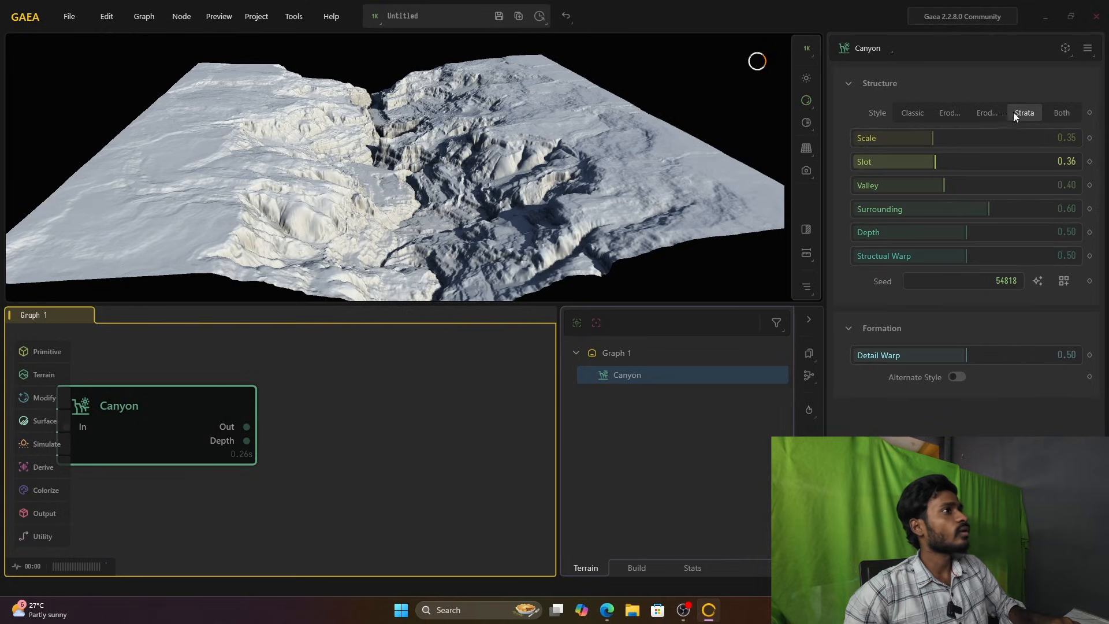
left_click(986, 113)
mouse_move(933, 138)
left_mouse_down()
mouse_move(956, 147)
mouse_move(938, 141)
left_mouse_up()
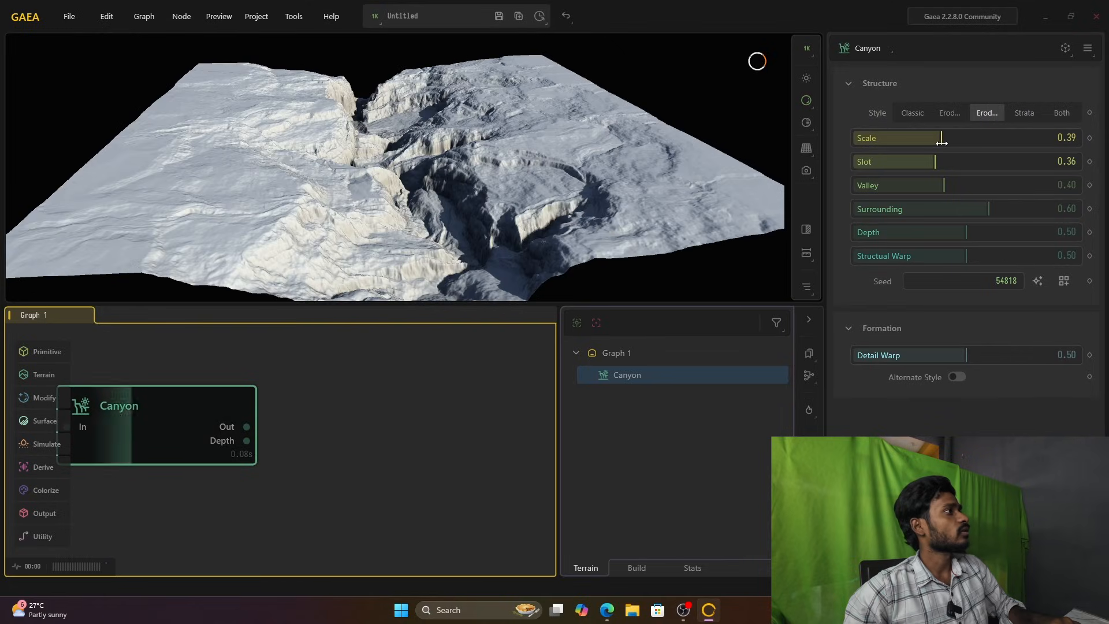
Step: Add an Erosion2 node, connect Canyon's Out to its In, and align it beside the Canyon node
right_click(290, 436)
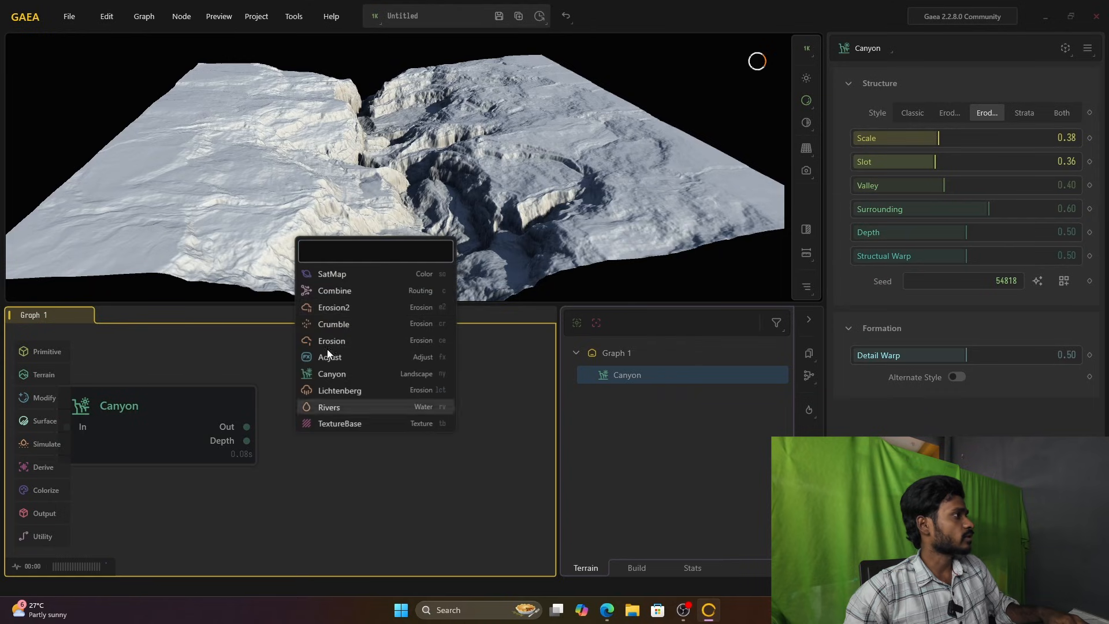
left_click(359, 307)
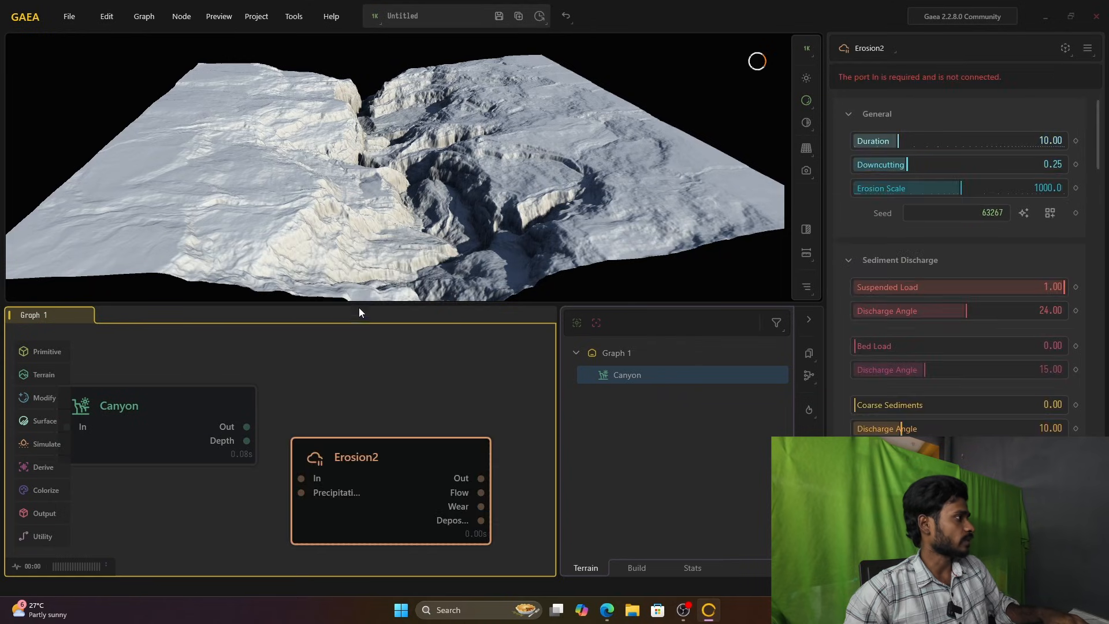
left_click_drag(247, 427, 300, 479)
left_click_drag(375, 458, 385, 407)
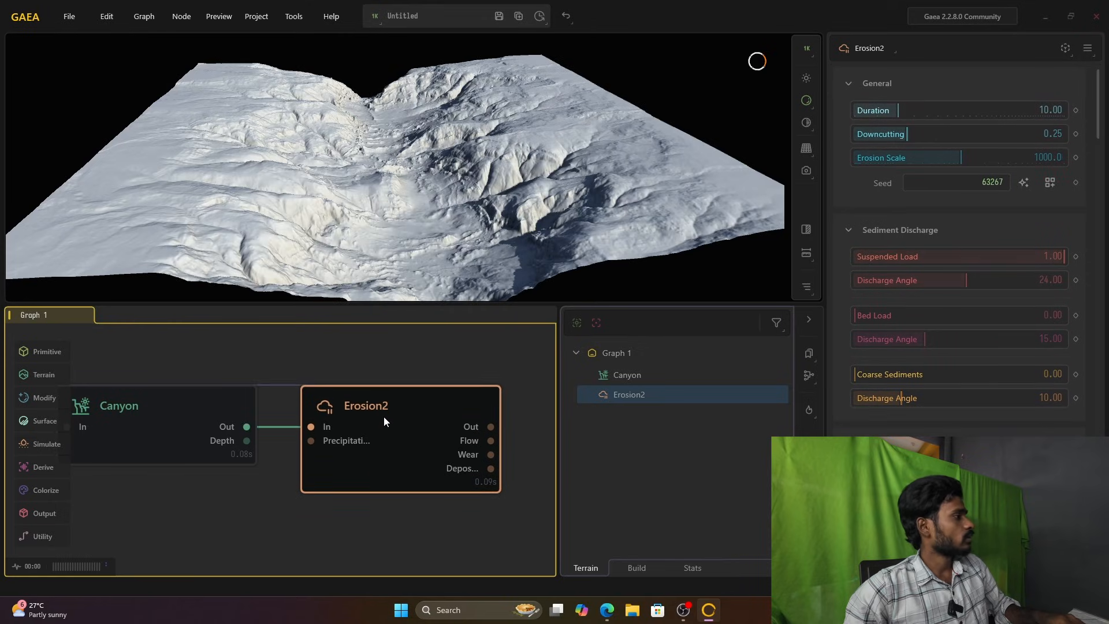
Step: Compare the plain Canyon terrain with the eroded one and set the Erosion2 Duration to 26.98
left_click(210, 426)
scroll(282, 434, "down", 3)
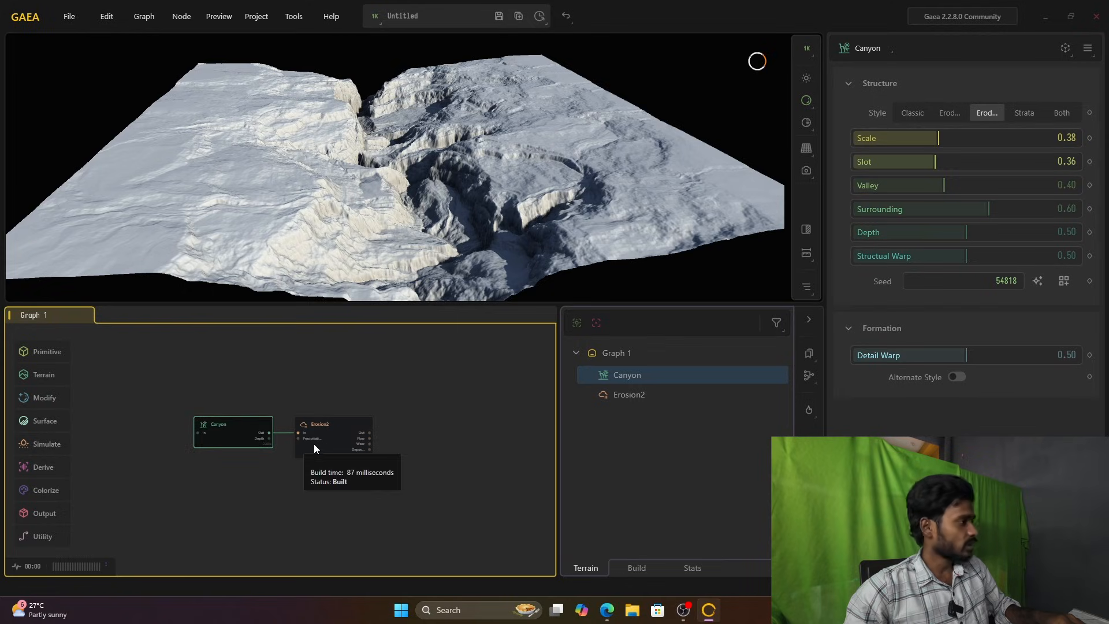
middle_click_drag(438, 453, 379, 432)
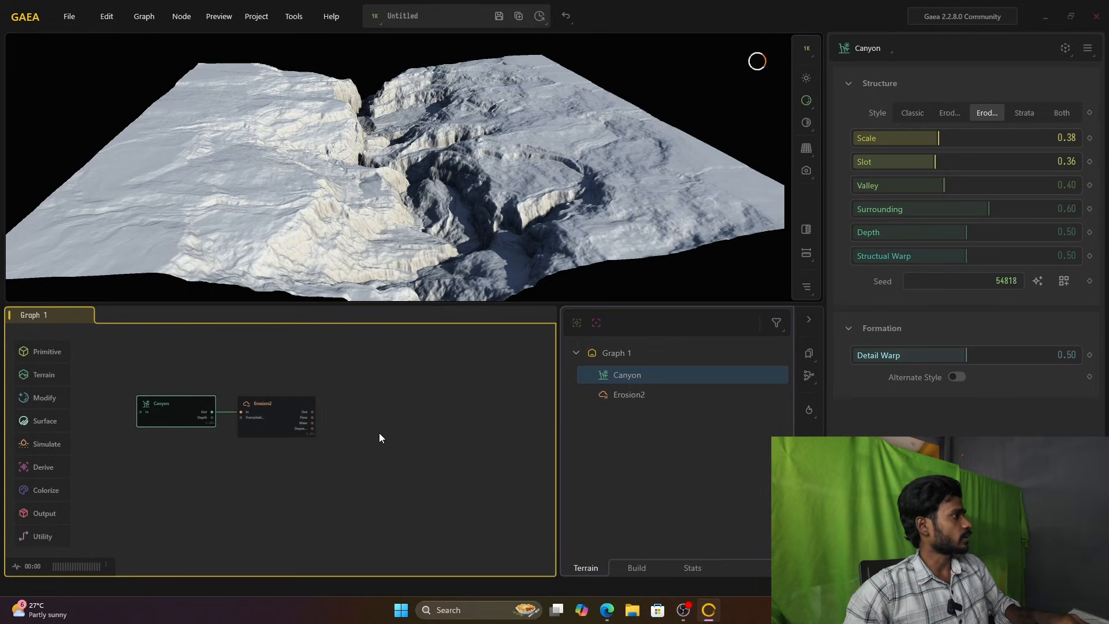
left_click(268, 425)
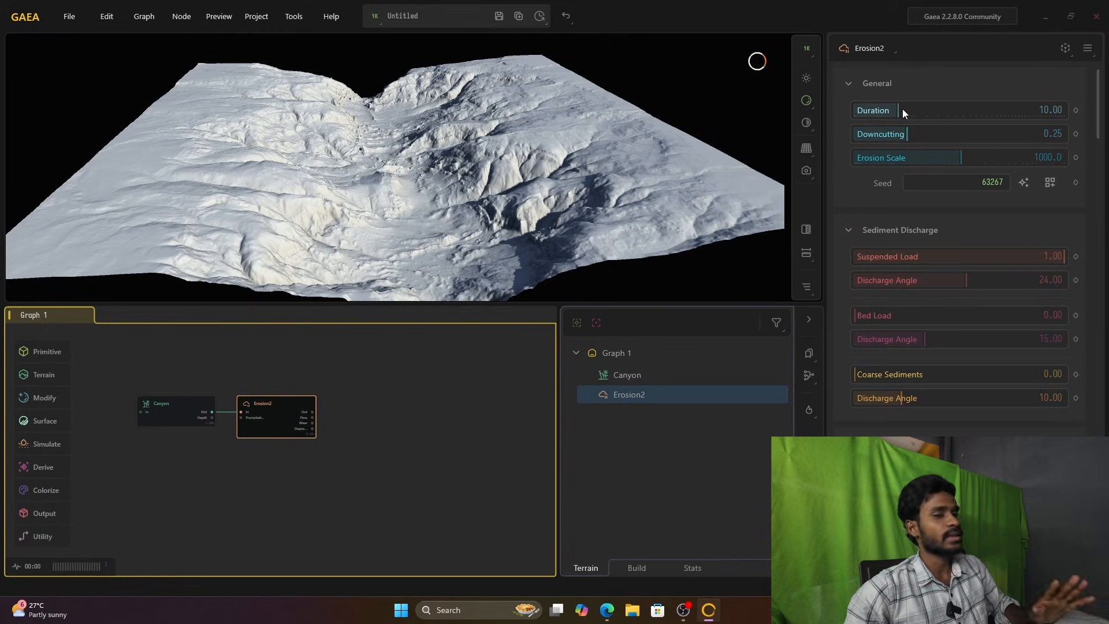
left_click(879, 116)
left_click_drag(879, 115, 939, 112)
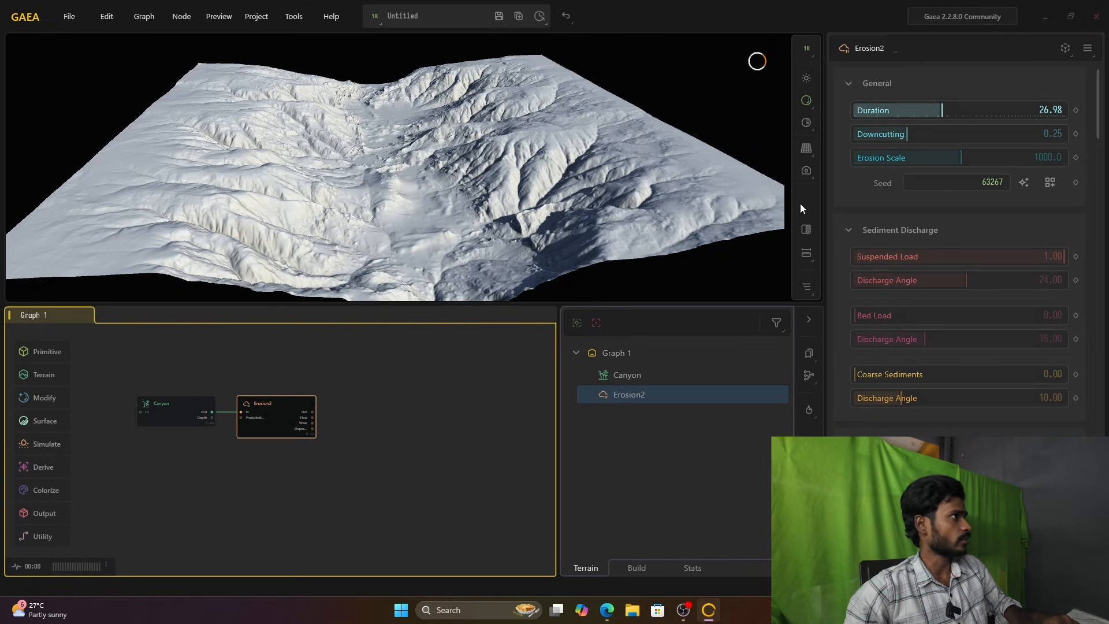
Step: Set the Erosion2 Shape to 0.35 and move its node slightly below the Canyon node
scroll(860, 284, "down", 2)
scroll(865, 282, "up", 1)
scroll(878, 306, "down", 1)
left_click_drag(896, 405, 928, 404)
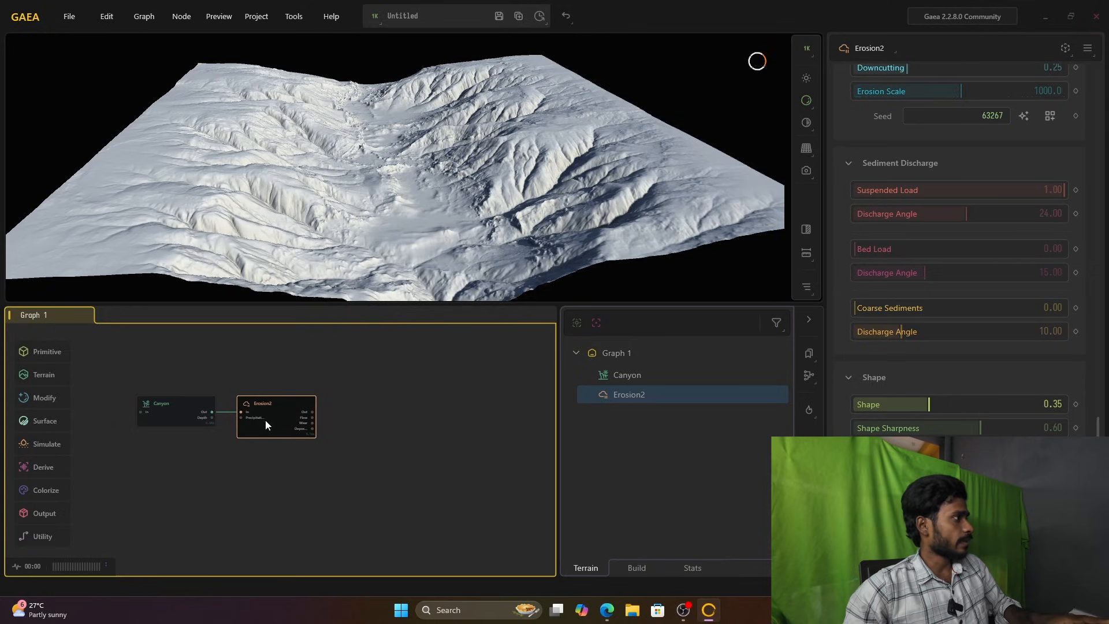
left_click_drag(276, 414, 290, 443)
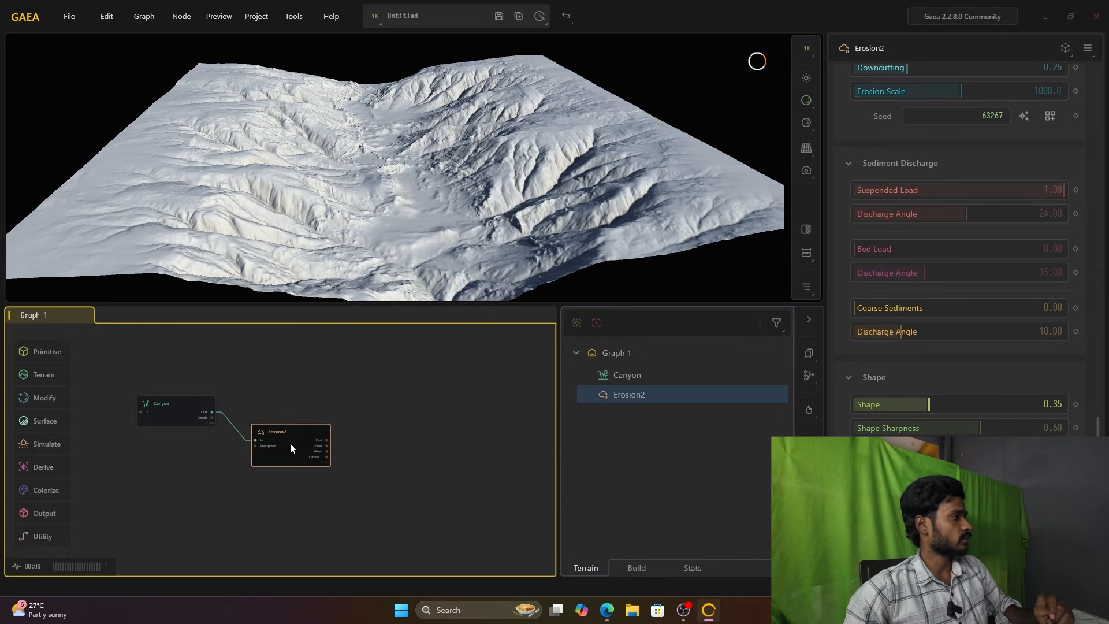
double_click(396, 417)
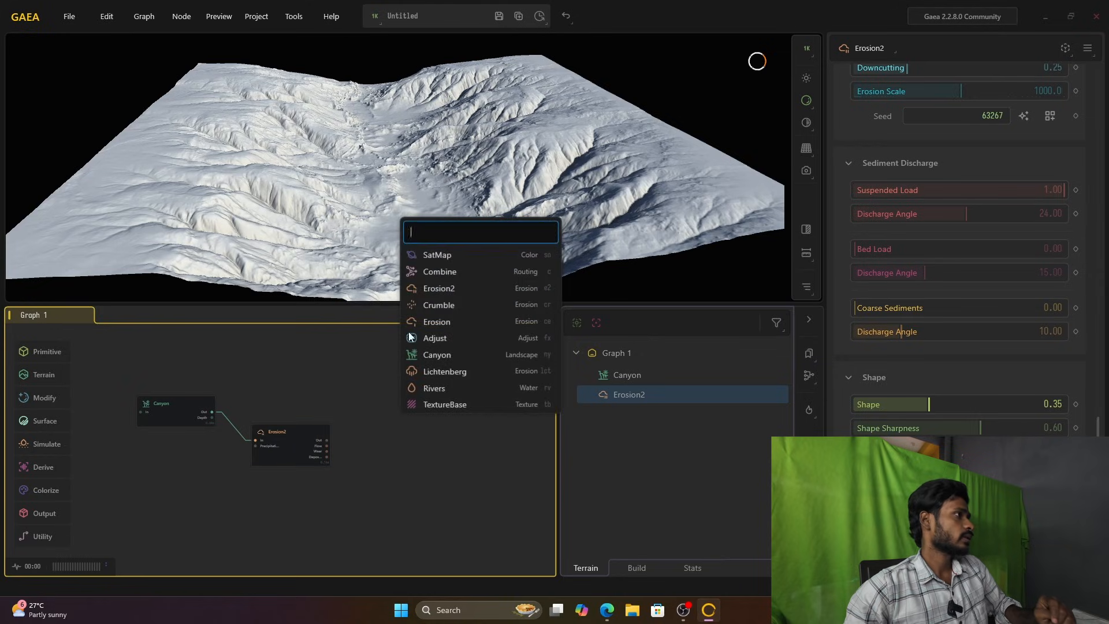
left_click(454, 247)
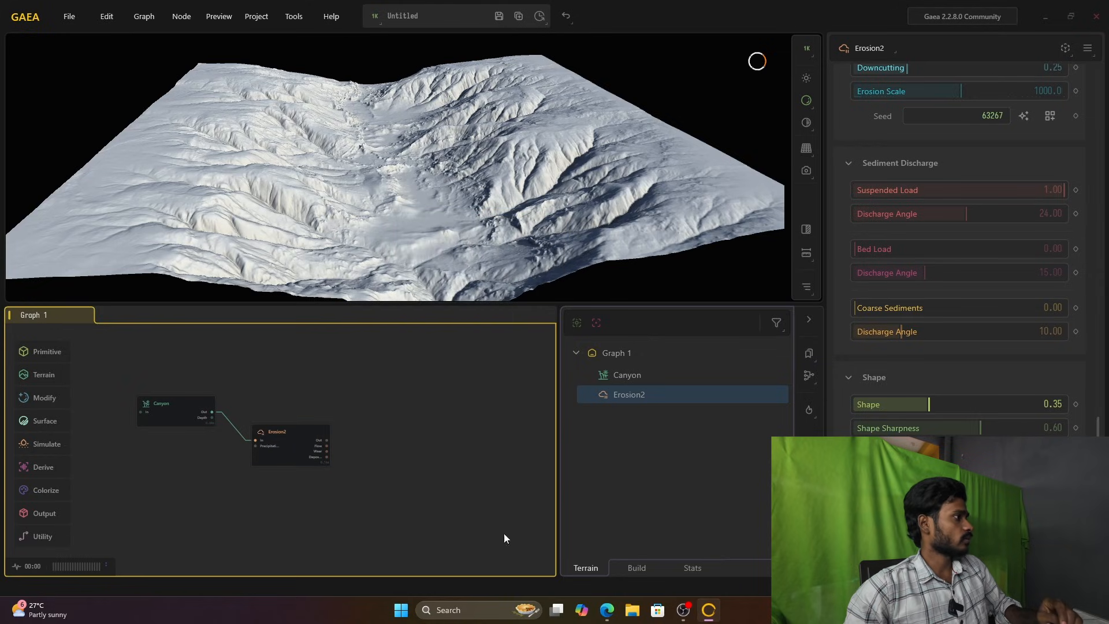
right_click(299, 445)
right_click(404, 460)
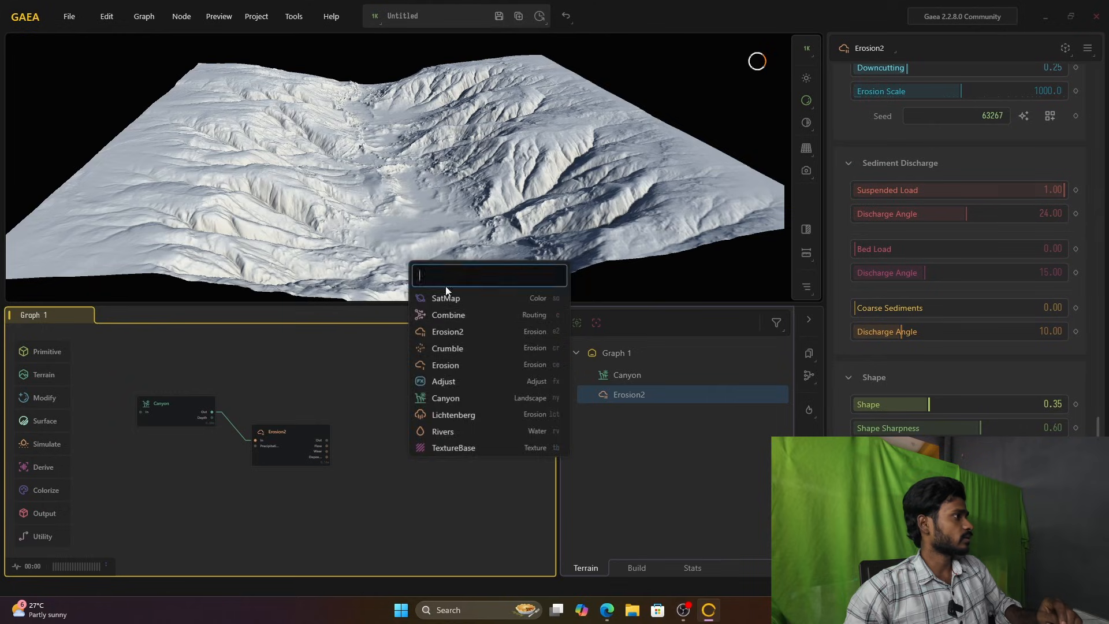
key("Escape")
Step: Add a Rivers node fed by Erosion2's Out and inspect the river running through the canyon
right_click(406, 391)
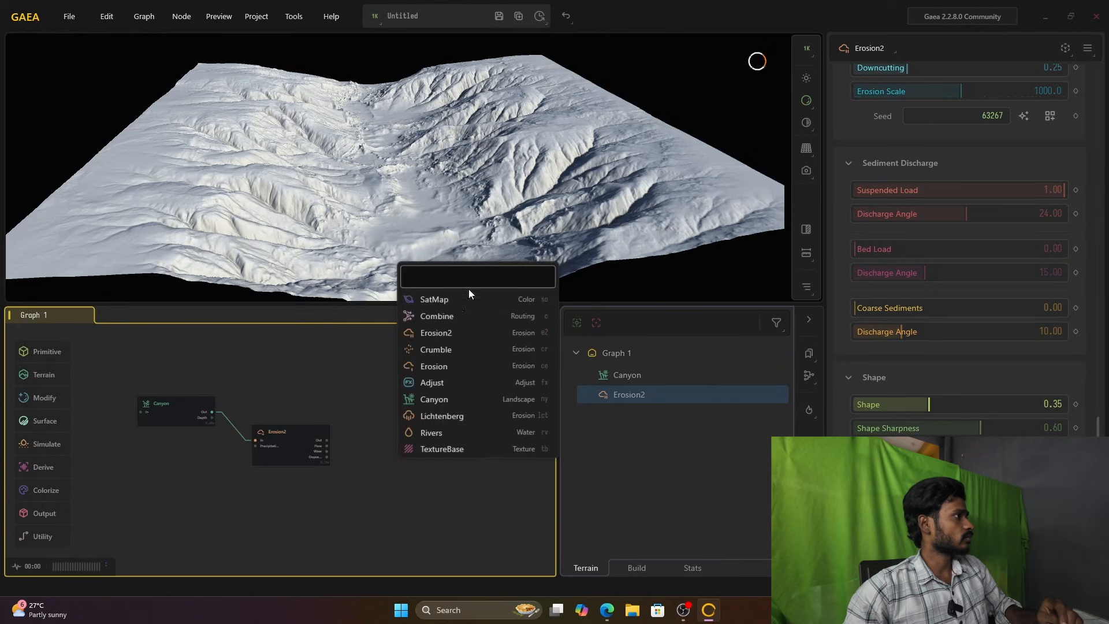
left_click(489, 275)
type("river")
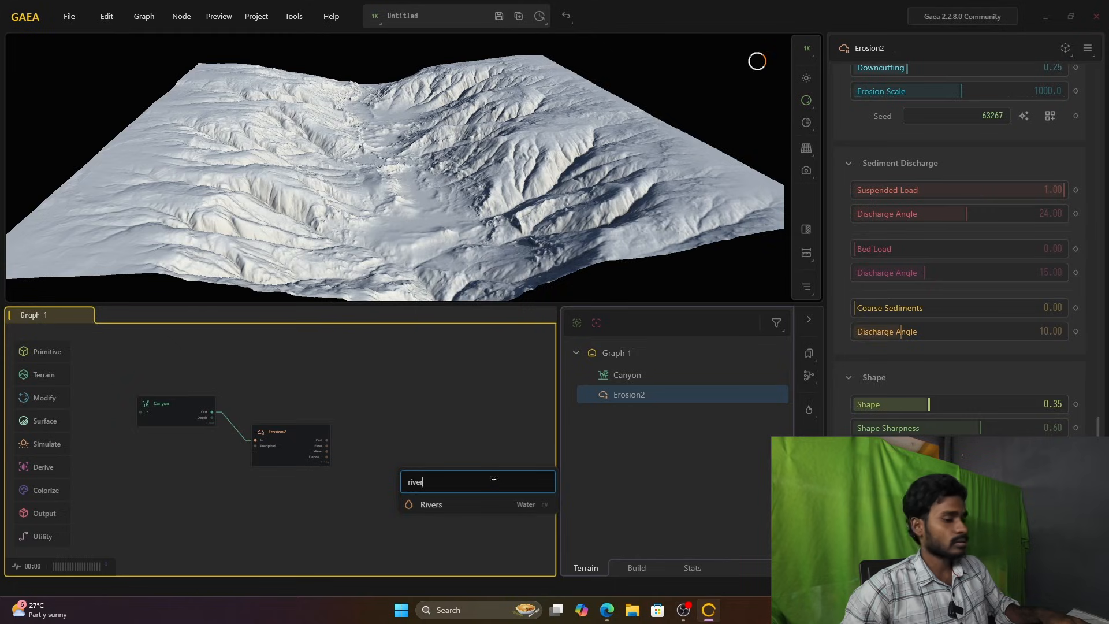
left_click(487, 505)
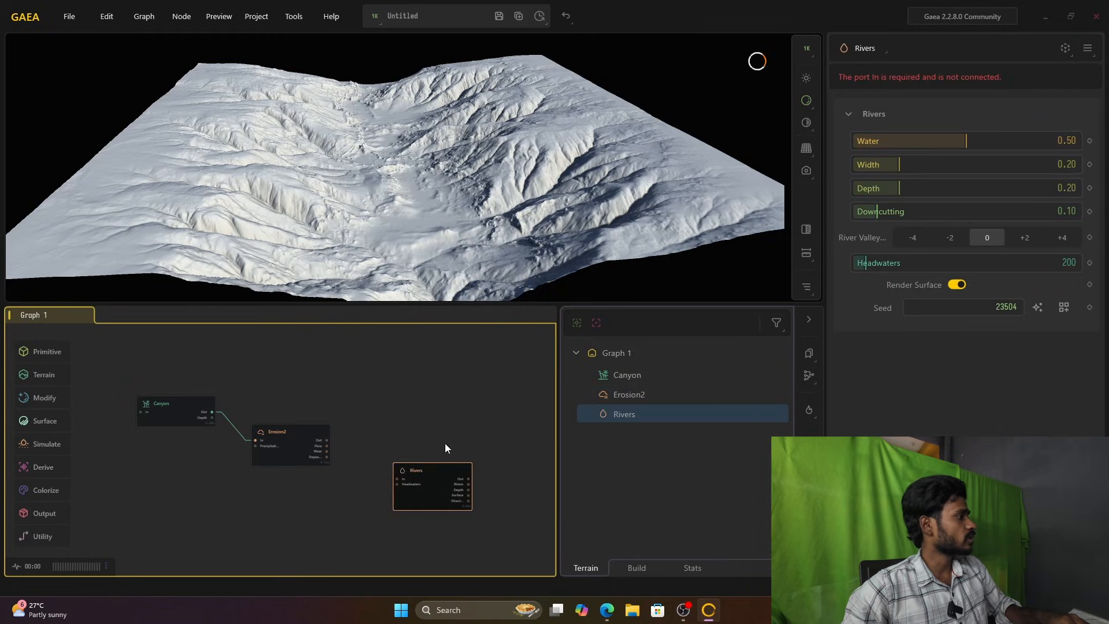
scroll(397, 448, "up", 4)
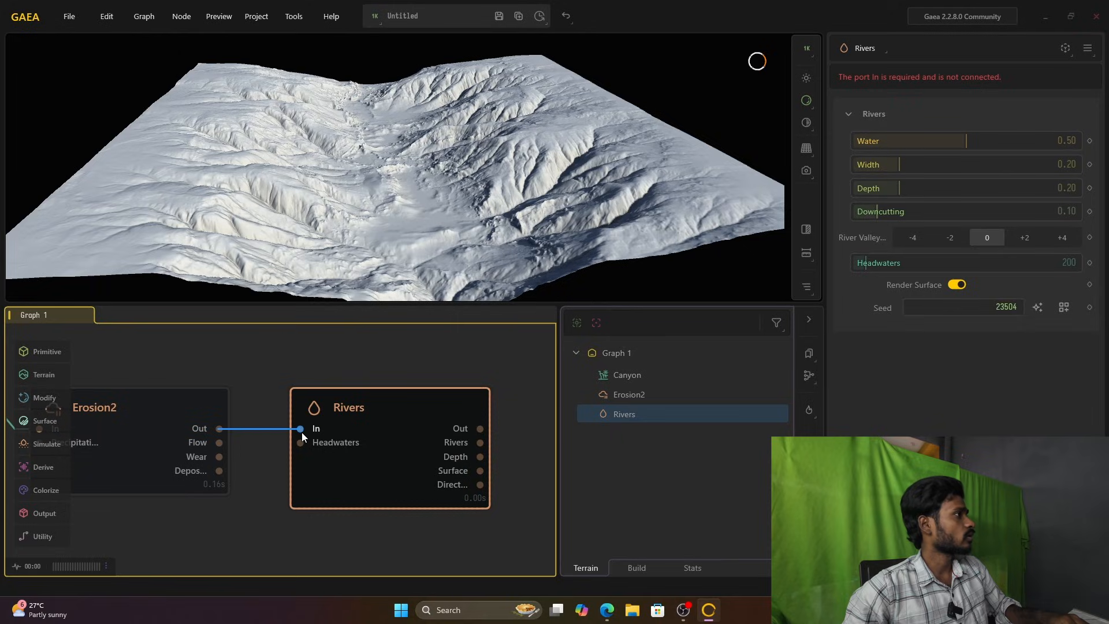
left_click_drag(301, 432, 301, 432)
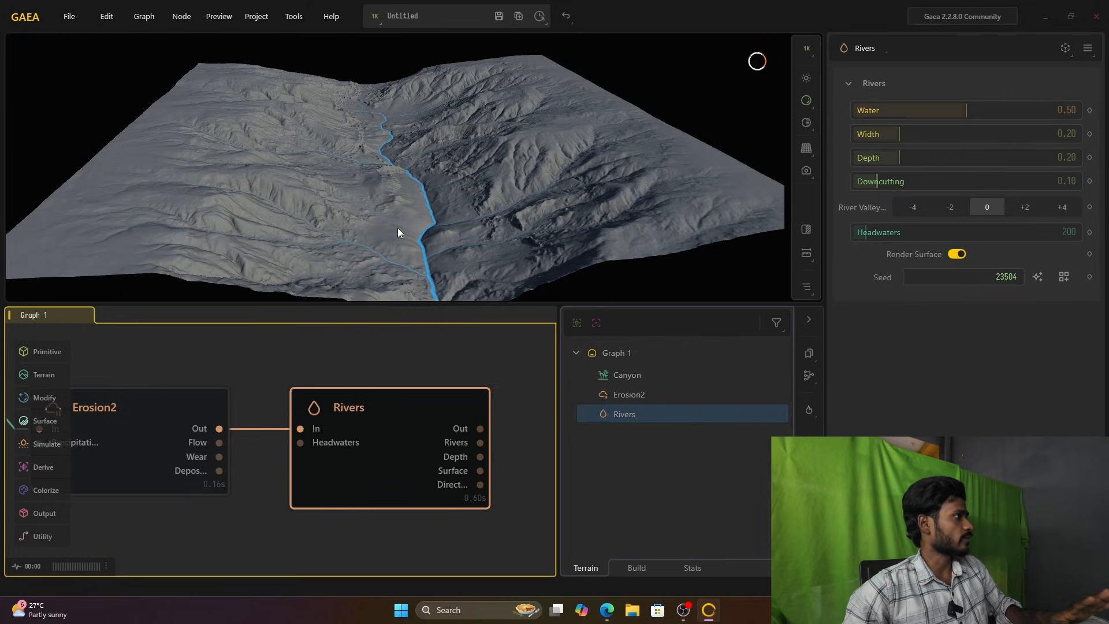
scroll(374, 435, "down", 4)
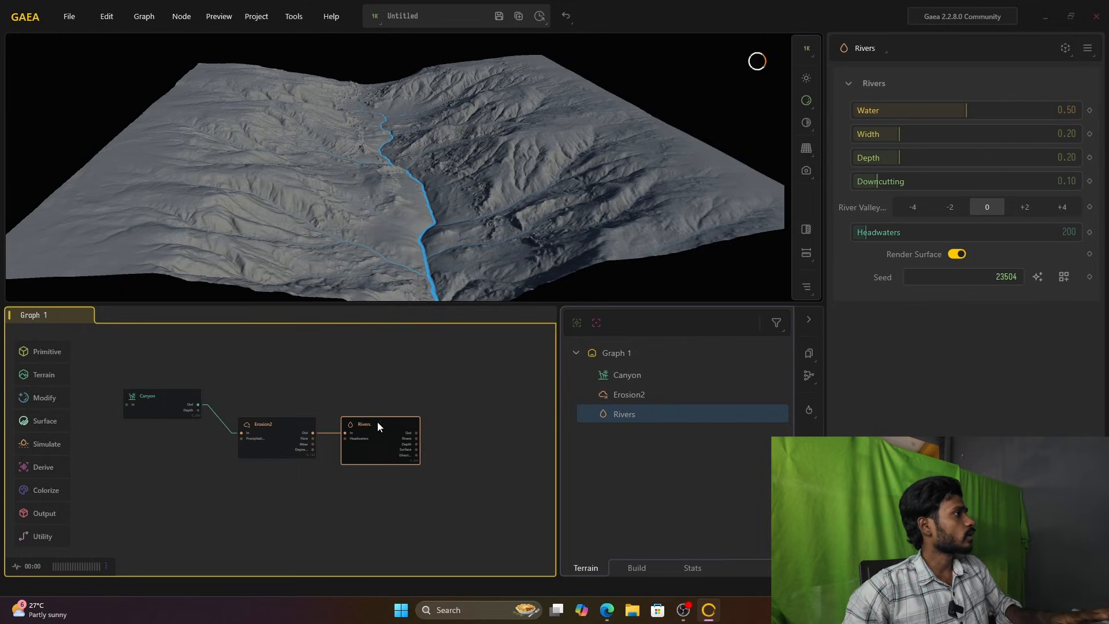
left_click_drag(374, 198, 347, 130)
scroll(497, 179, "up", 5)
scroll(497, 179, "down", 3)
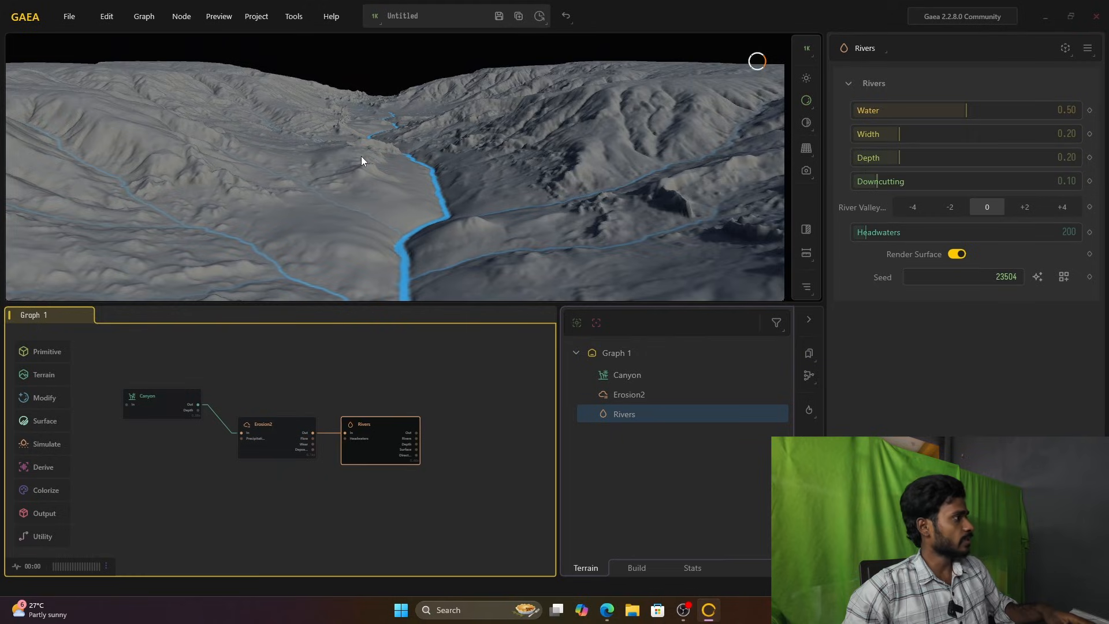
scroll(362, 156, "down", 5)
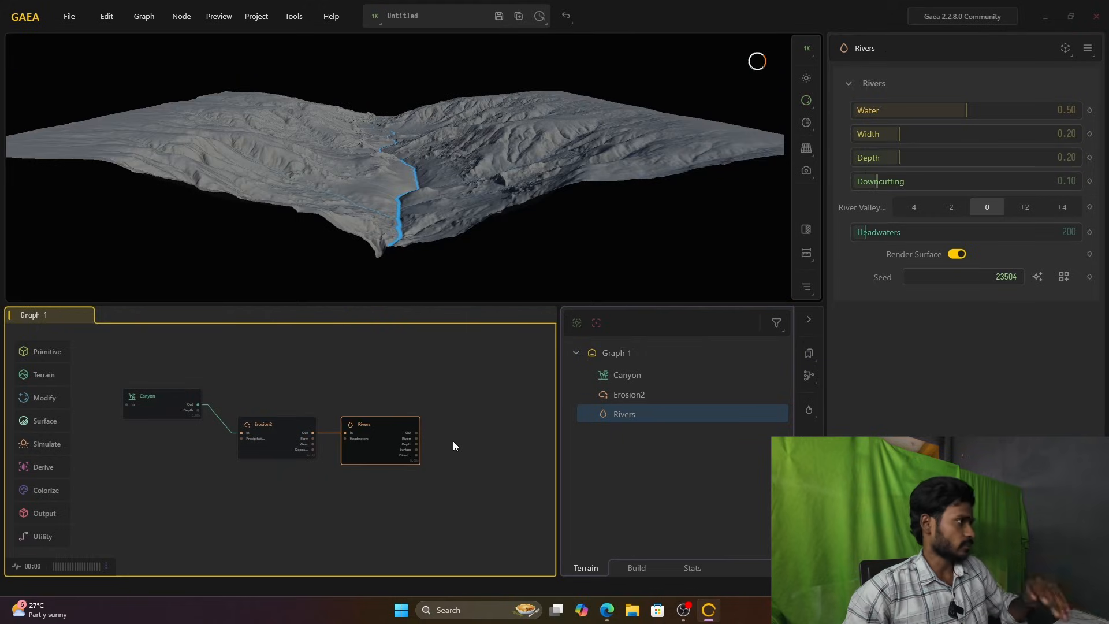
Step: Add a Crumble node after the Rivers node and connect Rivers' Out to its In
left_click_drag(368, 428, 359, 423)
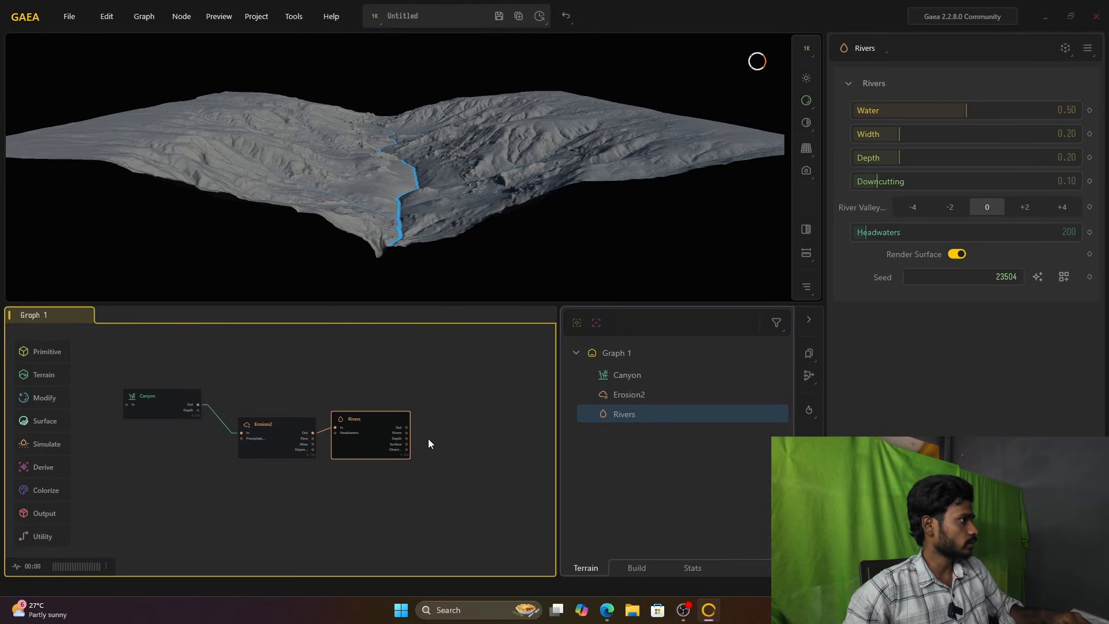
right_click(432, 438)
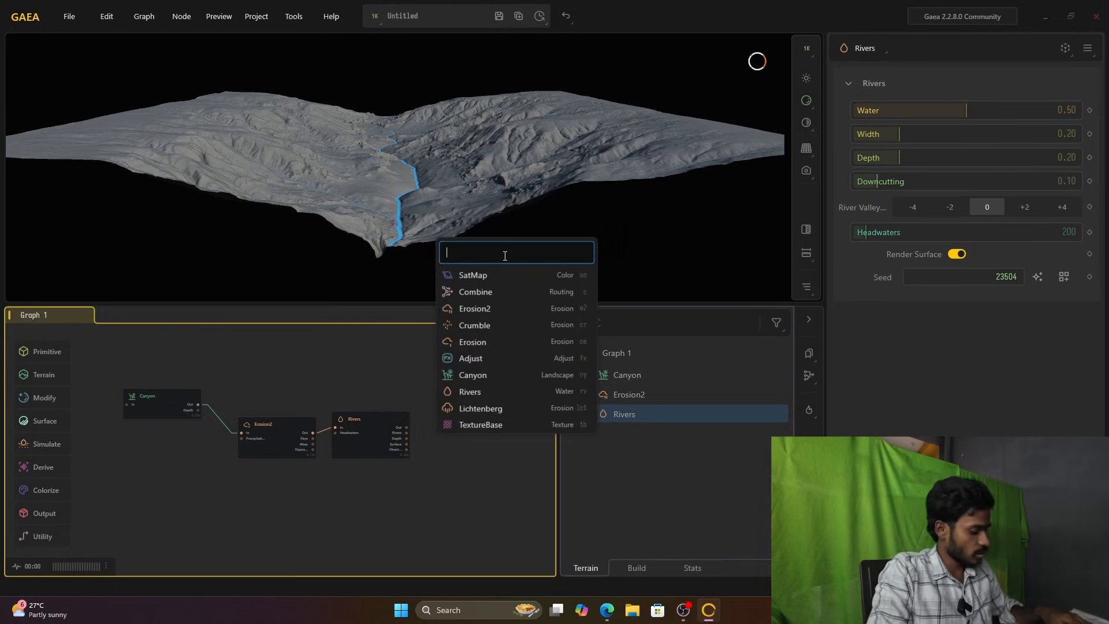
type("cr")
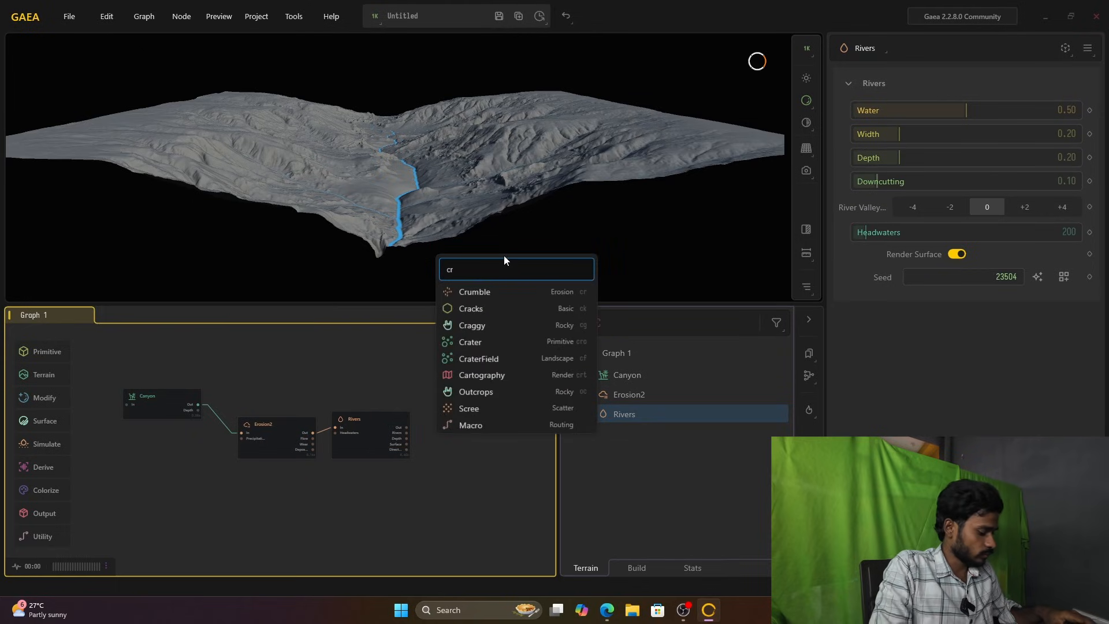
type("umb")
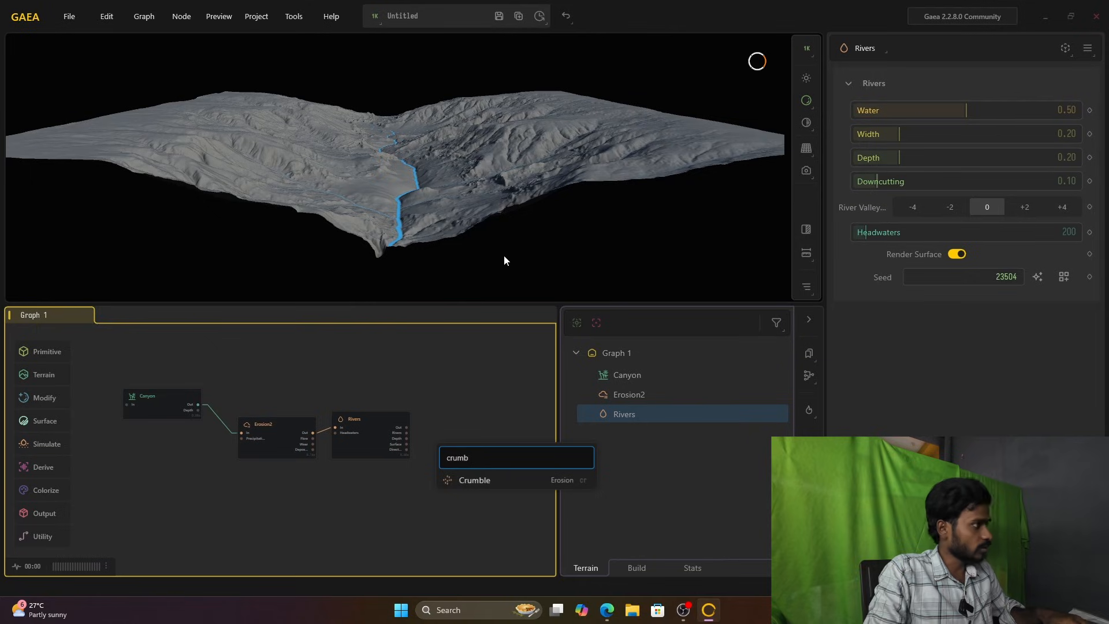
type("le")
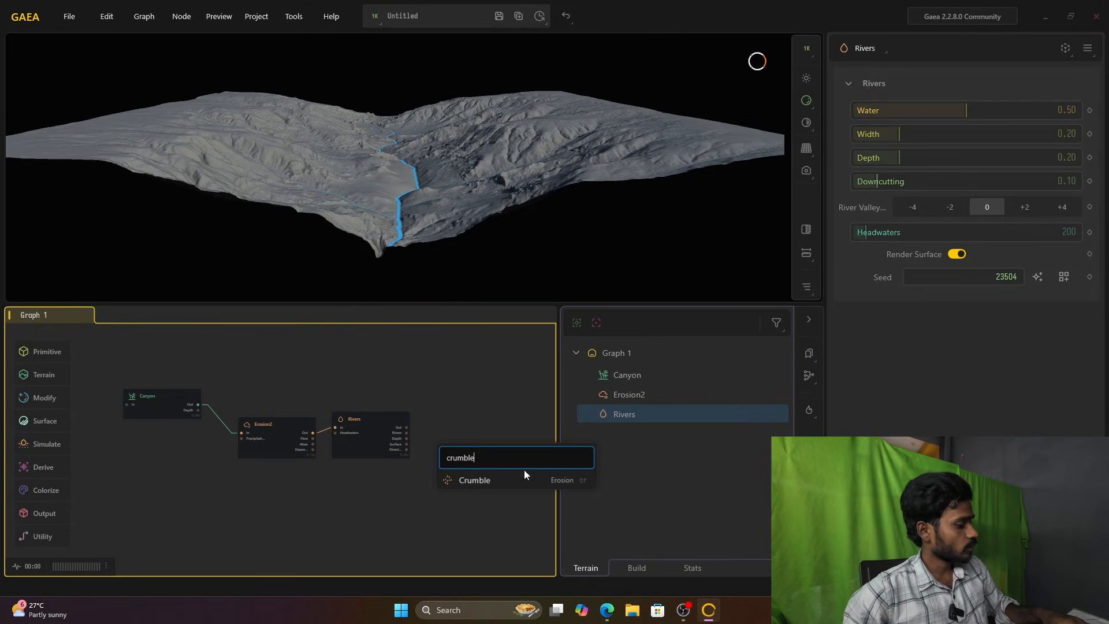
left_click(518, 479)
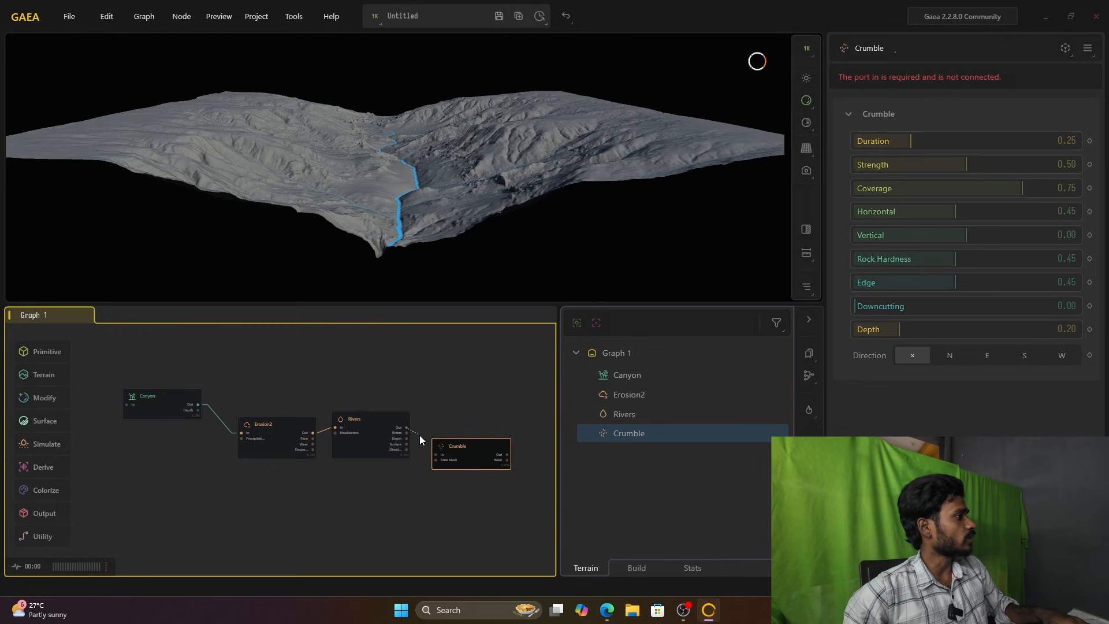
left_click_drag(433, 452, 435, 454)
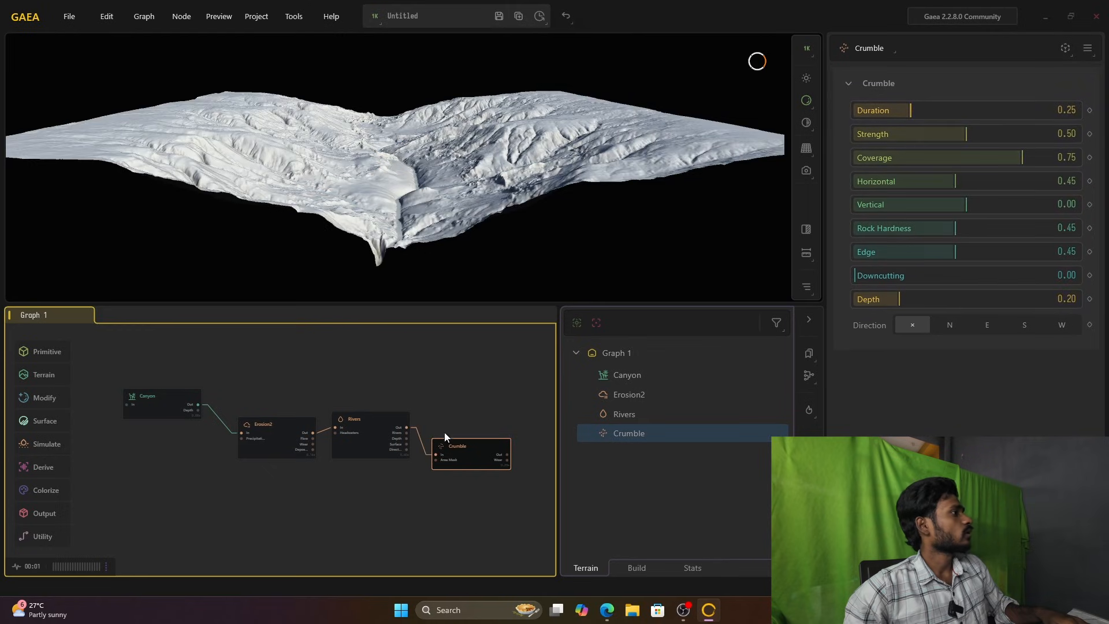
Step: Compare the Rivers and Crumble results and examine the crumbled canyon terrain up close
left_click(358, 445)
left_click(464, 442)
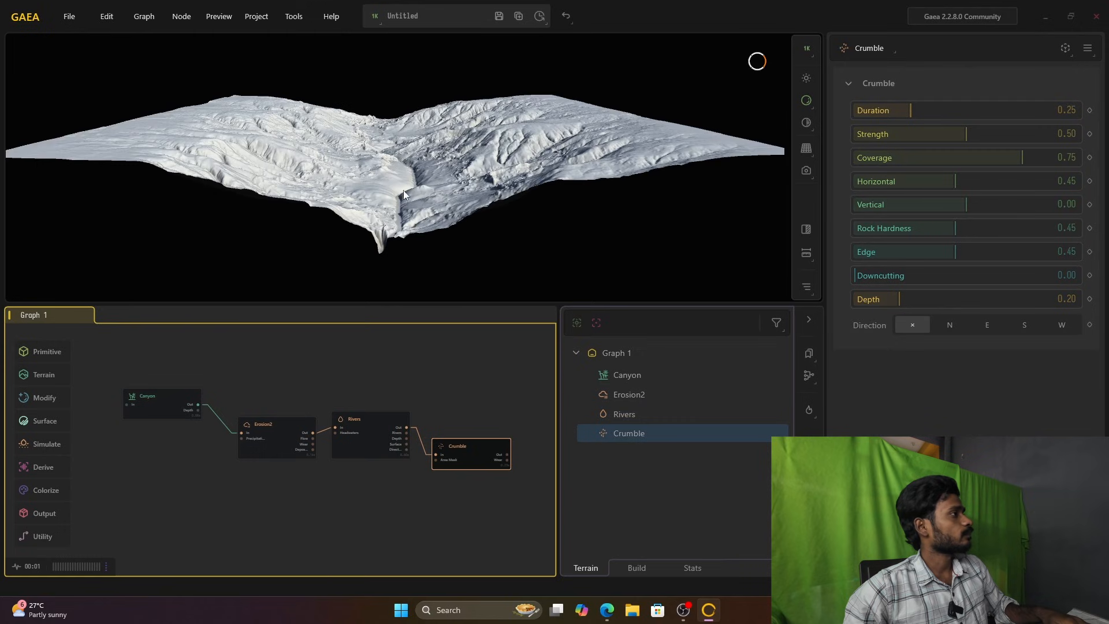
left_click_drag(408, 202, 536, 210)
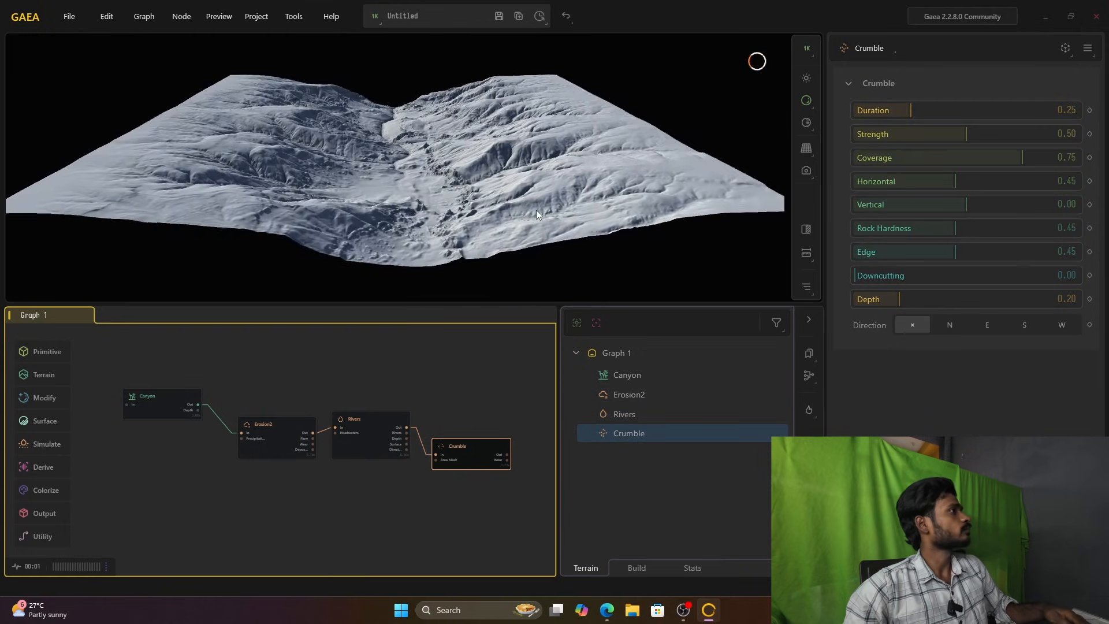
scroll(511, 201, "up", 5)
scroll(511, 201, "down", 3)
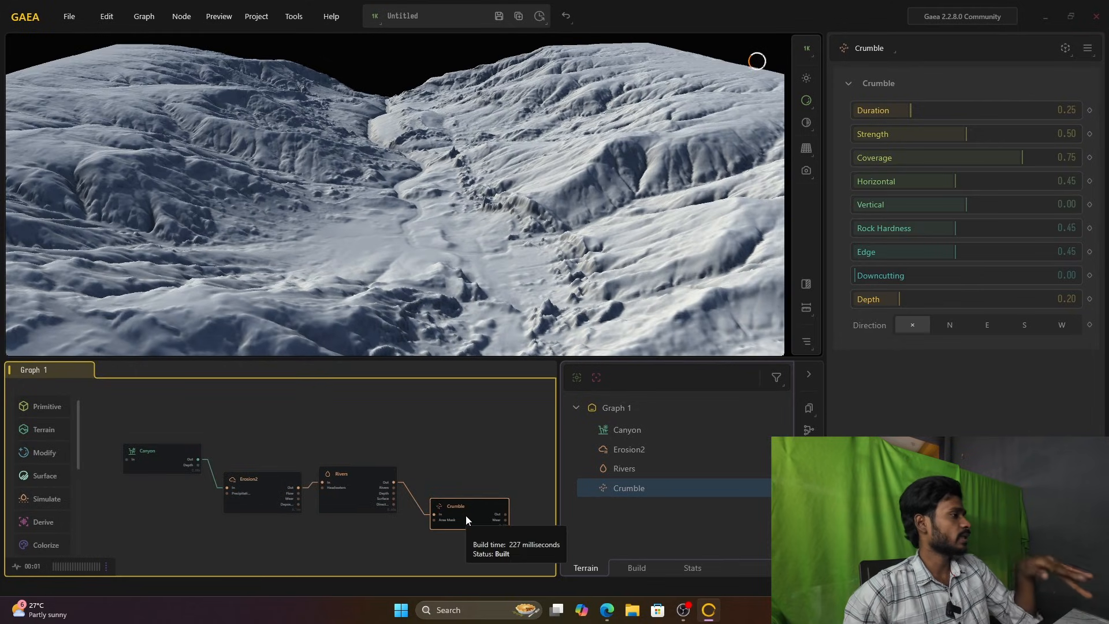
Step: Add a SatMap color node to the graph
right_click(462, 431)
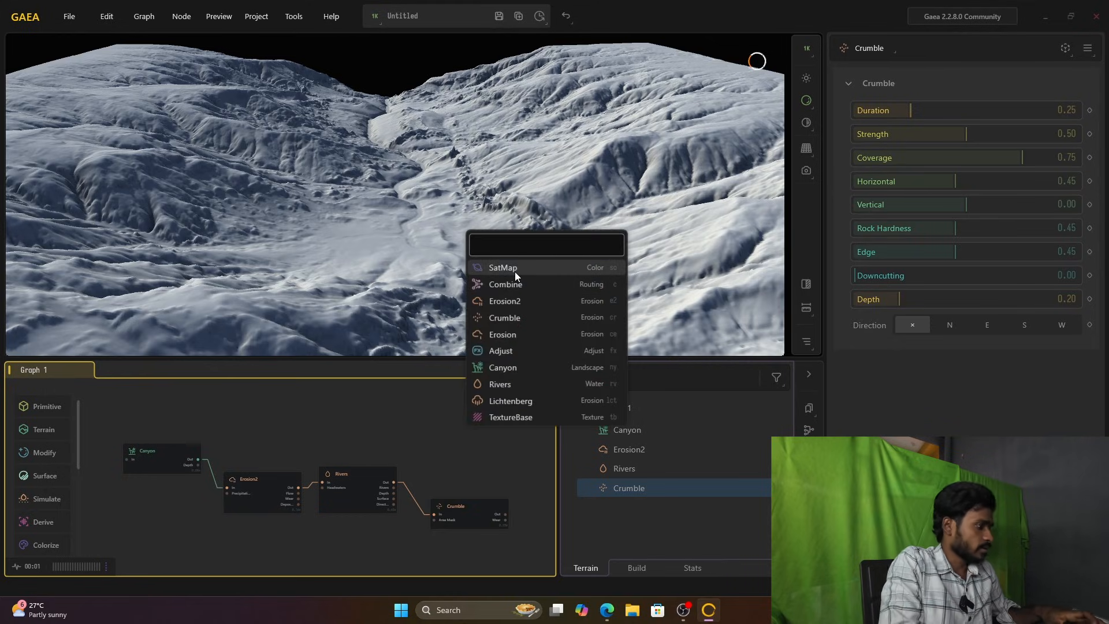
type("sat")
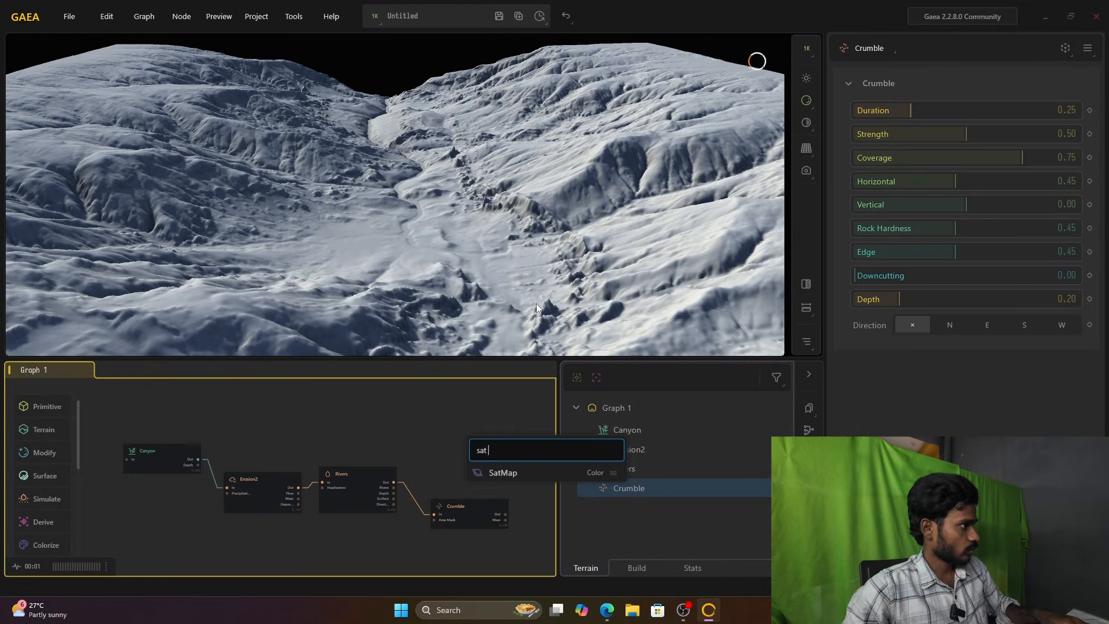
left_click(546, 476)
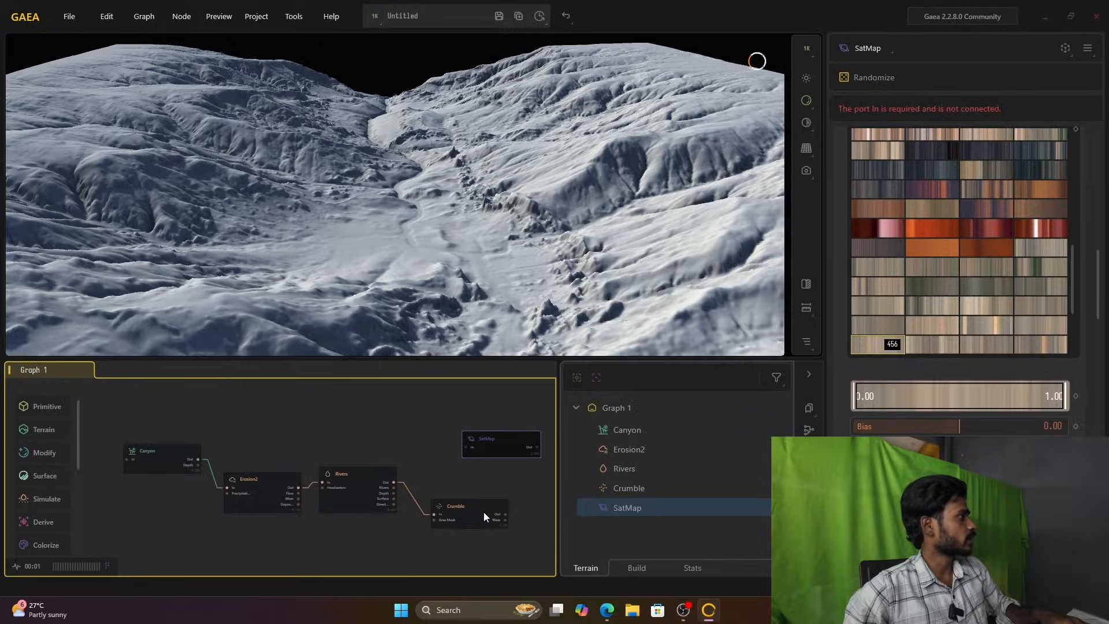
Step: Rearrange the nodes in the graph and connect Crumble's Out to SatMap's In
left_click_drag(486, 510, 472, 517)
left_click_drag(249, 454, 379, 527)
left_click_drag(341, 492, 234, 524)
left_click_drag(477, 515, 382, 532)
left_click_drag(492, 447, 444, 522)
scroll(443, 521, "up", 3)
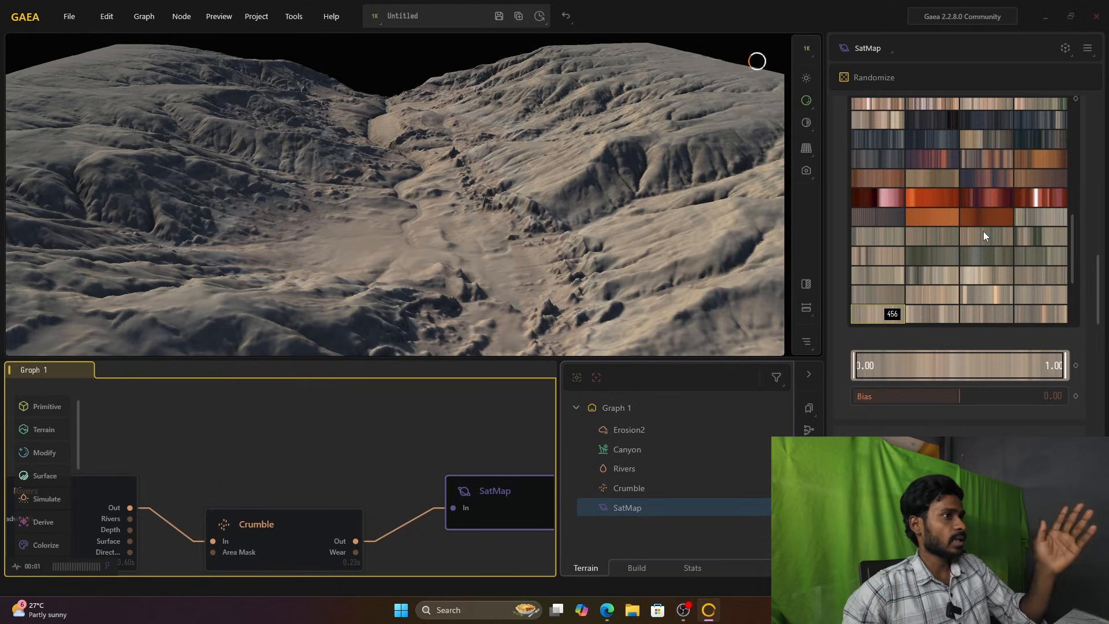
Step: Browse the SatMap's Rock gradients and try 385 and 386 on the canyon terrain
scroll(983, 231, "down", 3)
scroll(983, 235, "up", 2)
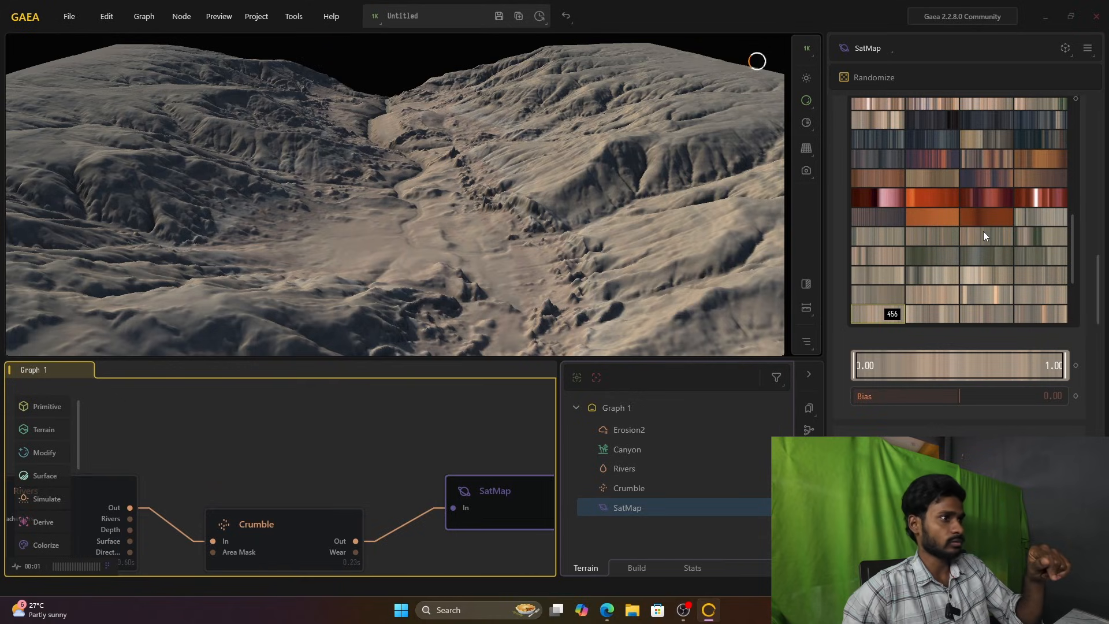
scroll(985, 235, "up", 3)
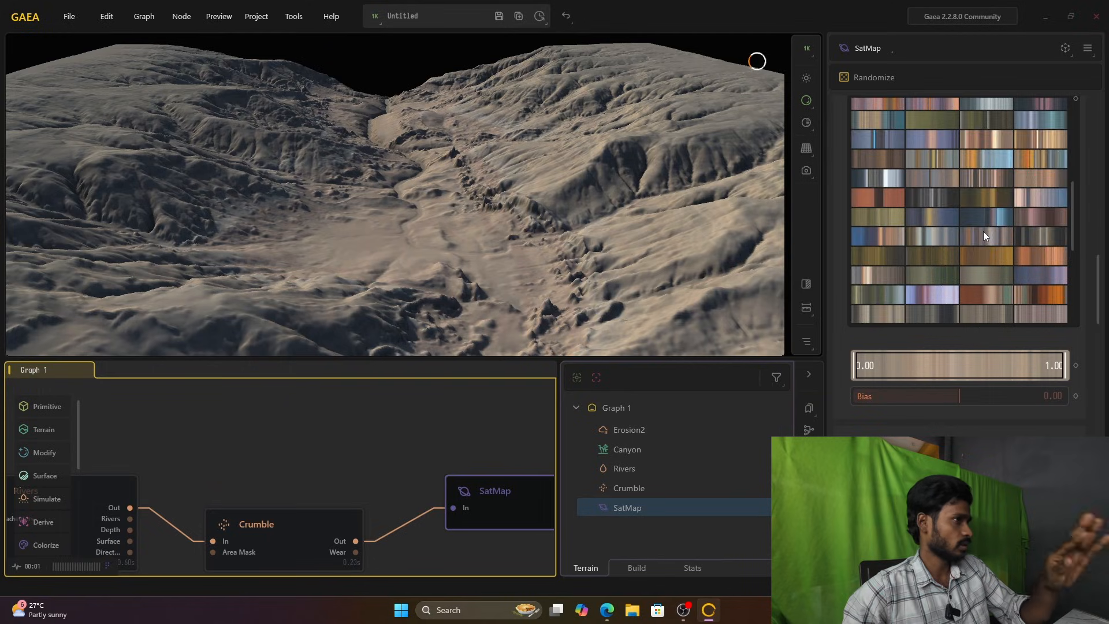
scroll(983, 231, "up", 2)
scroll(877, 261, "down", 2)
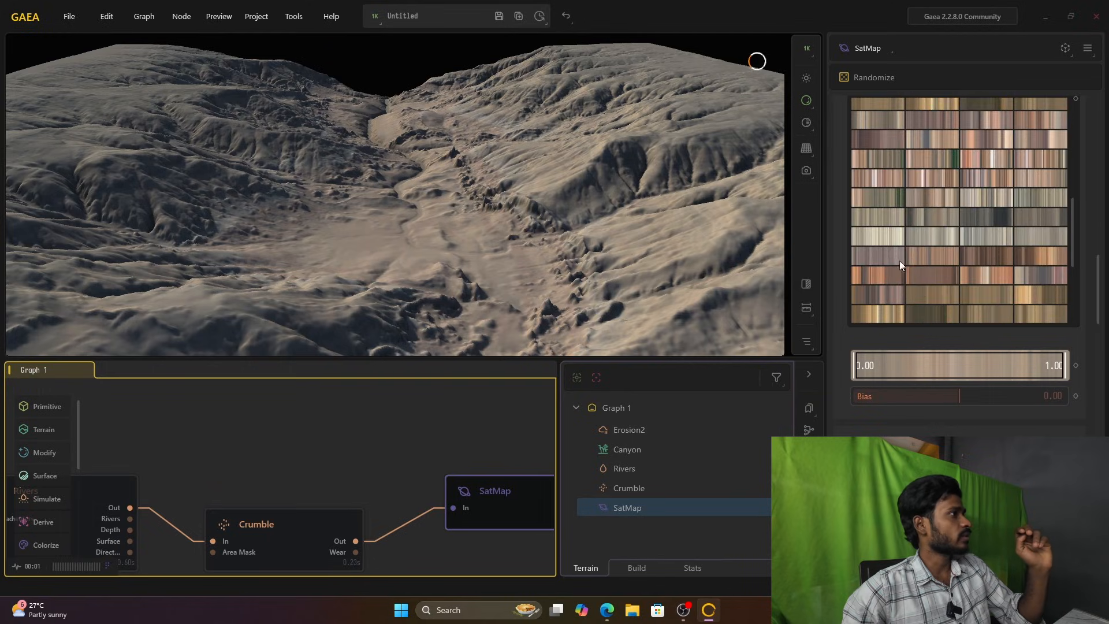
left_click(913, 256)
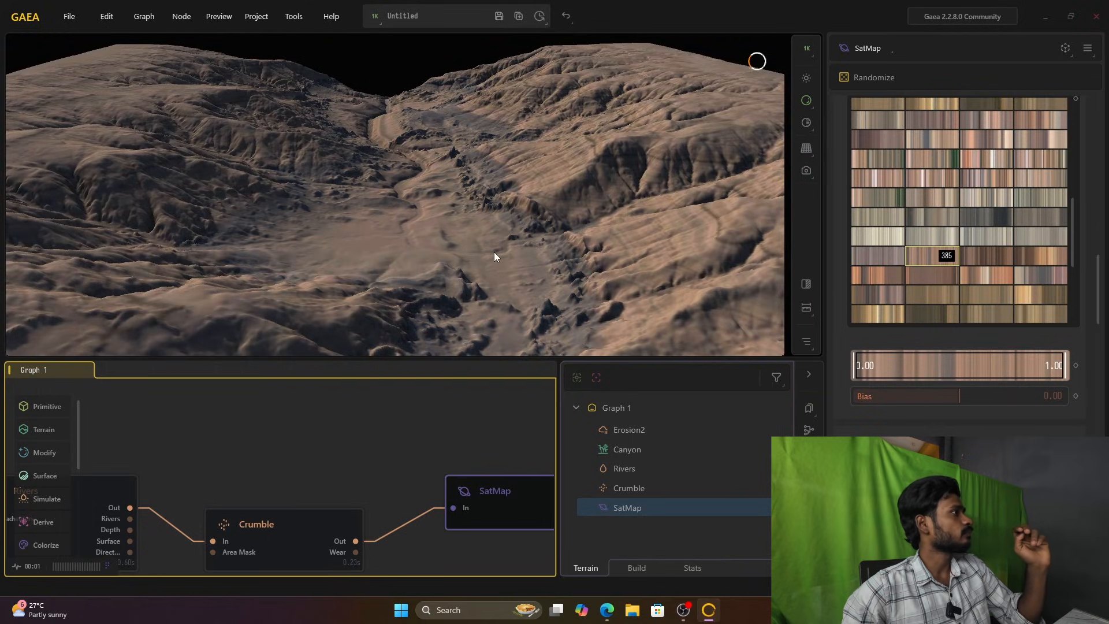
scroll(494, 251, "down", 5)
scroll(494, 252, "up", 3)
left_click(997, 256)
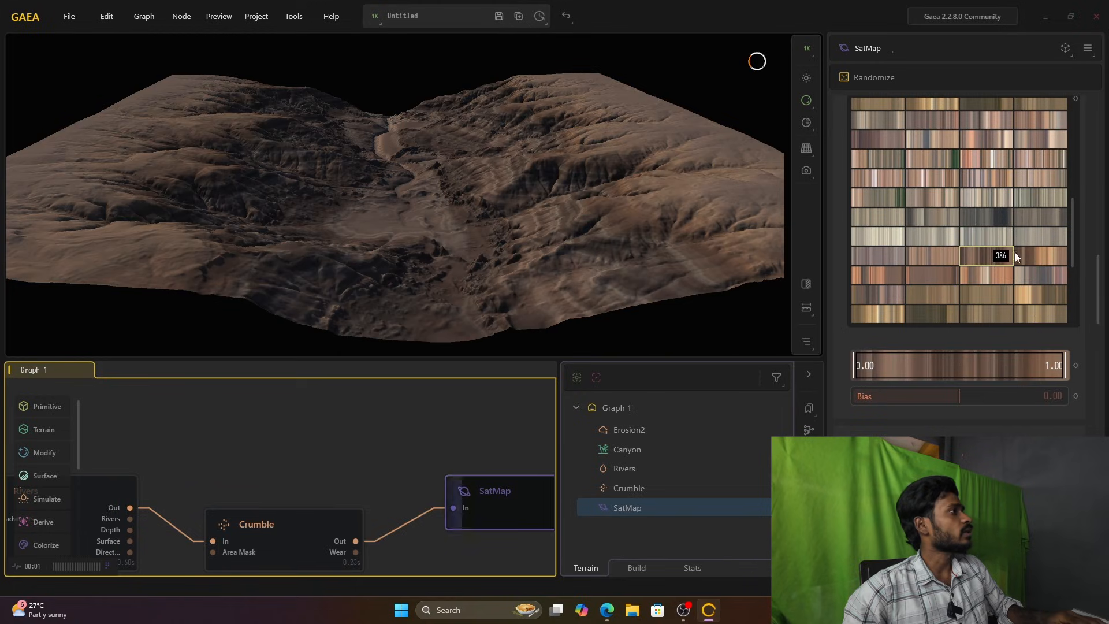
Step: Try further Rock gradients on the SatMap, including 371, 378 and 369
left_click(1031, 251)
left_click(981, 197)
left_click(1032, 182)
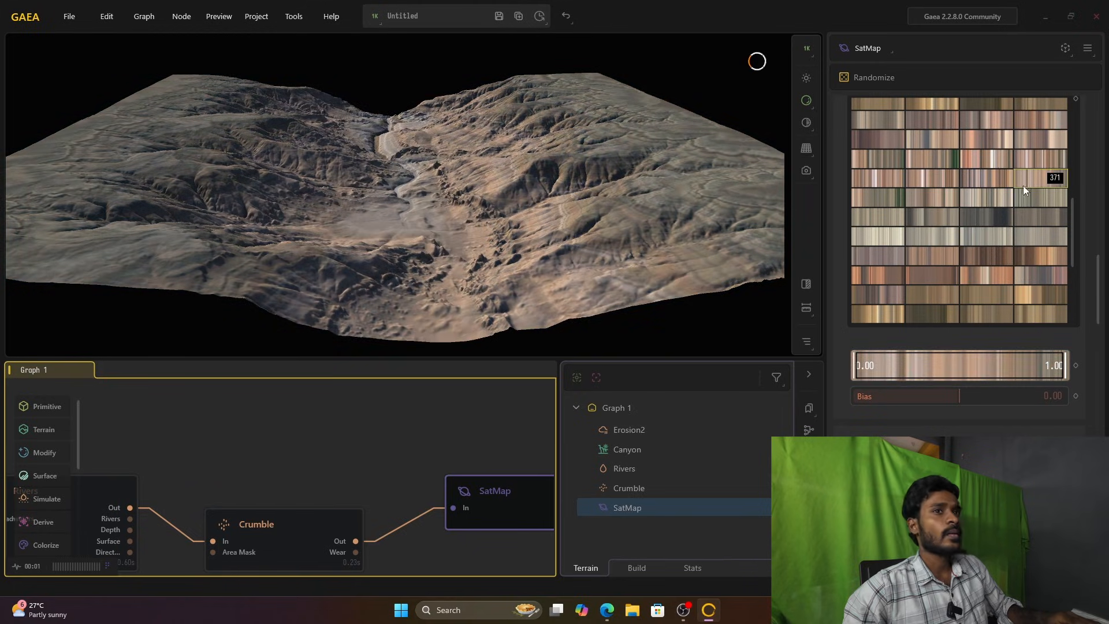
left_click(970, 214)
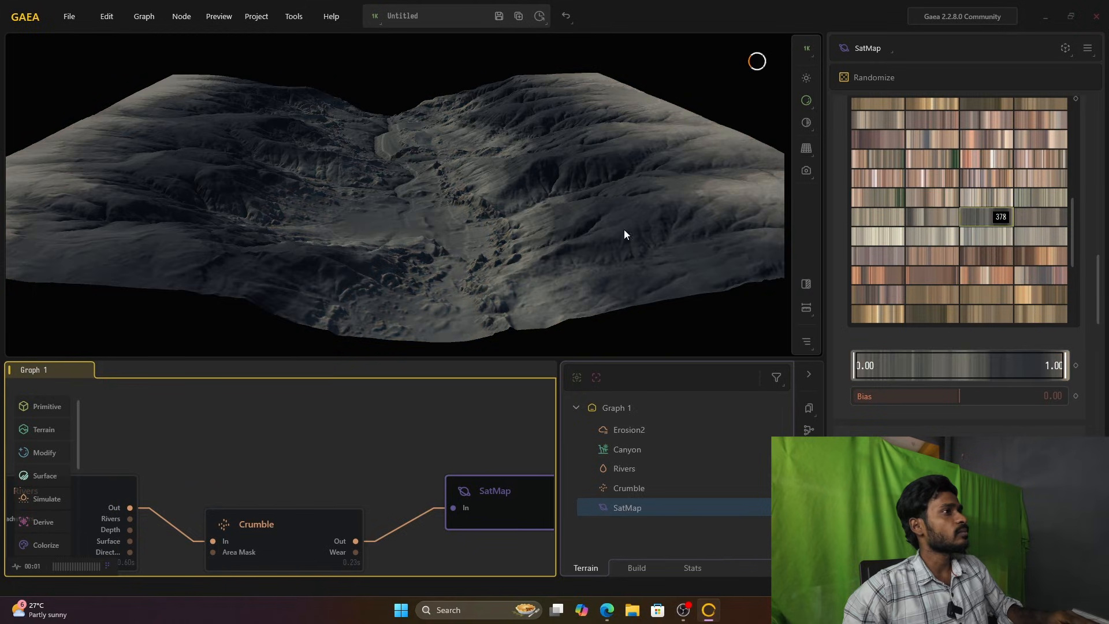
left_click(922, 181)
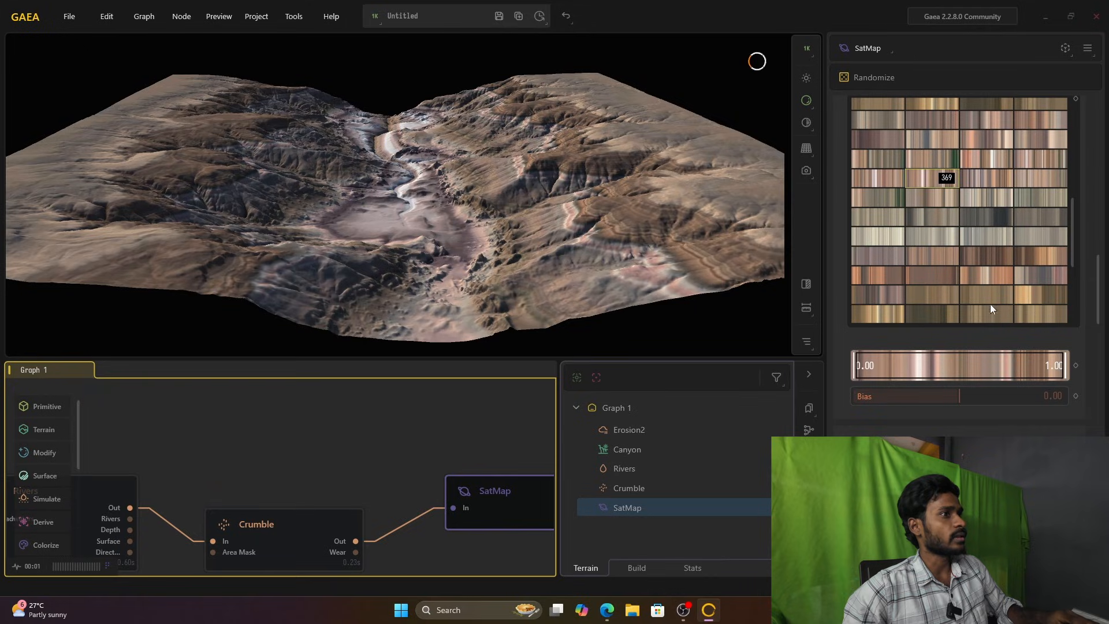
Step: Compare the first few Rock gradients, including 003, and set the SatMap to gradient 002
scroll(972, 316, "up", 15)
left_click(1007, 180)
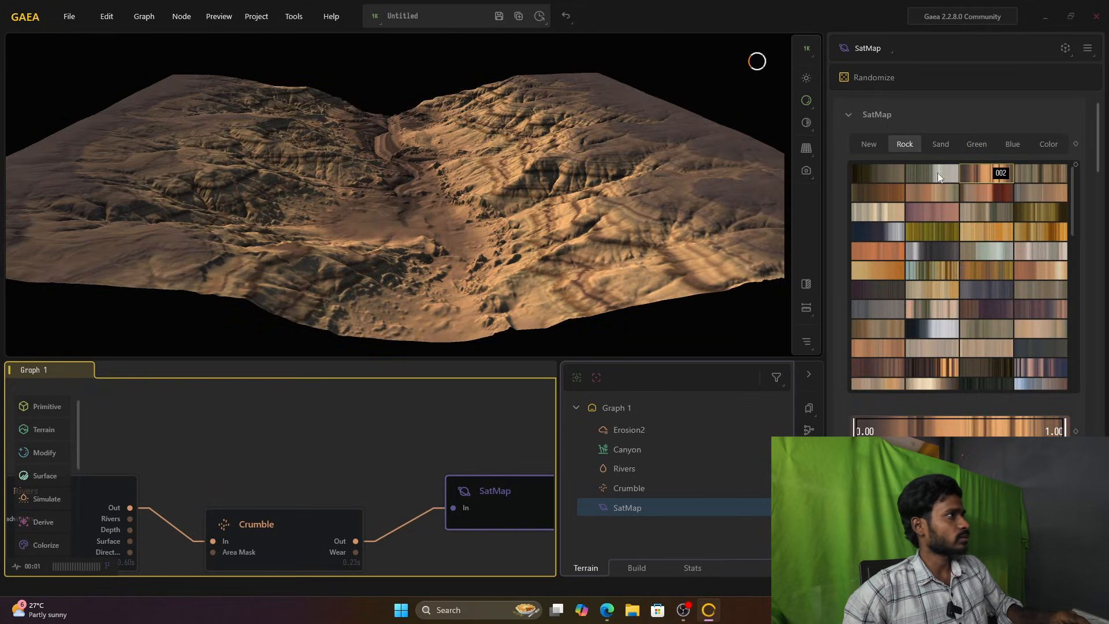
left_click(952, 173)
left_click(882, 172)
left_click(1032, 174)
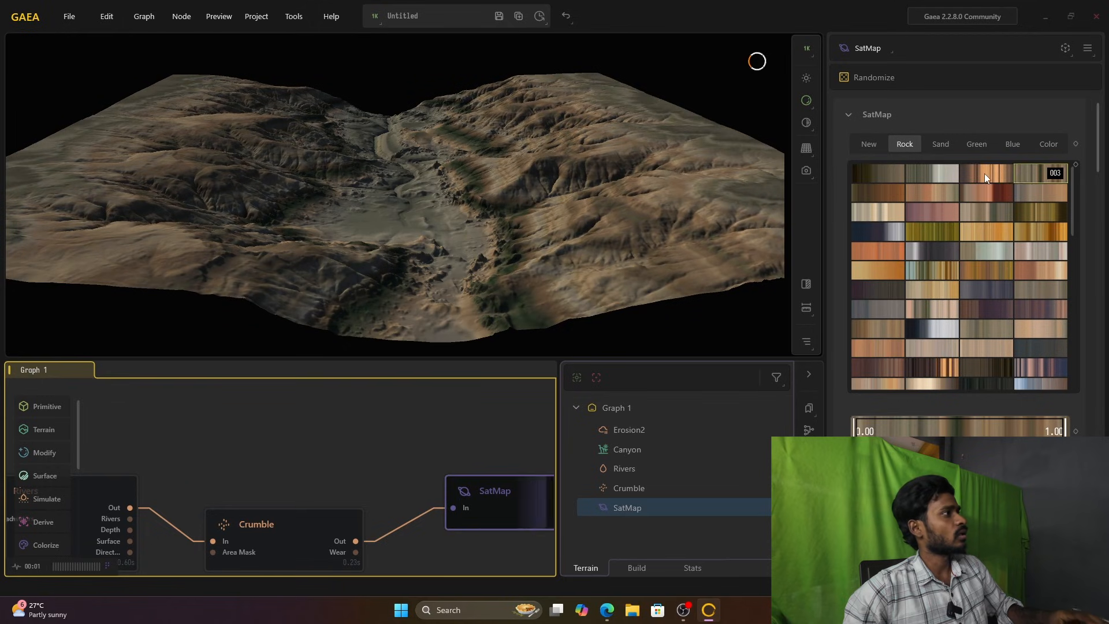
left_click(984, 173)
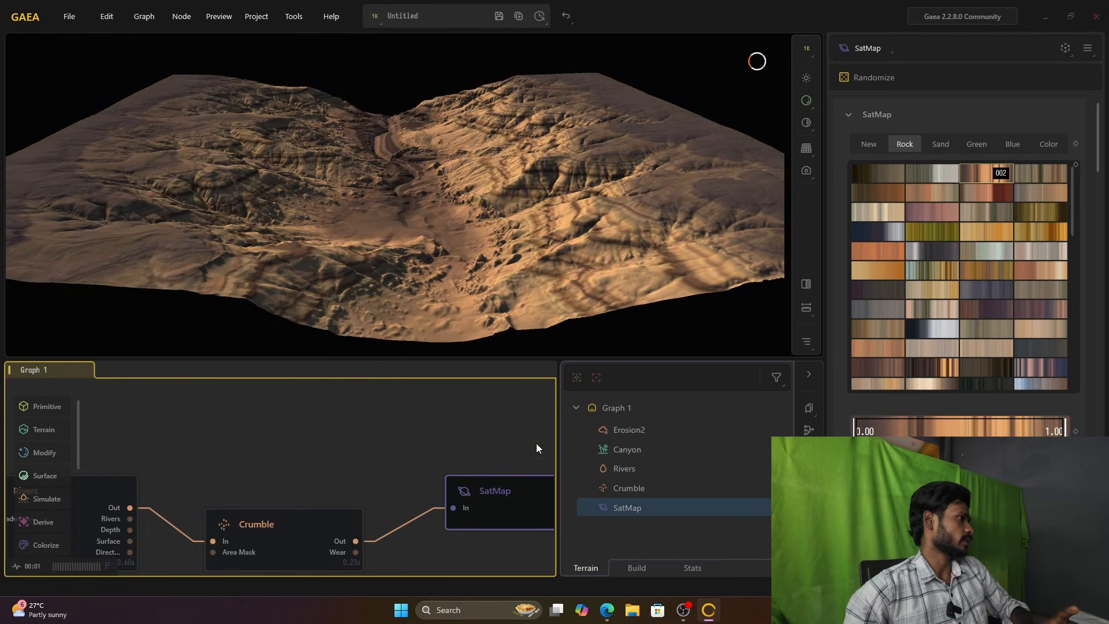
Step: Move the SatMap node closer to Crumble so that the two line up in the graph
scroll(466, 473, "down", 3)
scroll(458, 468, "up", 2)
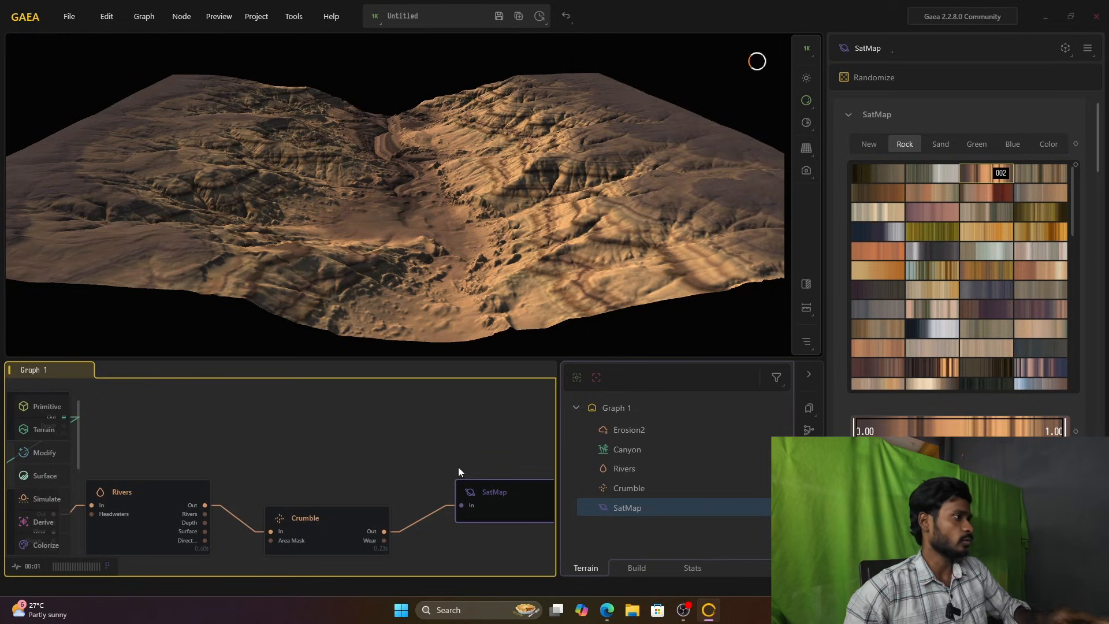
scroll(414, 504, "up", 1)
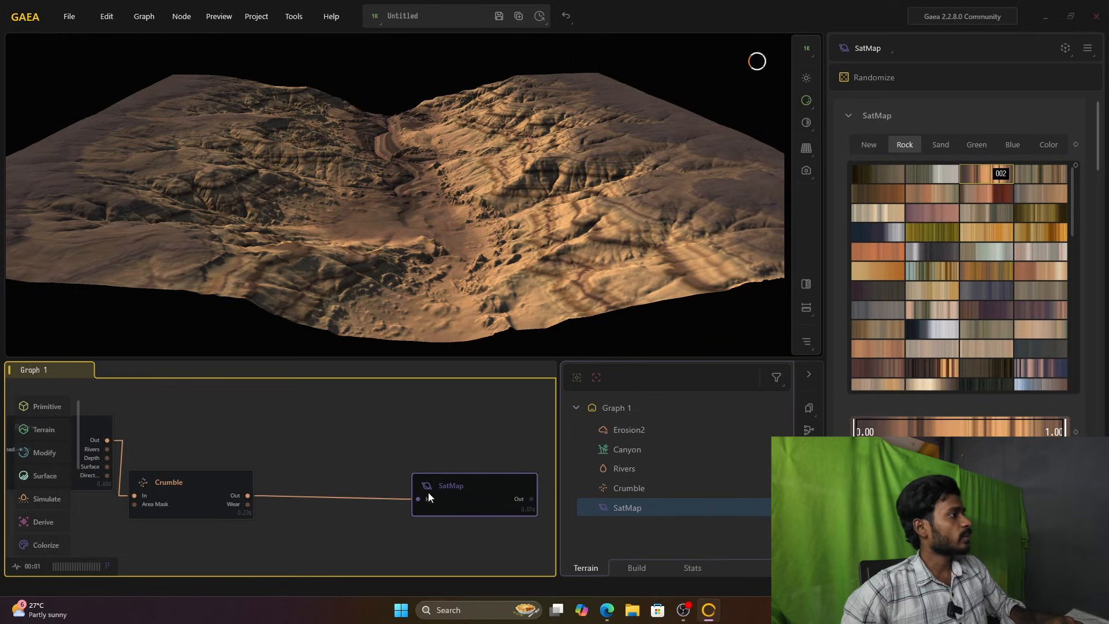
left_click_drag(440, 488, 413, 485)
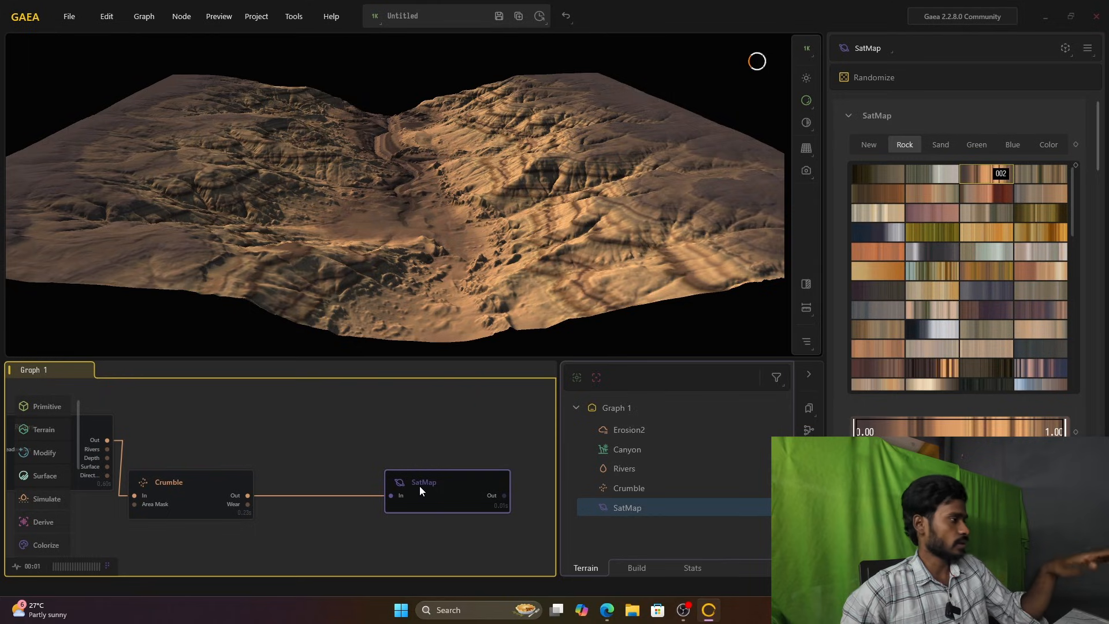
Step: Add a TextureBase node to the graph and place it above the link between Crumble and SatMap
double_click(364, 412)
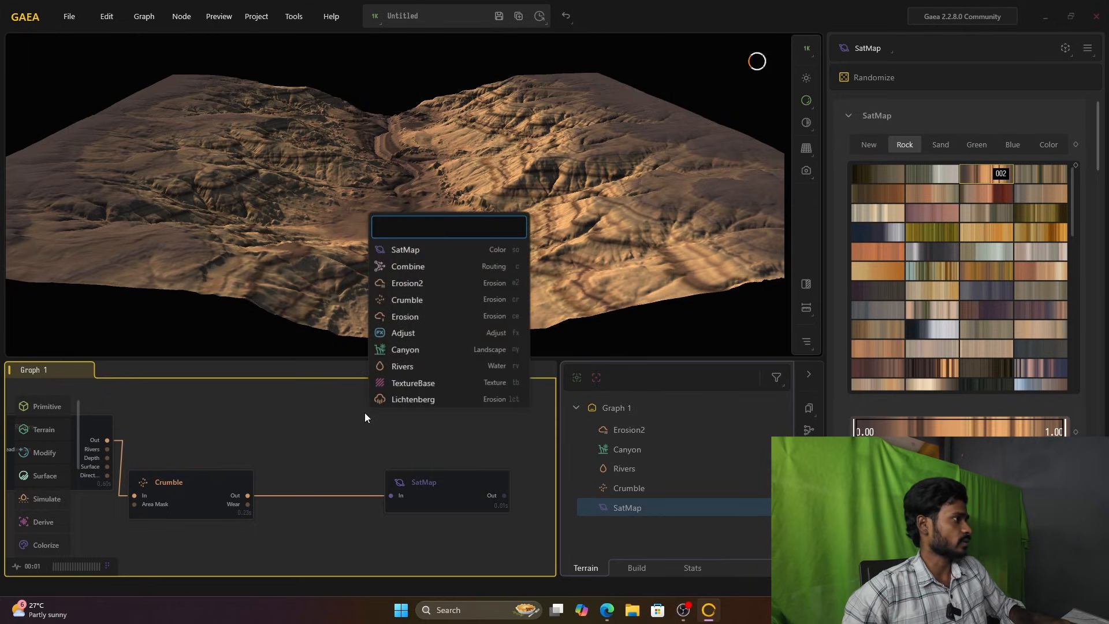
type("text")
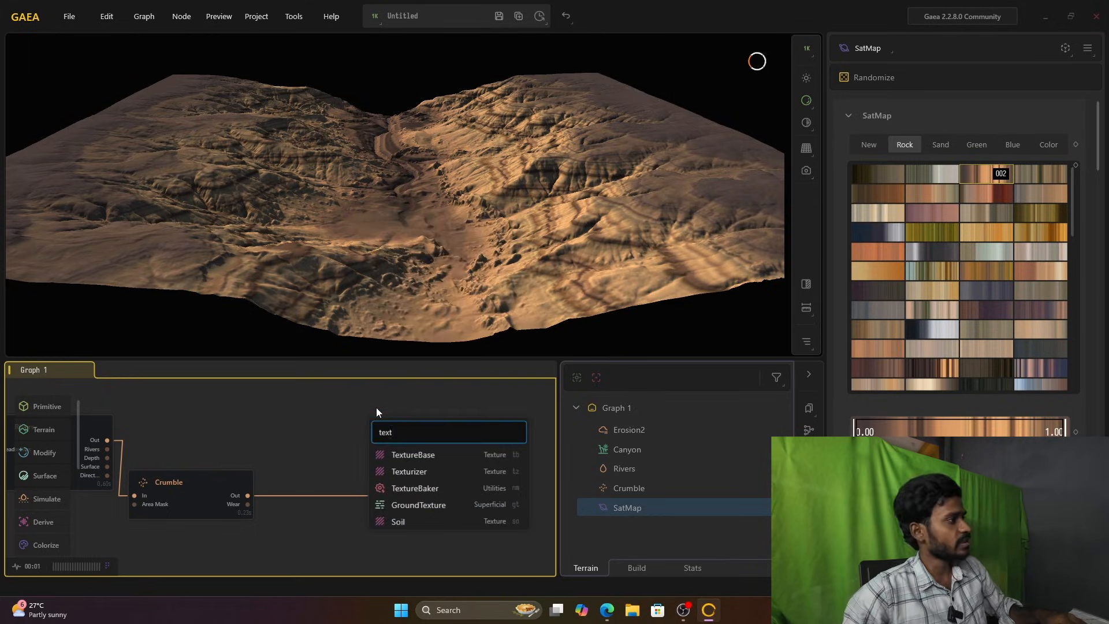
left_click(418, 458)
left_click_drag(418, 459, 333, 449)
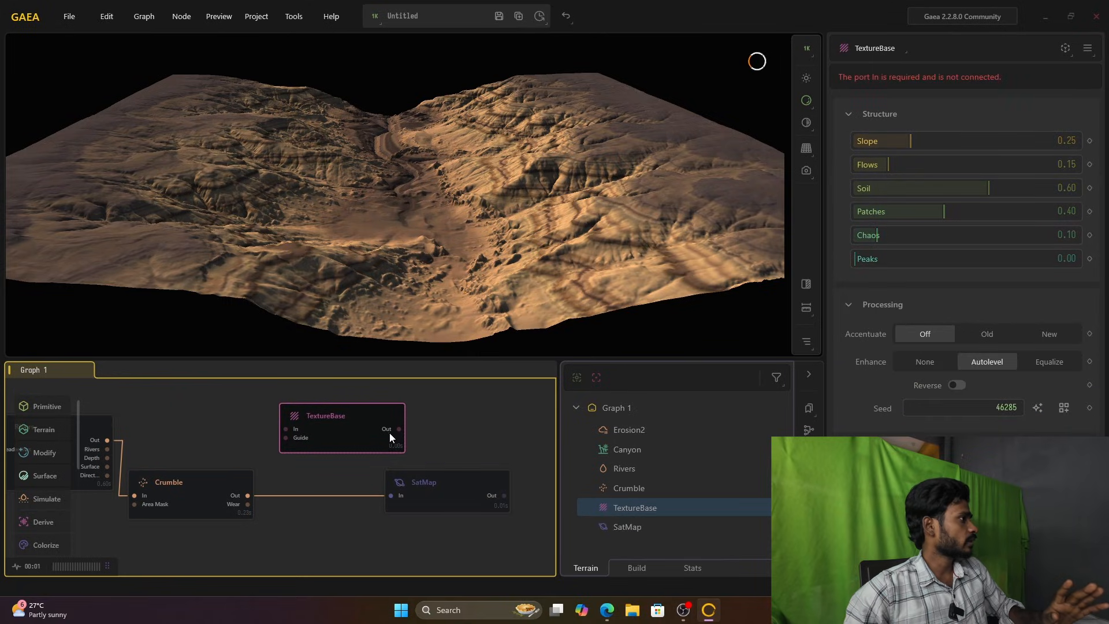
Step: Connect TextureBase's Out to SatMap's In and Crumble's Out to TextureBase's In, and shift TextureBase slightly toward Crumble
left_click_drag(394, 470, 390, 500)
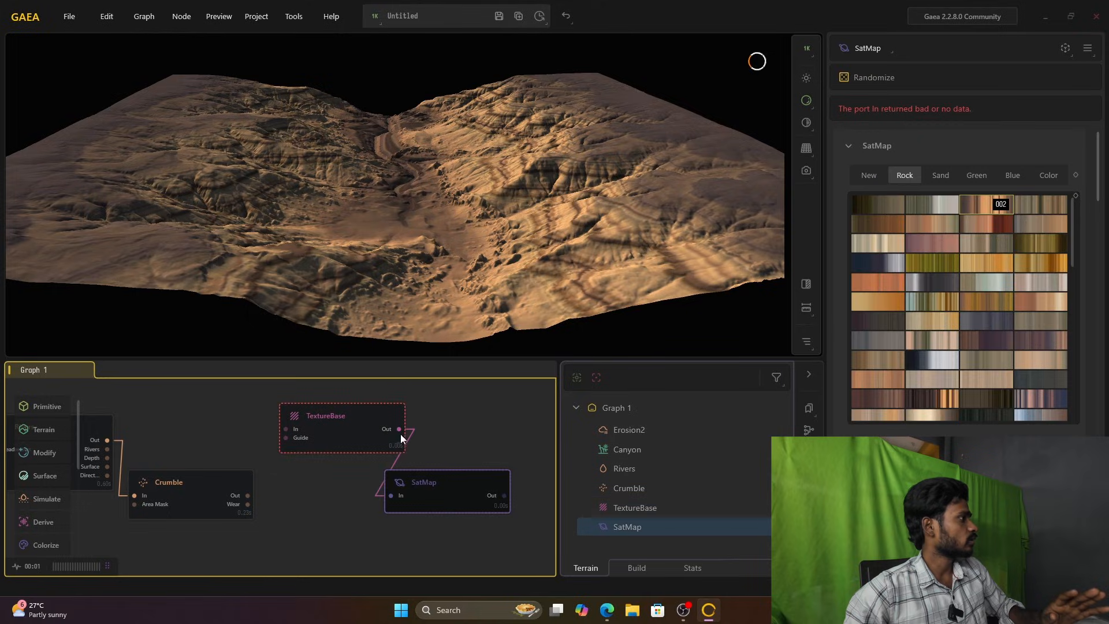
left_click_drag(251, 497, 283, 435)
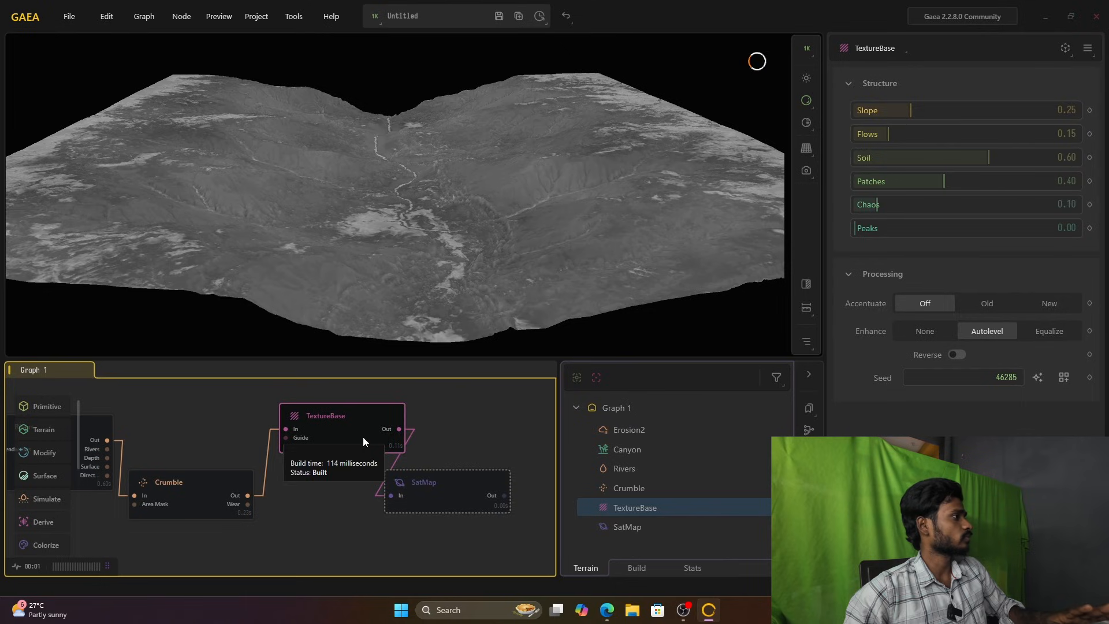
left_click_drag(363, 435, 341, 437)
Step: Set TextureBase's Slope to 0.49 and Soil to 0.58
left_click_drag(468, 234, 433, 208)
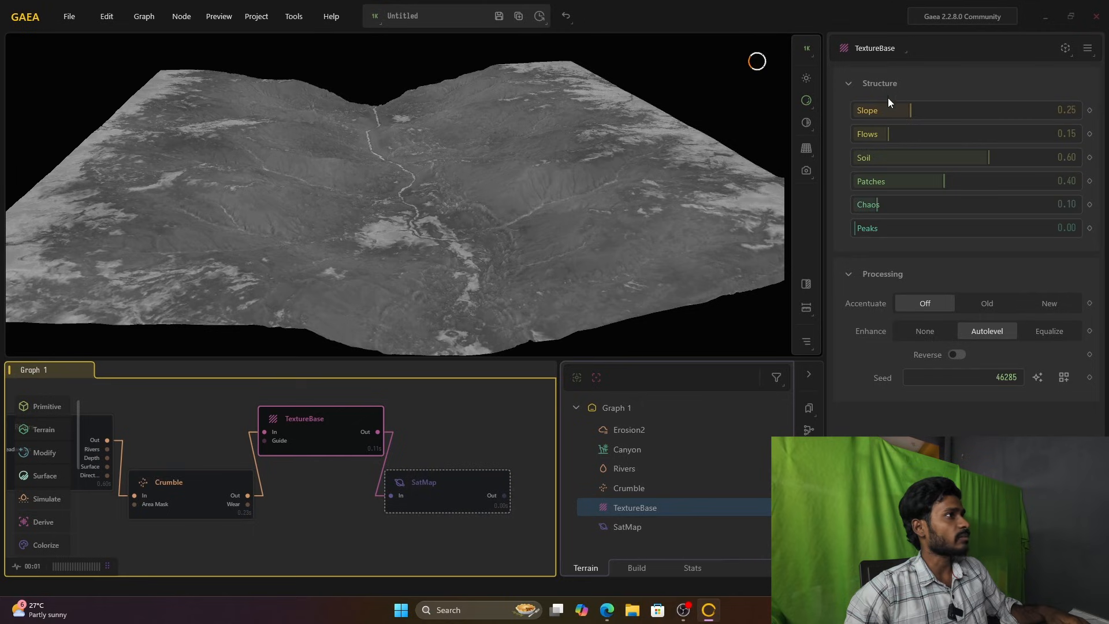
left_click_drag(913, 110, 962, 111)
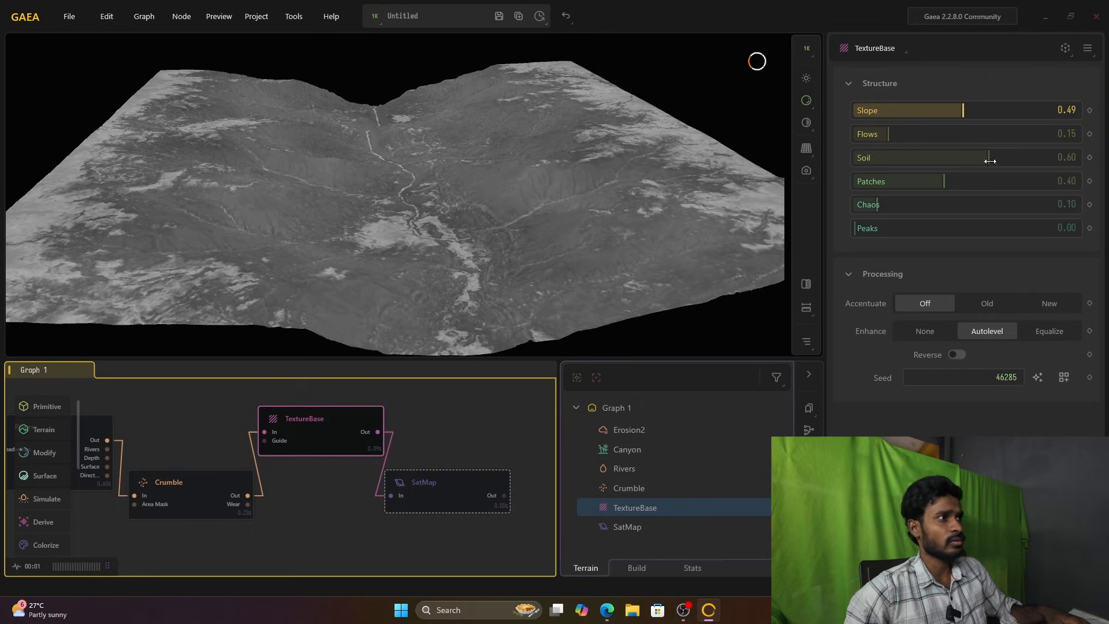
mouse_move(986, 161)
left_mouse_down()
mouse_move(1013, 159)
mouse_move(982, 163)
left_mouse_up()
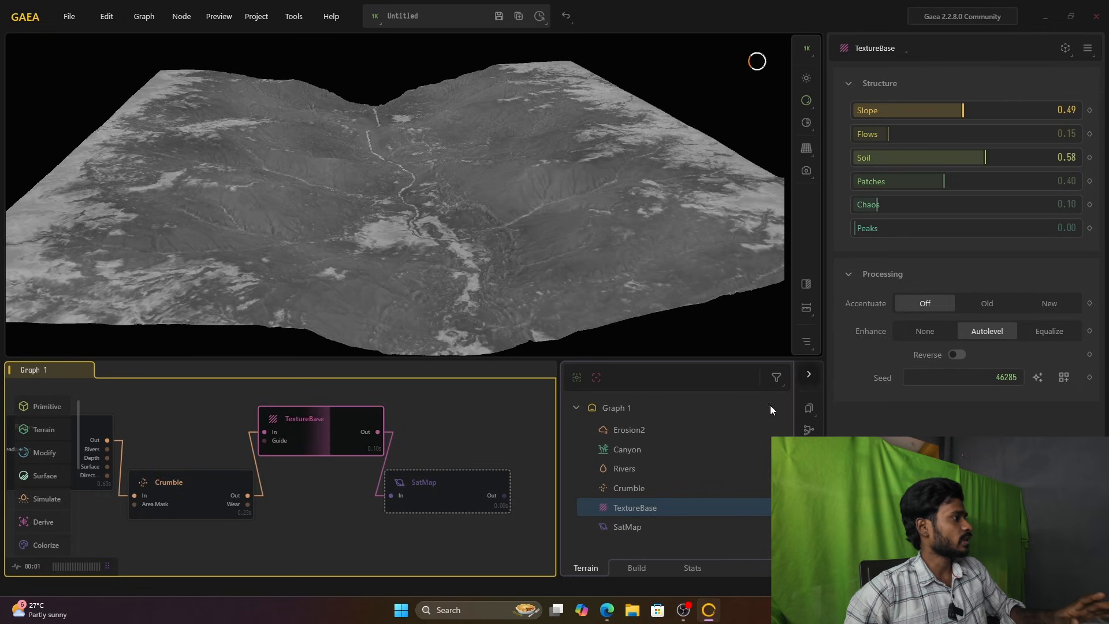
Step: Lock the preview on the SatMap node and move the node slightly away from TextureBase
left_click(425, 498)
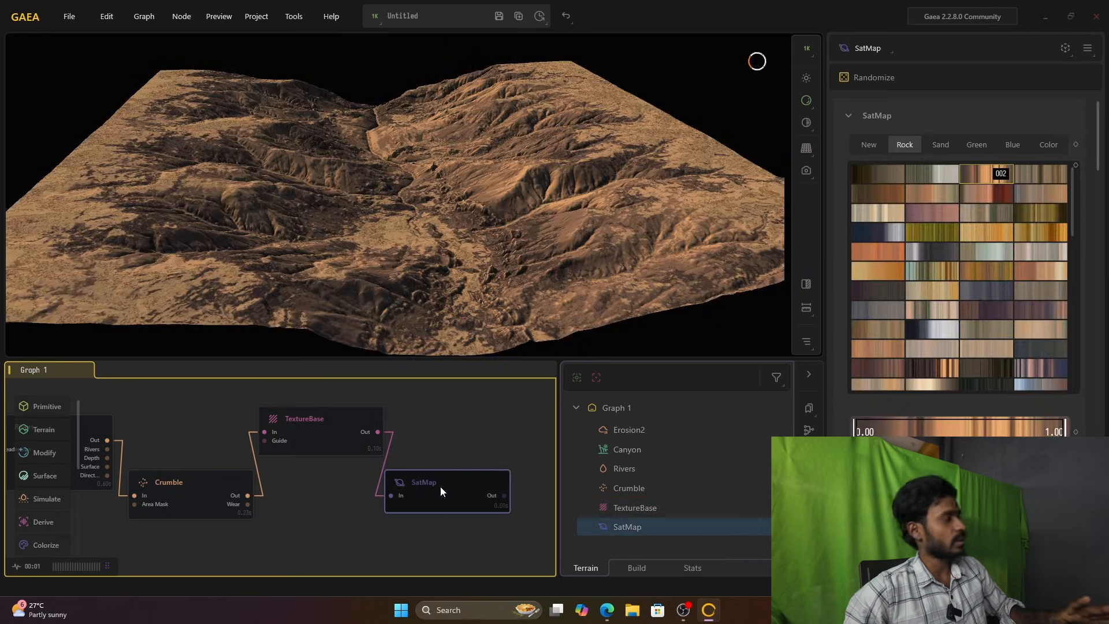
right_click(440, 487)
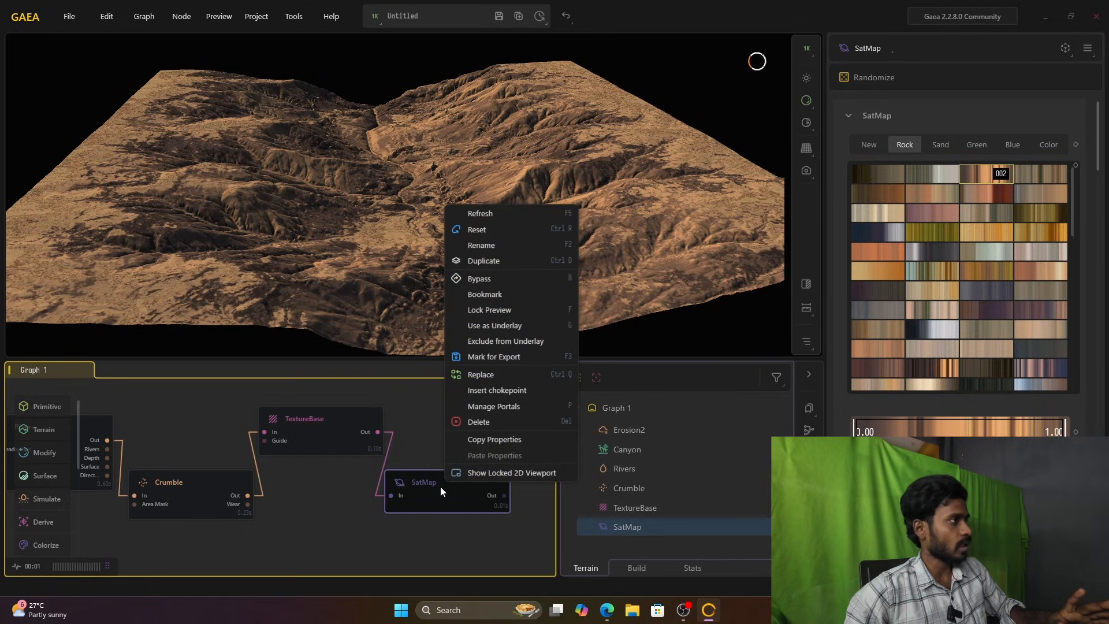
left_click(481, 313)
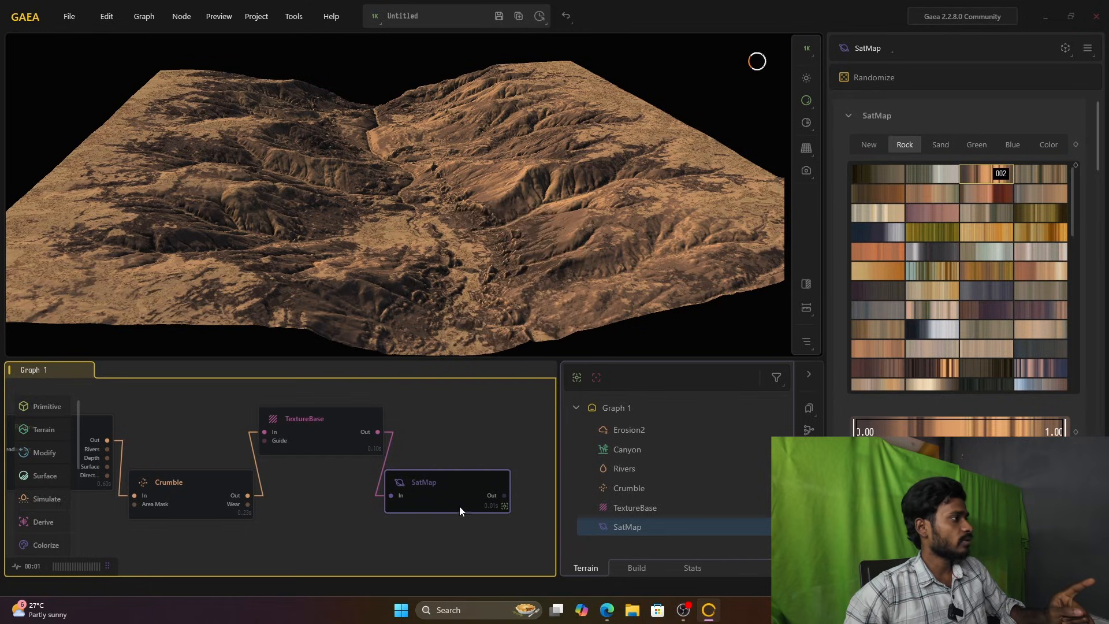
left_click_drag(456, 507, 464, 497)
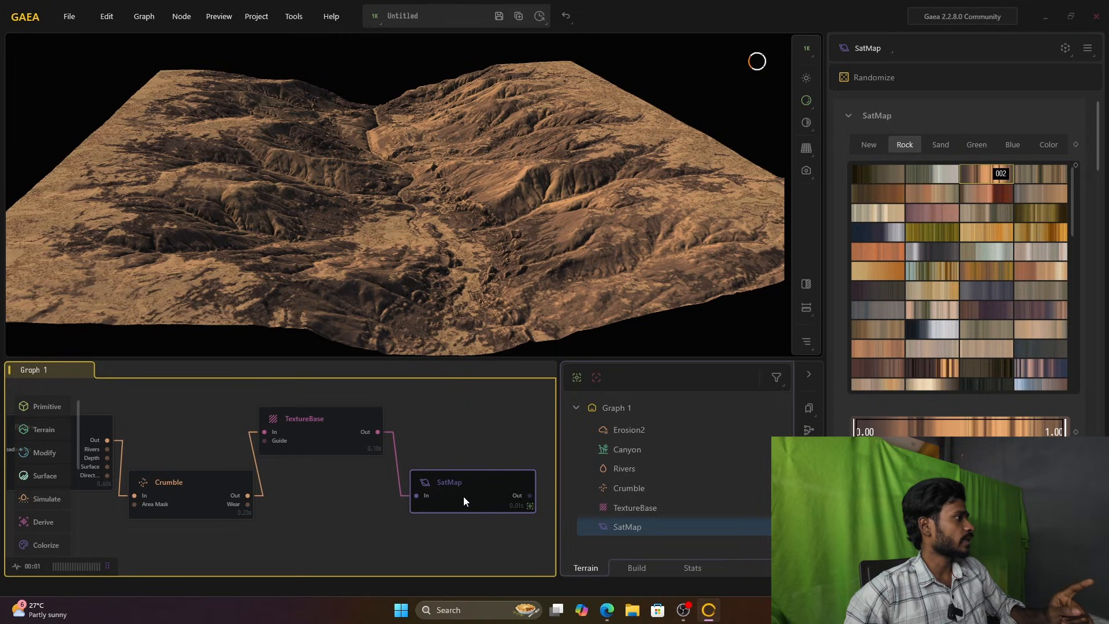
Step: Set TextureBase's Soil to 0.57, after trying 0.51, and its Slope to 0.59
left_click(305, 443)
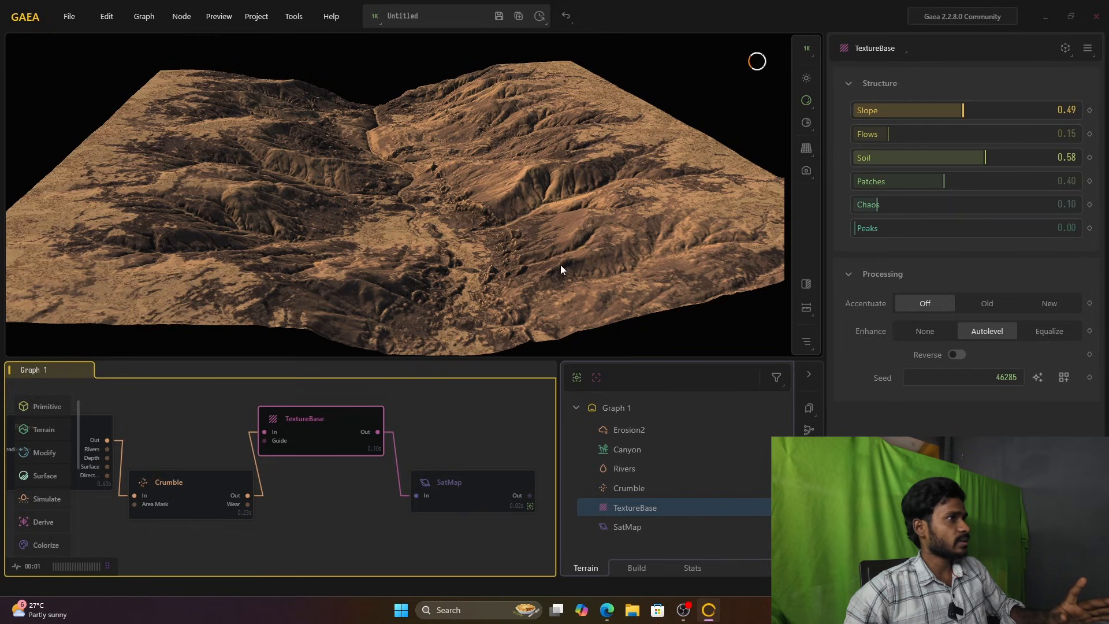
mouse_move(984, 157)
left_mouse_down()
mouse_move(1013, 156)
mouse_move(970, 162)
left_mouse_up()
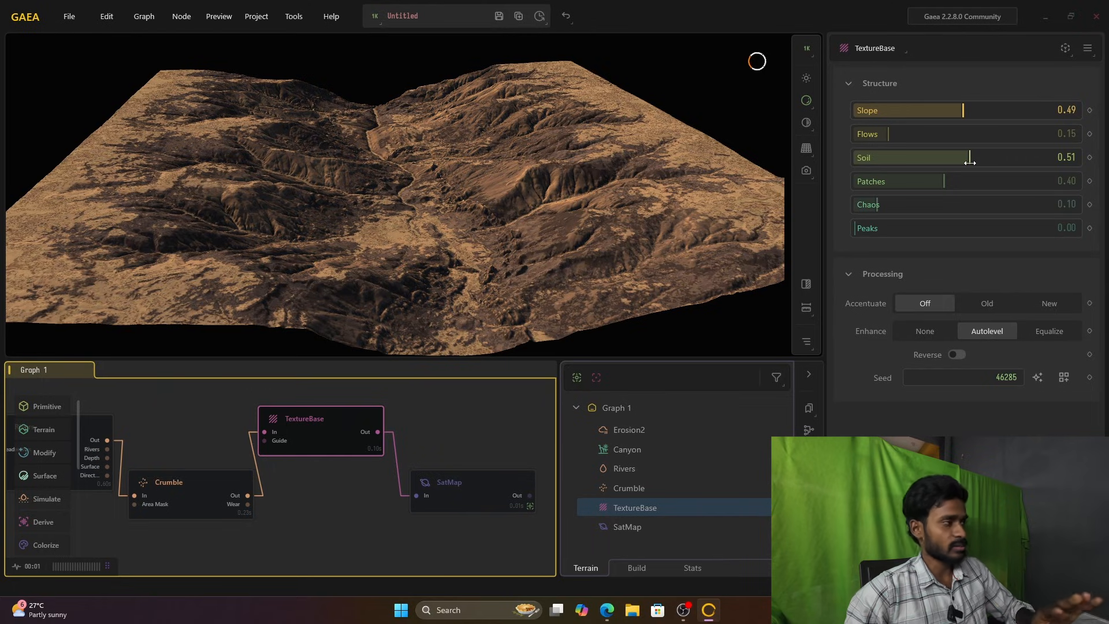
mouse_move(970, 160)
left_mouse_down()
mouse_move(992, 166)
mouse_move(982, 157)
left_mouse_up()
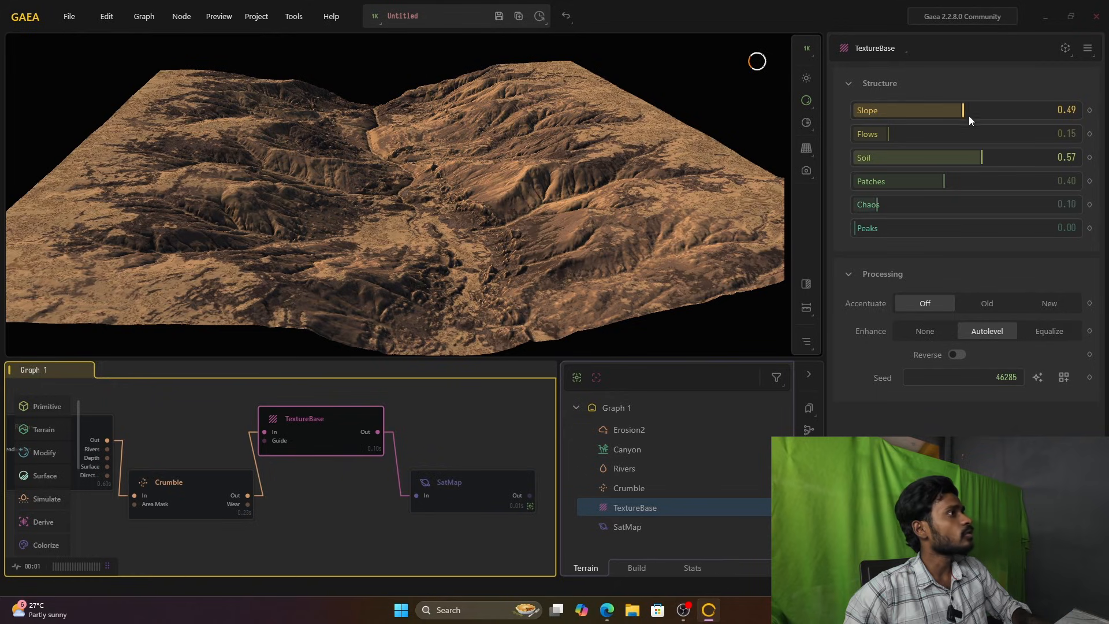
left_click_drag(960, 112, 986, 110)
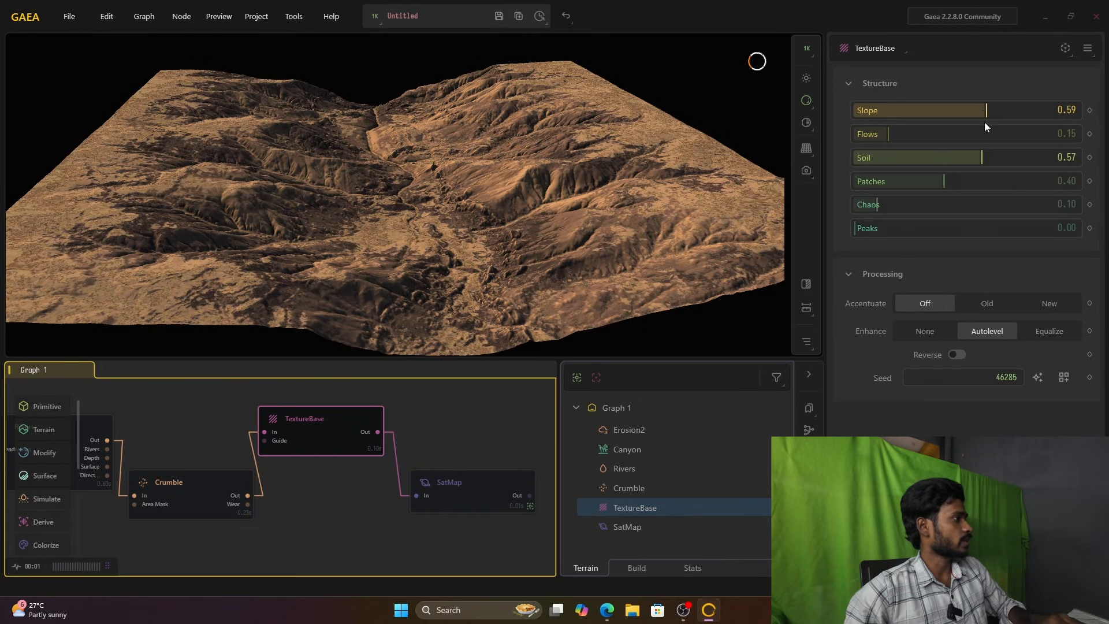
Step: Move the SatMap level with TextureBase and add a second SatMap node below it
left_click(466, 505)
left_click_drag(466, 505, 465, 429)
right_click(442, 486)
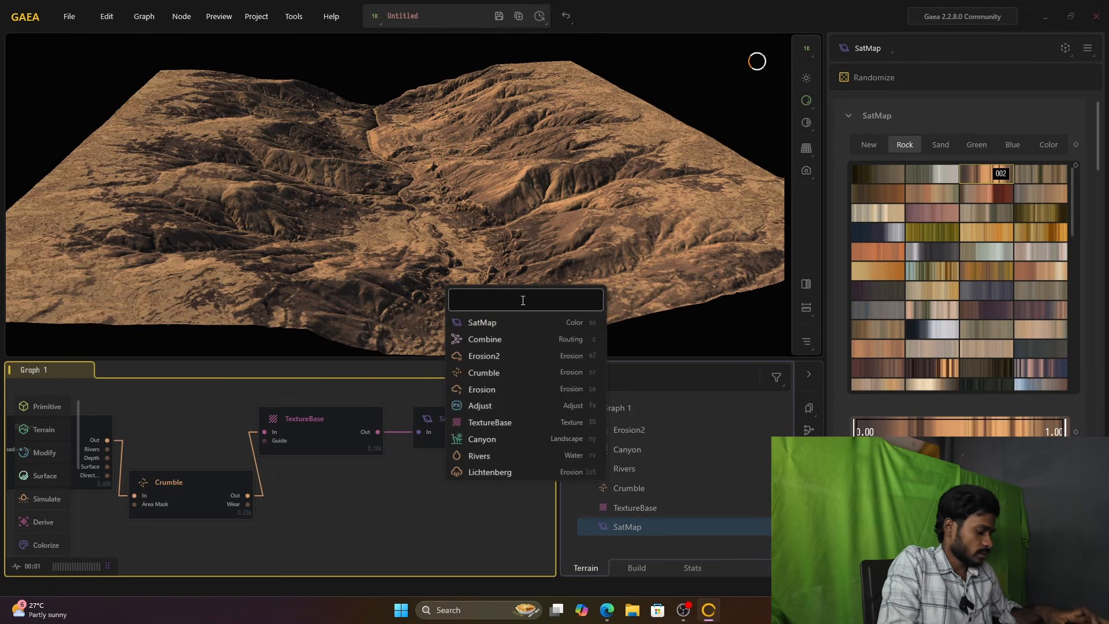
type("satma")
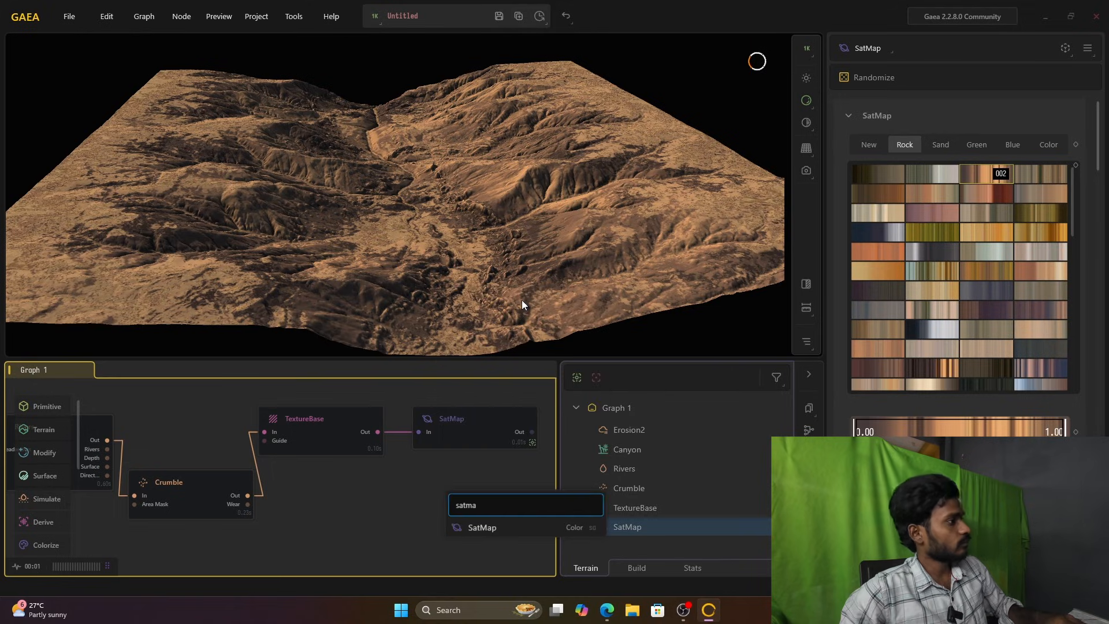
left_click(500, 523)
left_click_drag(465, 508, 438, 530)
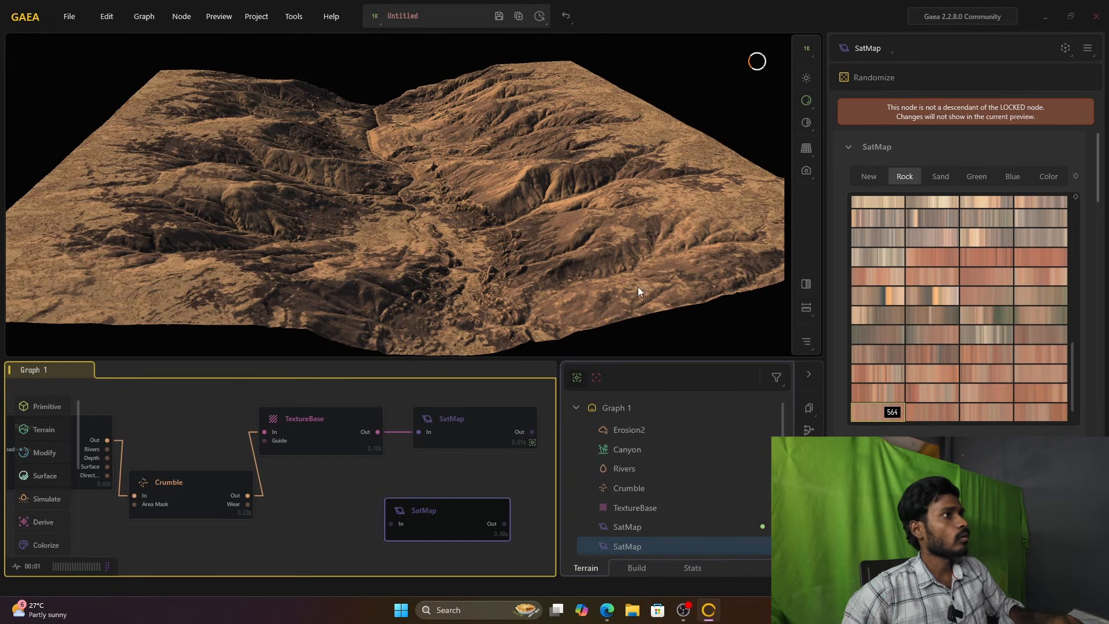
Step: Switch the second SatMap to the Blue gradient category and remove the preview lock from the first SatMap
left_click(1012, 177)
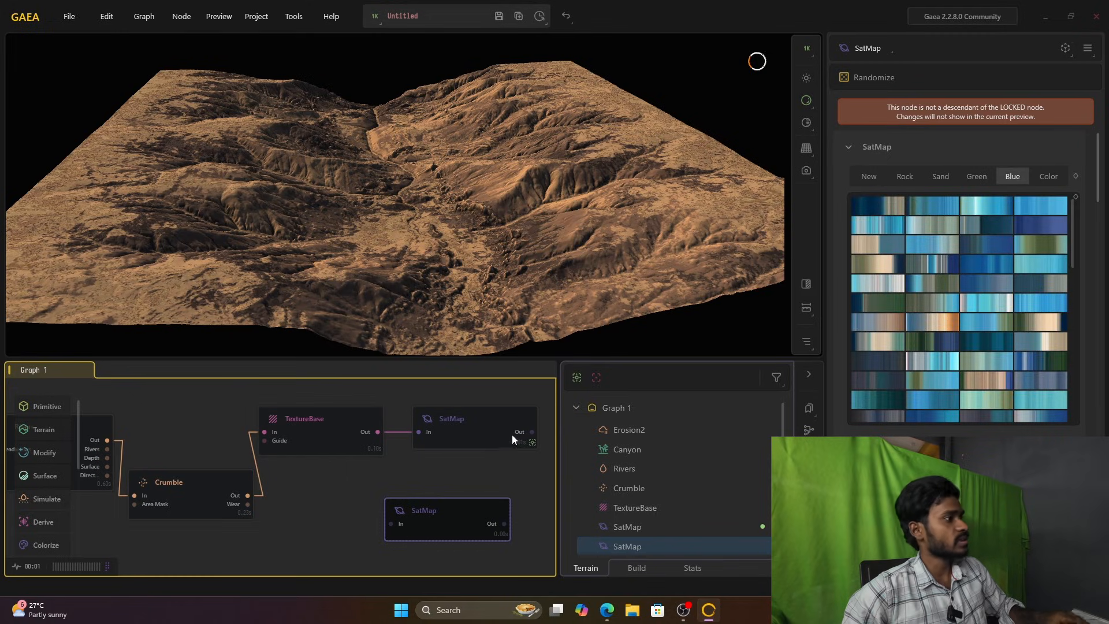
left_click(508, 437)
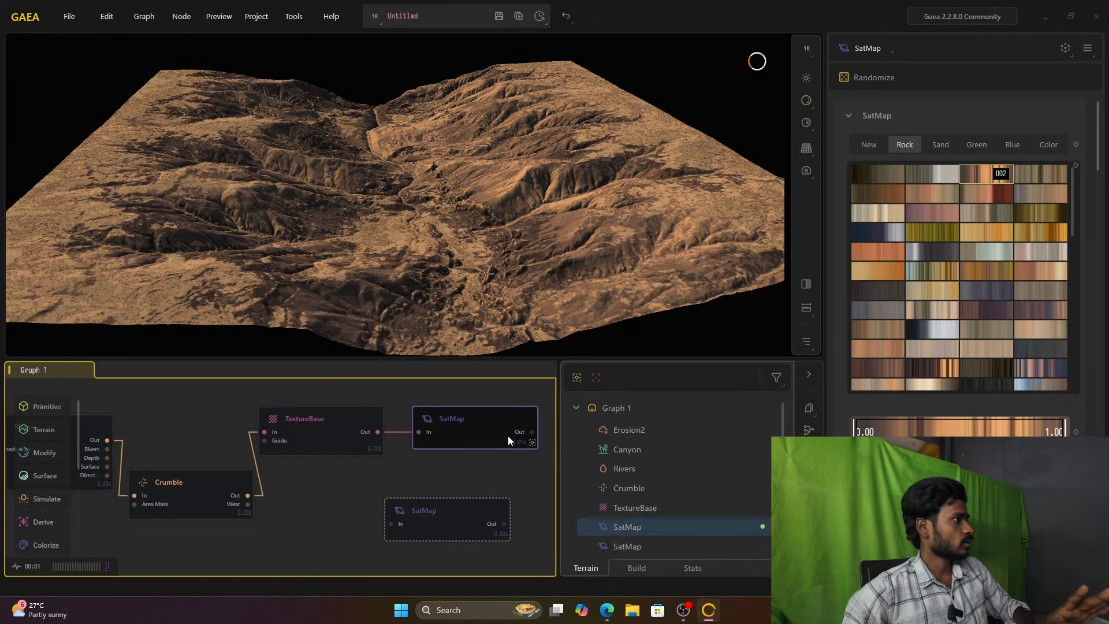
right_click(505, 437)
left_click(543, 263)
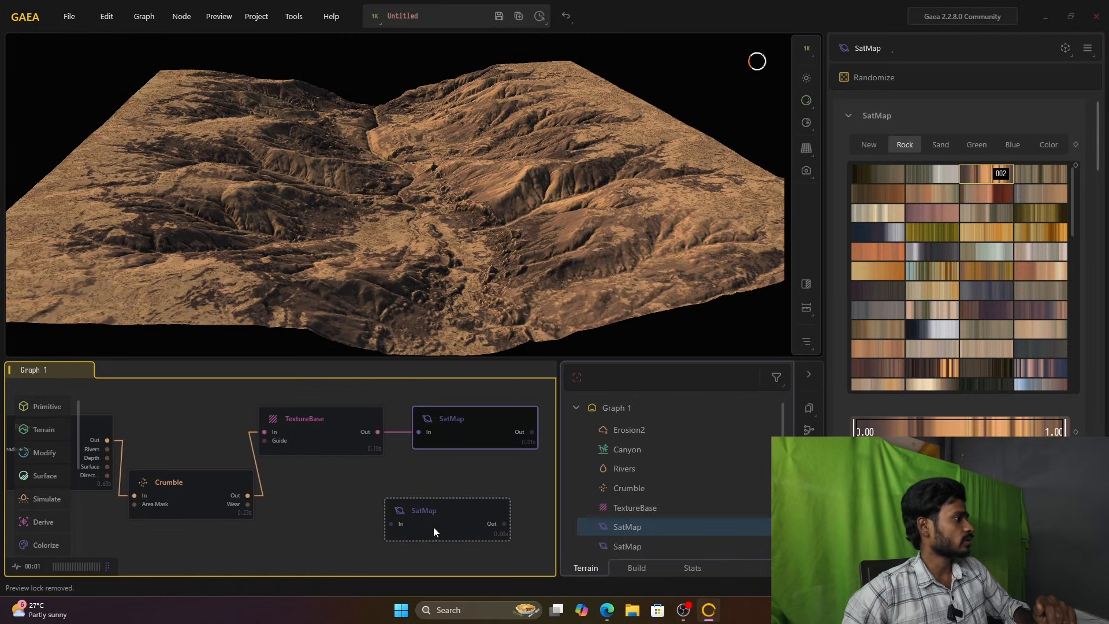
Step: Choose blue gradient 003 for the second SatMap, aligned below the first one, and connect TextureBase's output to its input
left_click_drag(433, 532, 435, 510)
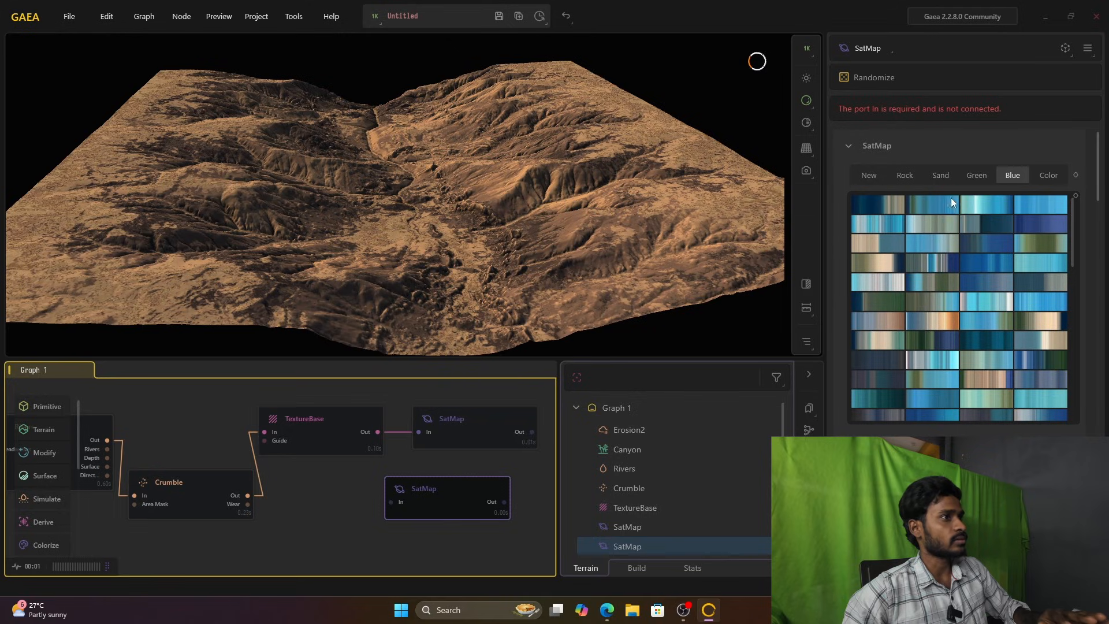
left_click(1044, 207)
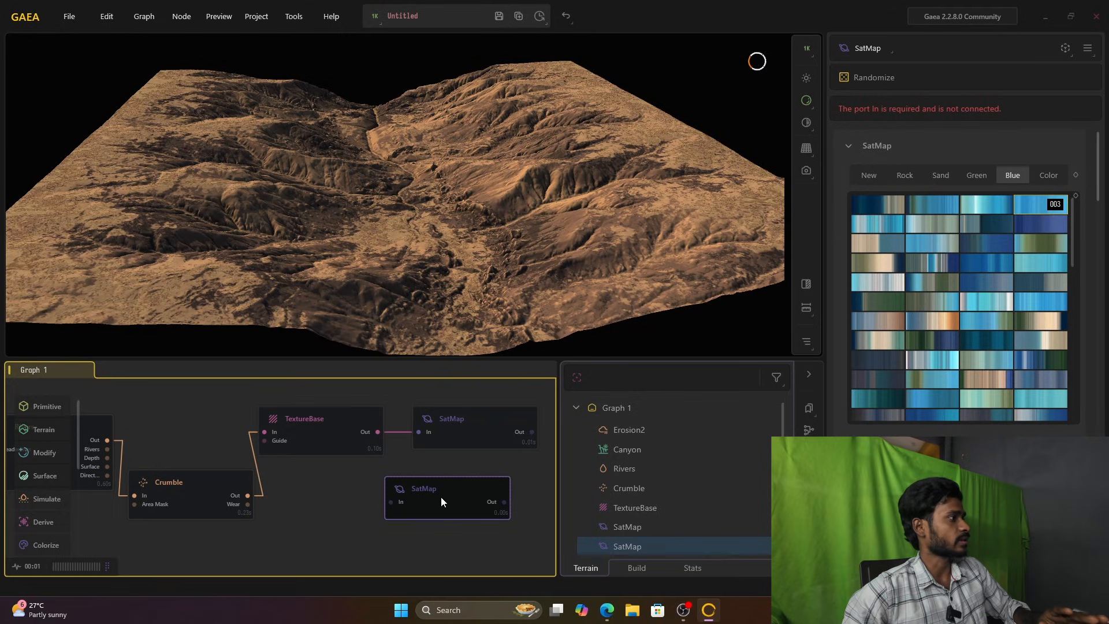
left_click_drag(443, 497, 457, 499)
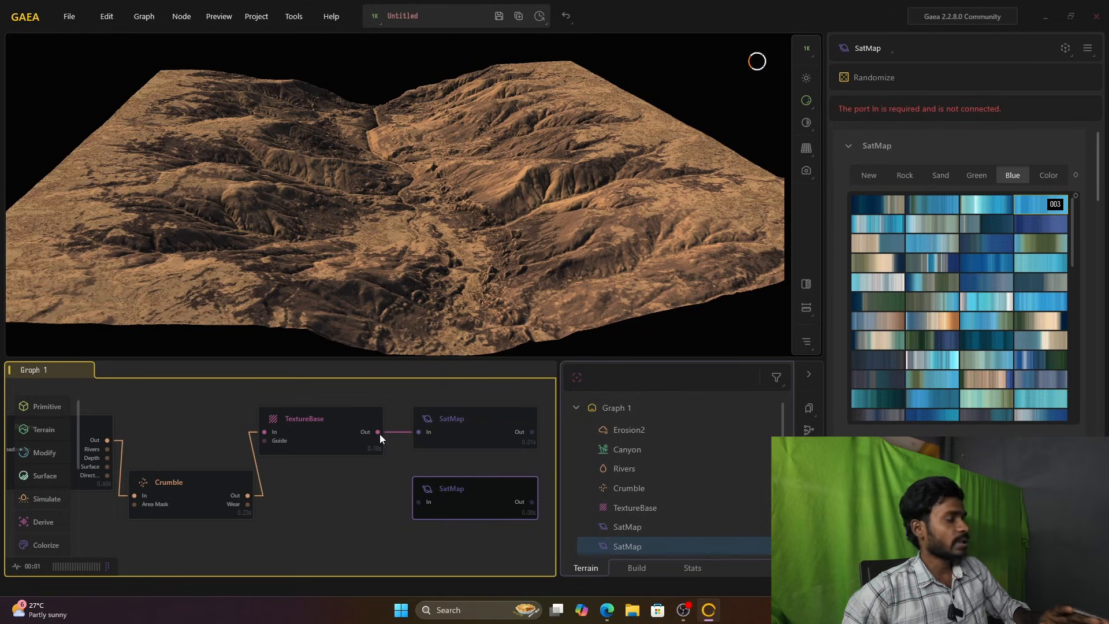
left_click_drag(378, 432, 418, 506)
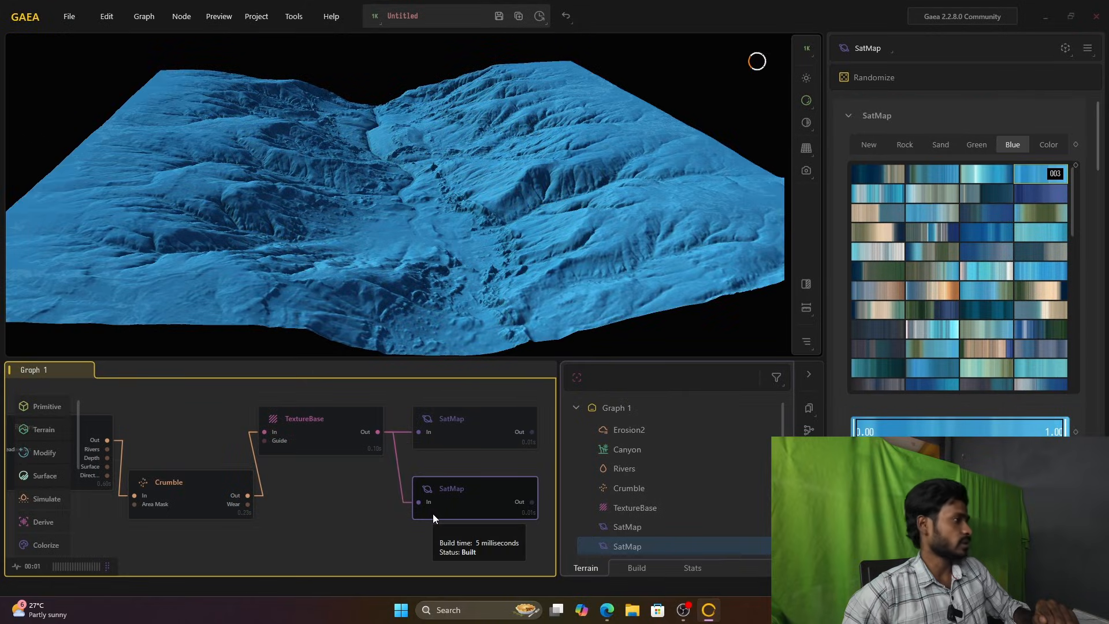
Step: Shift TextureBase and both SatMap nodes back toward Crumble, keeping the two SatMaps stacked
mouse_move(464, 501)
left_mouse_down()
mouse_move(445, 519)
mouse_move(466, 518)
left_mouse_up()
left_click_drag(340, 434, 306, 433)
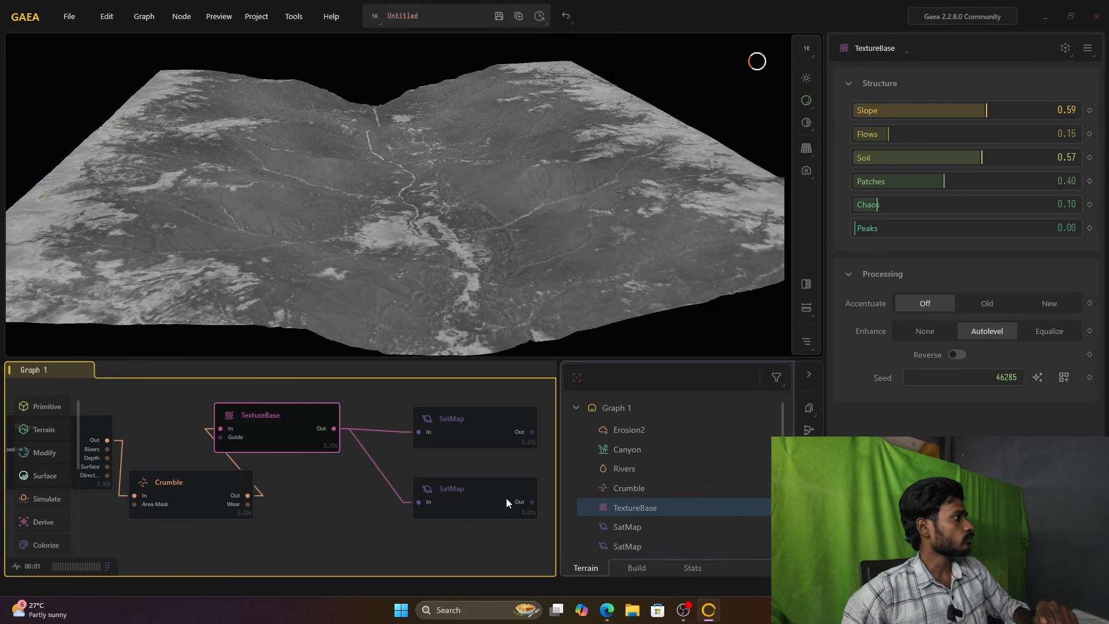
left_click(448, 490)
left_click_drag(448, 490, 410, 491)
left_click_drag(448, 429, 410, 428)
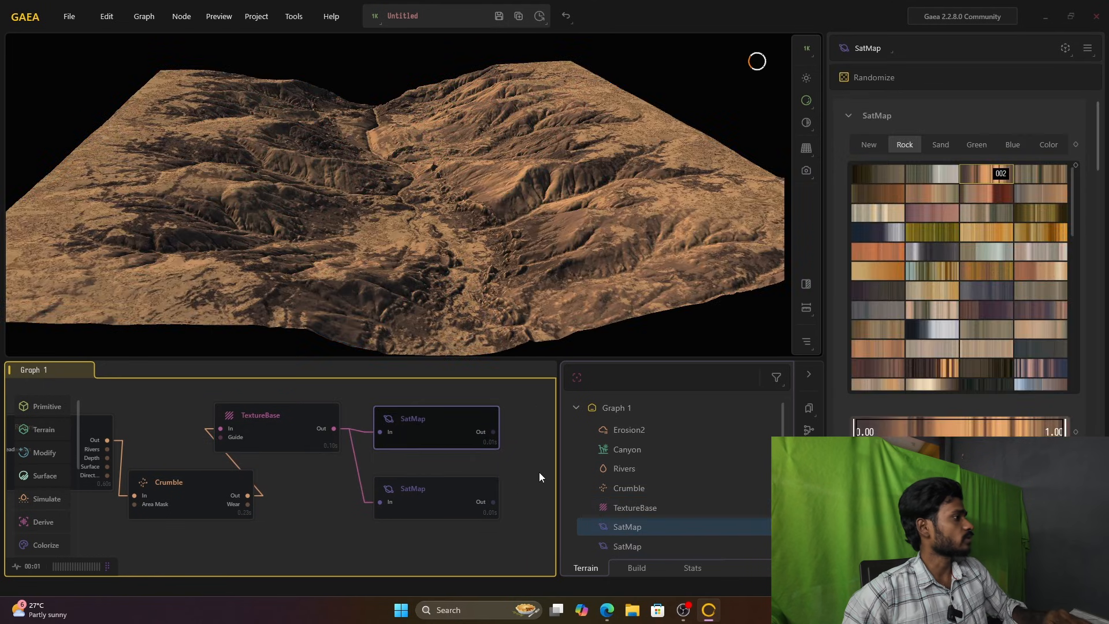
Step: Join the outputs of both SatMap nodes to create a Combine node that blends them
scroll(445, 506, "down", 3)
middle_click_drag(497, 477, 375, 477)
scroll(342, 476, "up", 5)
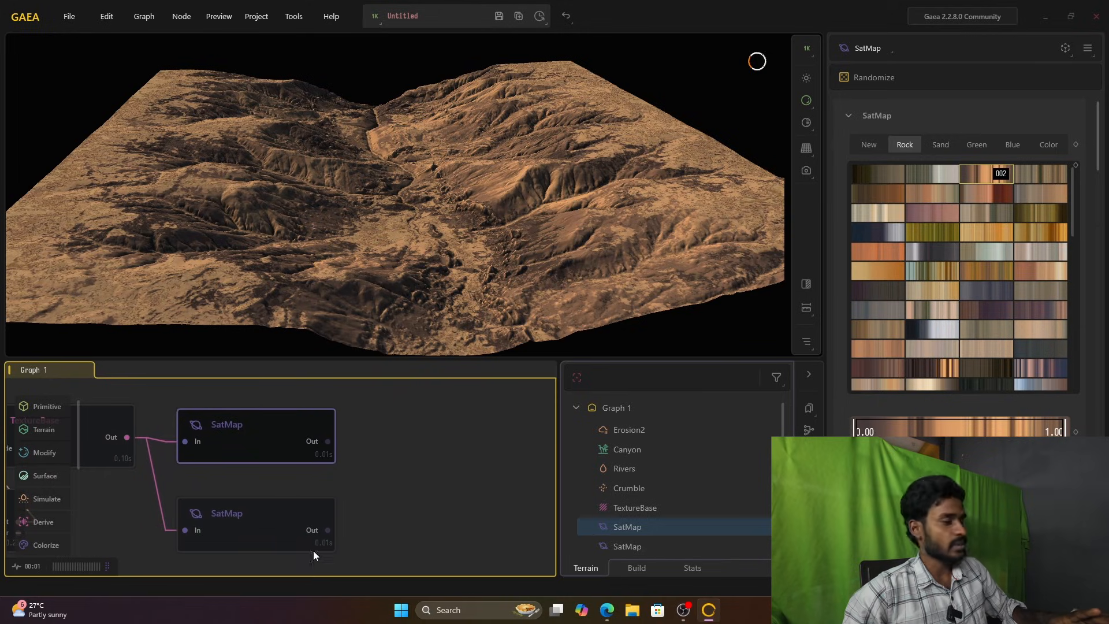
left_click_drag(327, 442, 327, 531)
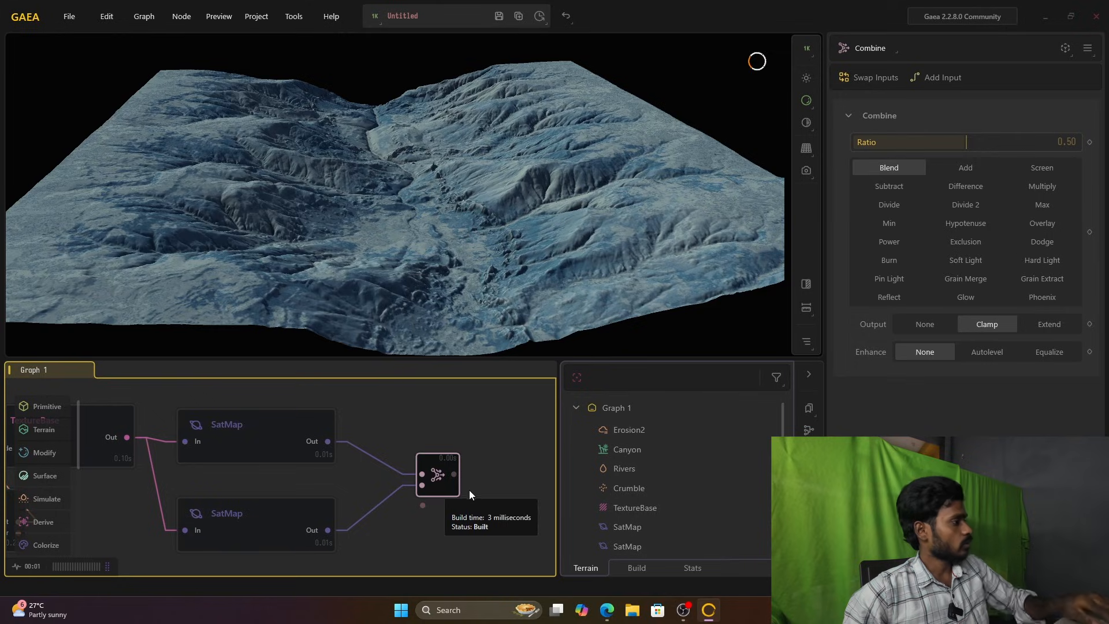
Step: Move the Rivers node higher in the graph, above the level of Erosion2 and Crumble
scroll(471, 490, "down", 1)
scroll(440, 468, "up", 1)
middle_click_drag(416, 430, 483, 443)
scroll(478, 443, "down", 1)
middle_click_drag(355, 440, 523, 461)
middle_click_drag(321, 440, 440, 432)
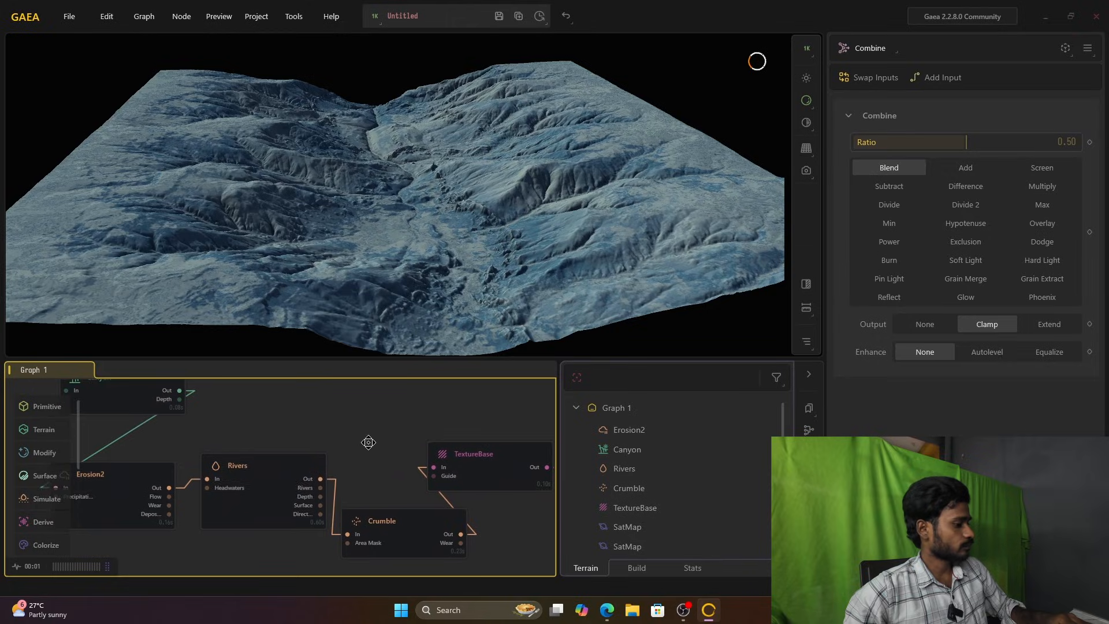
middle_click_drag(369, 443, 390, 444)
left_click_drag(294, 481, 274, 441)
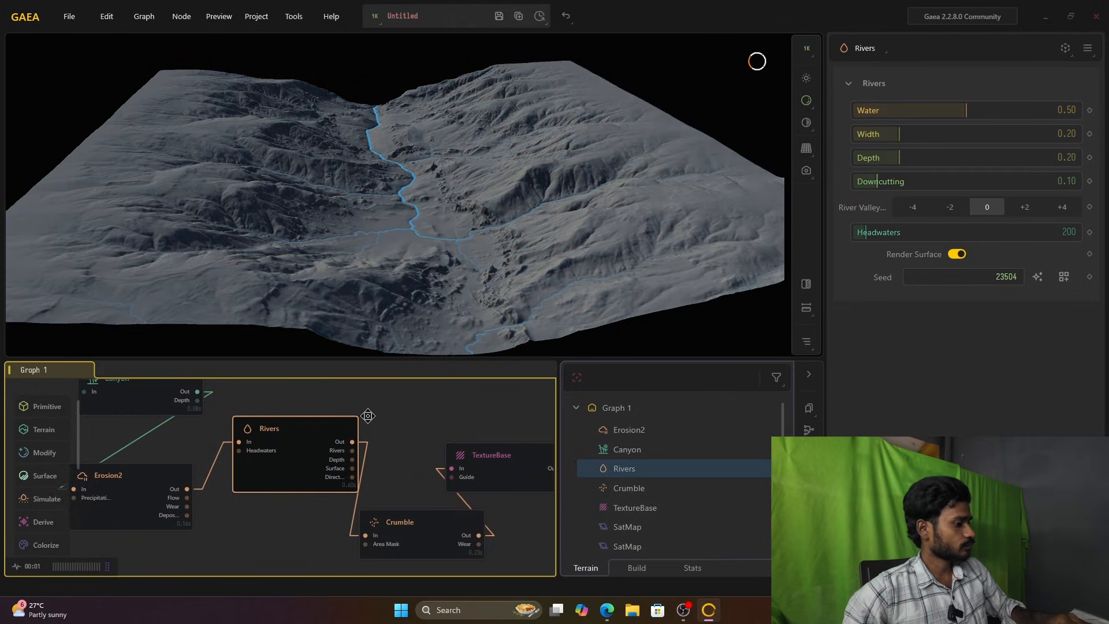
middle_click_drag(369, 416, 334, 451)
left_click_drag(273, 476, 263, 446)
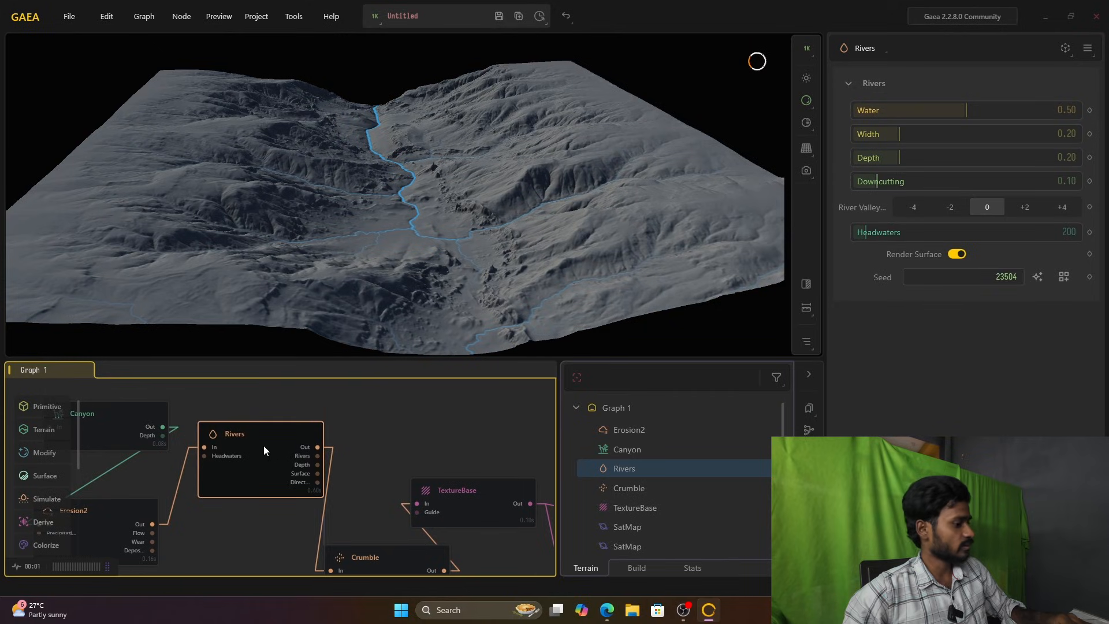
right_click(402, 420)
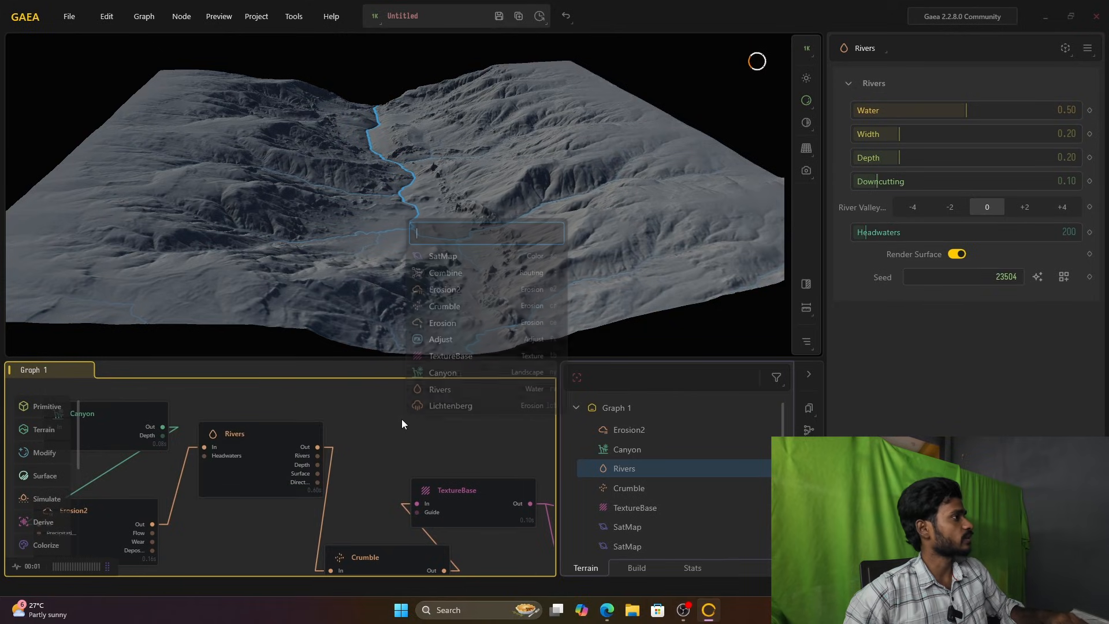
left_click(477, 238)
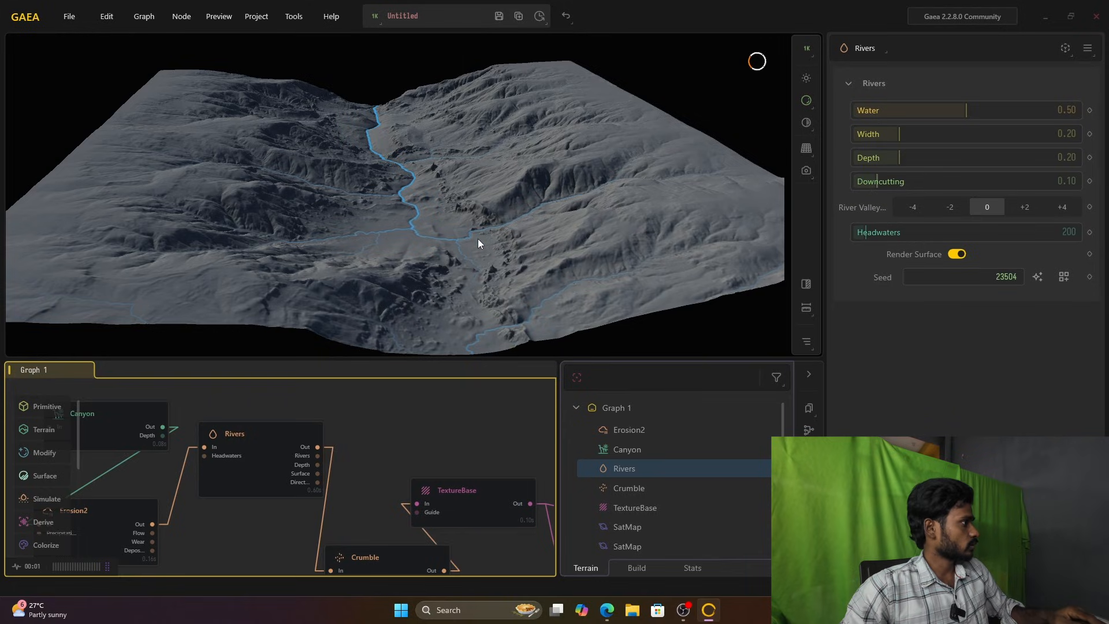
left_click(279, 439)
right_click(380, 418)
left_click(291, 452)
Step: Add an Adjust node and place it beside the Rivers node, above TextureBase
right_click(365, 421)
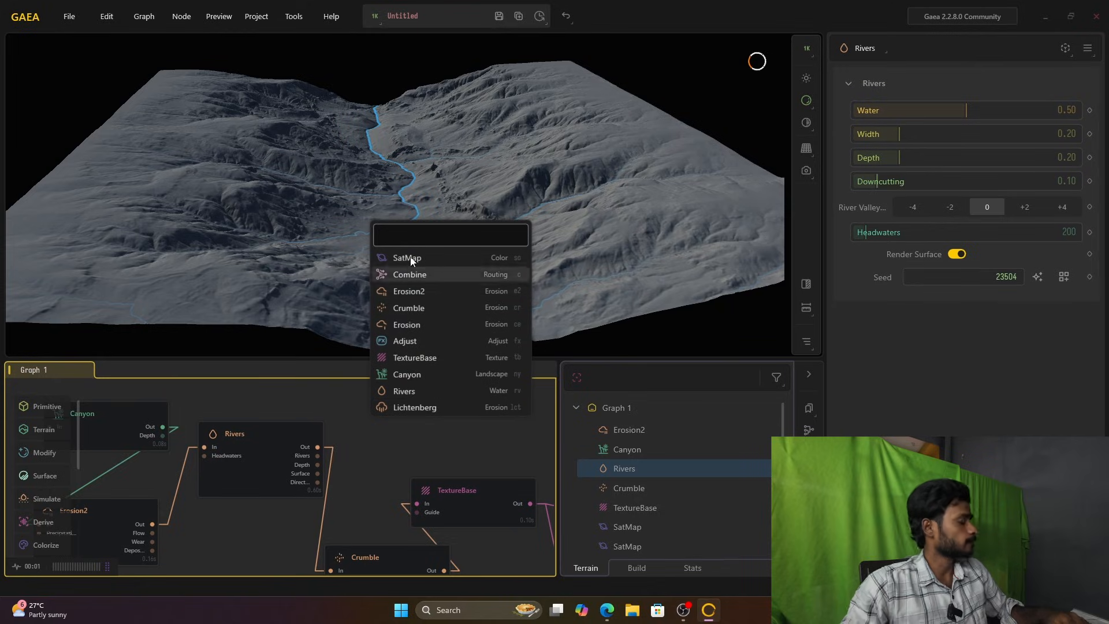
type("f")
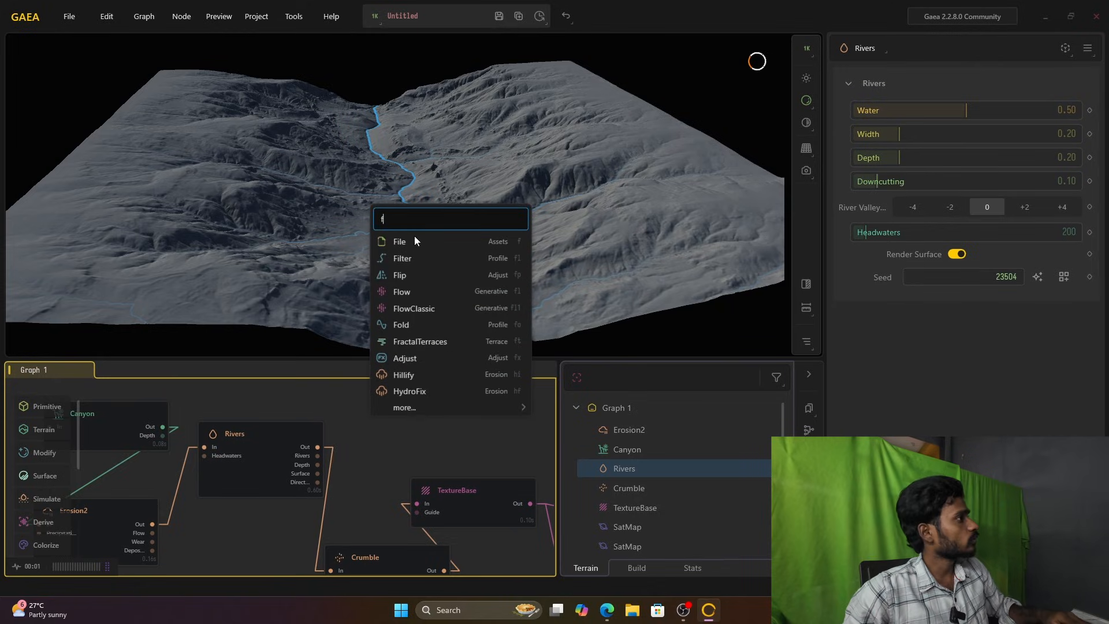
type("x")
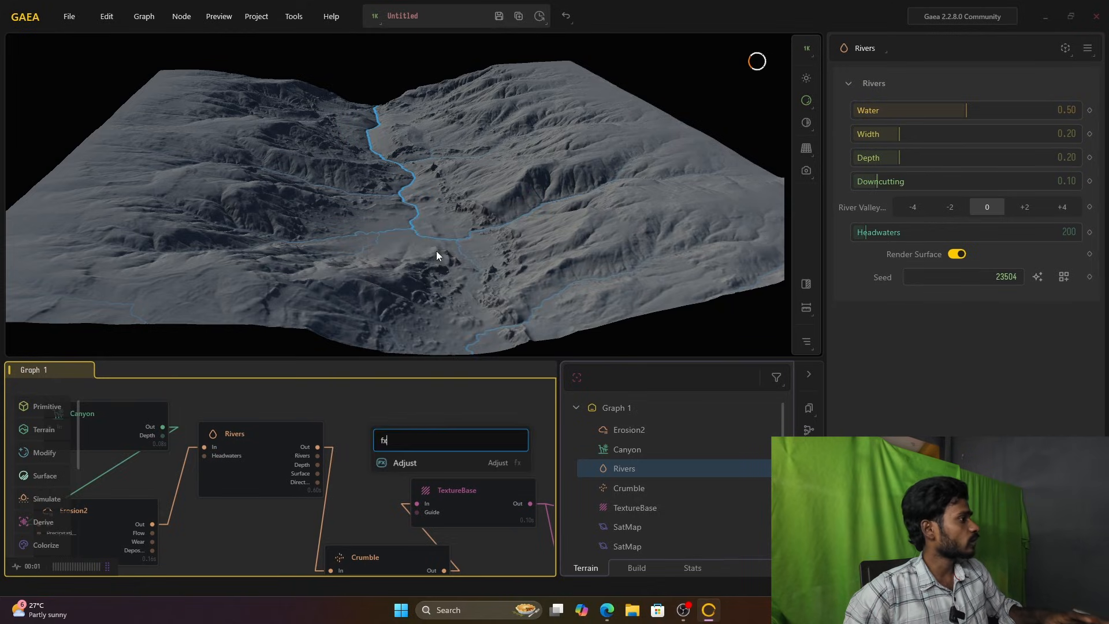
left_click(424, 463)
left_click_drag(380, 441, 380, 434)
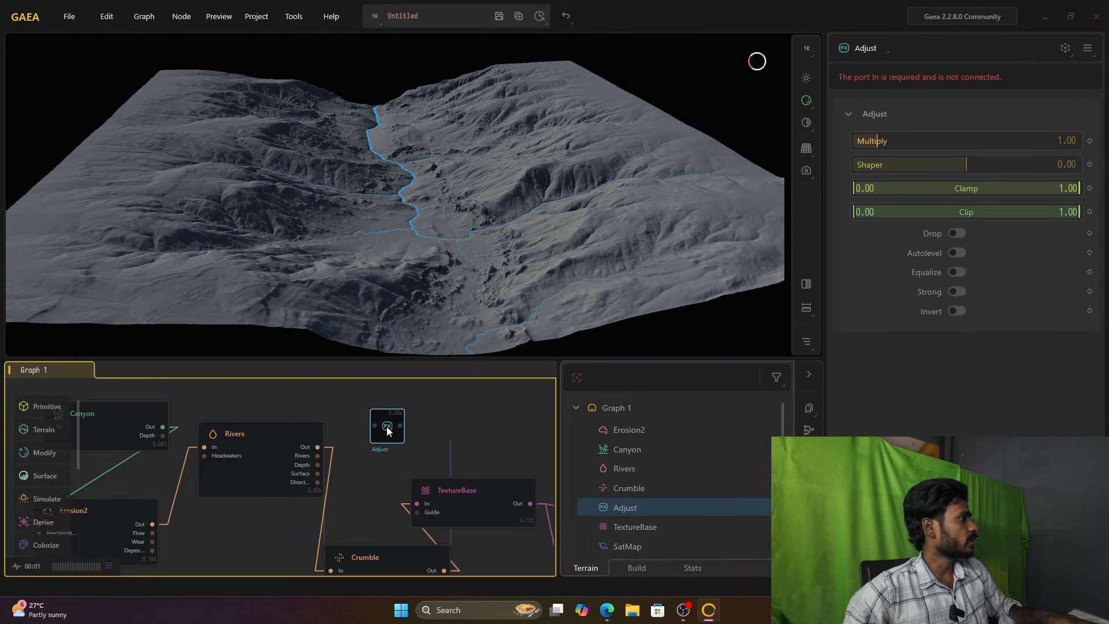
Step: Connect the Depth output of Rivers to the input of the Adjust node
left_click(290, 460)
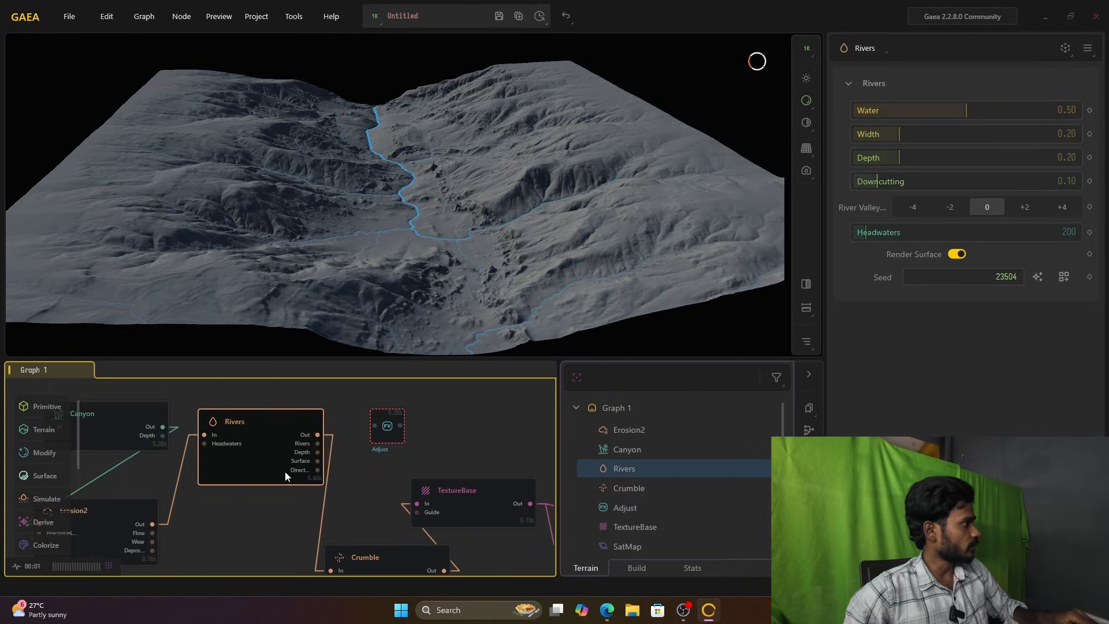
left_click_drag(358, 441, 372, 426)
left_click(372, 426)
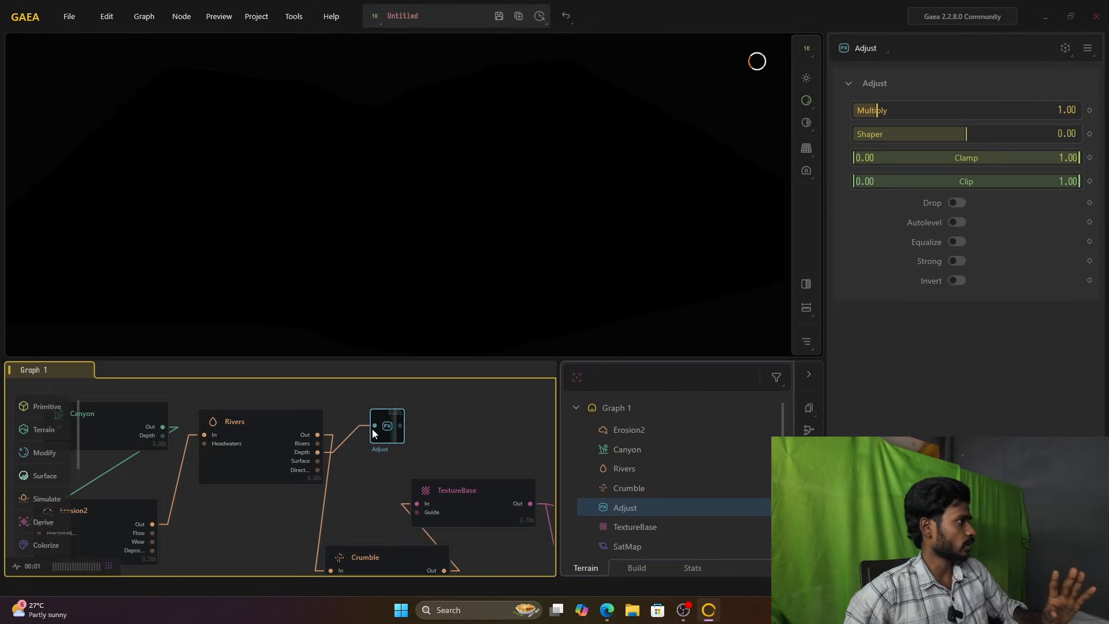
Step: Connect the Adjust node's output to the Mask input of the Combine node
scroll(390, 449, "down", 2)
middle_click_drag(426, 433, 275, 455)
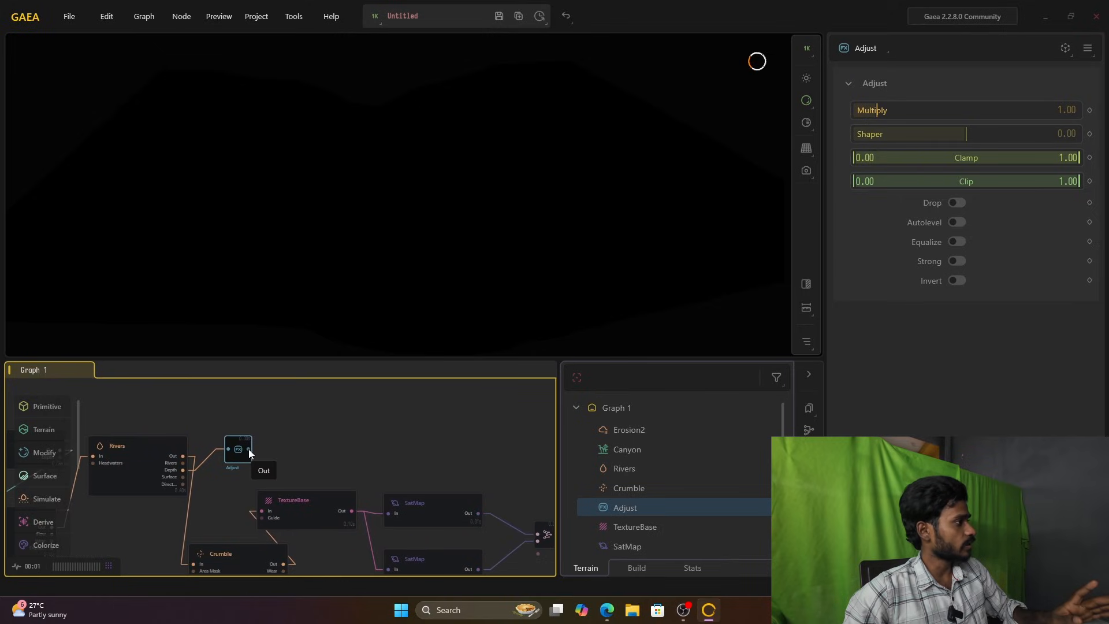
left_click_drag(248, 448, 538, 553)
middle_click_drag(498, 471, 428, 451)
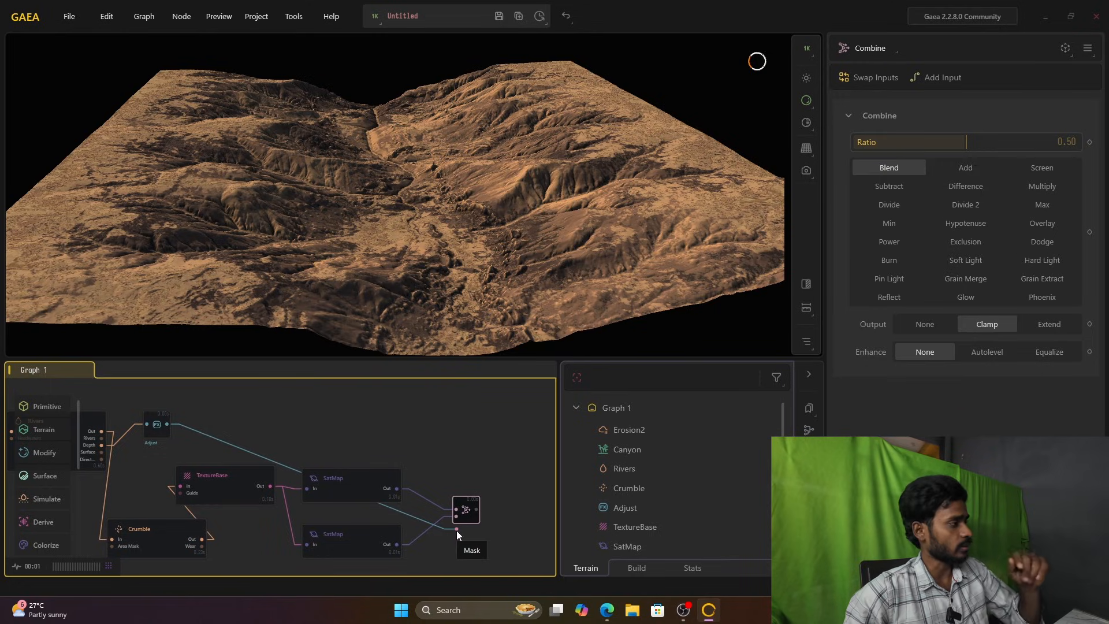
Step: Move the Adjust node slightly lower, level with the Depth output of Rivers
scroll(399, 473, "up", 2)
middle_click_drag(418, 474, 542, 462)
middle_click_drag(382, 422, 396, 471)
left_click_drag(229, 469, 231, 490)
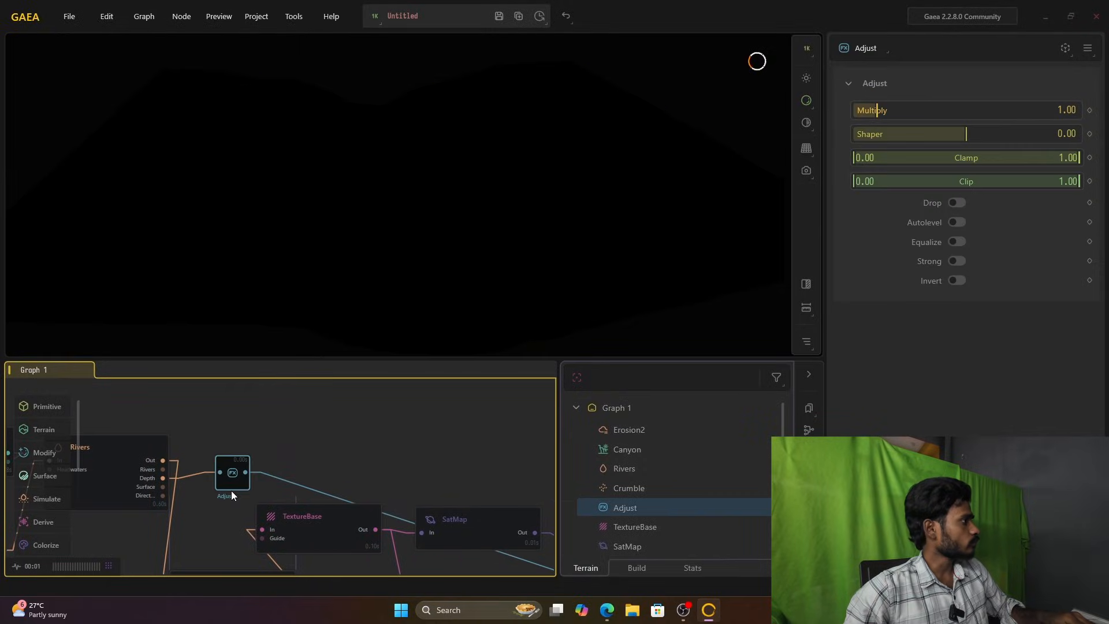
Step: Add a Height node above the Adjust node and feed it from the main Out of Rivers
double_click(264, 411)
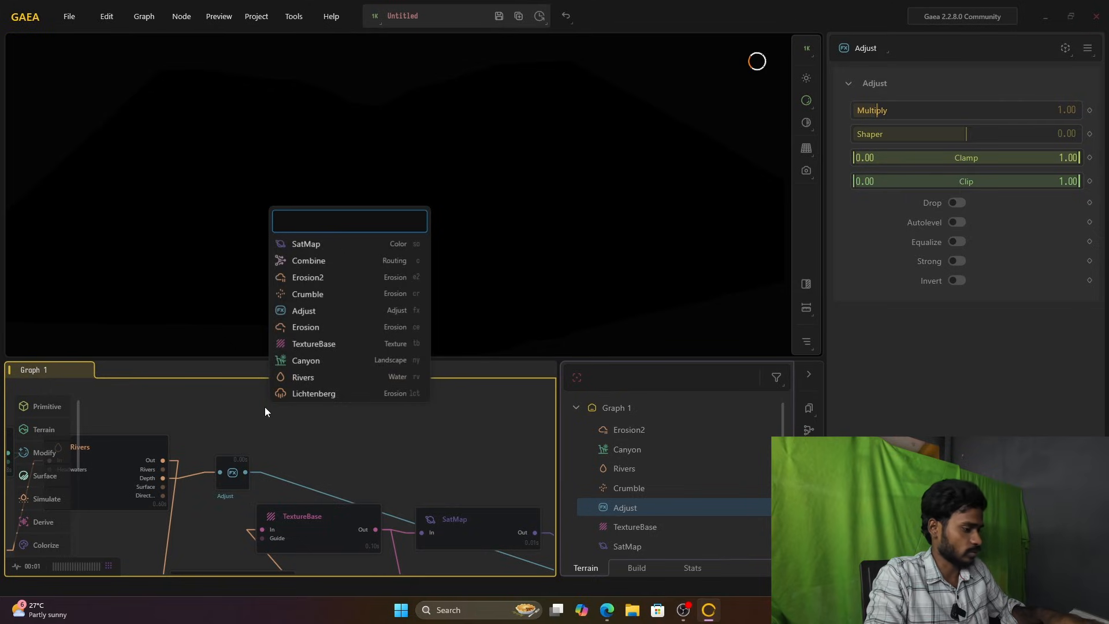
type("he")
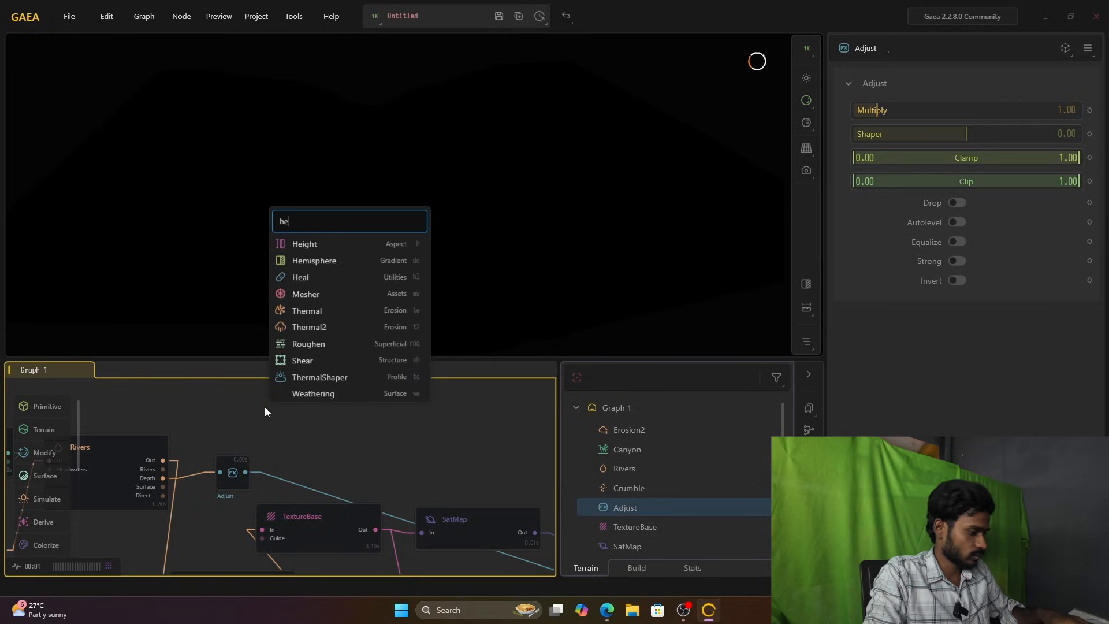
type("r")
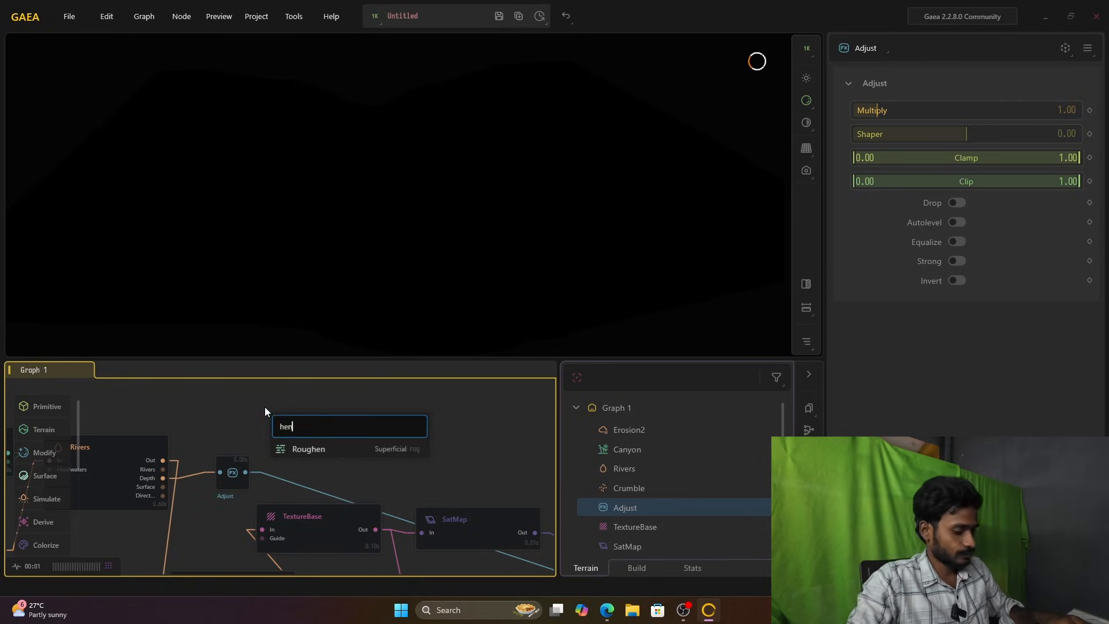
key("BackSpace")
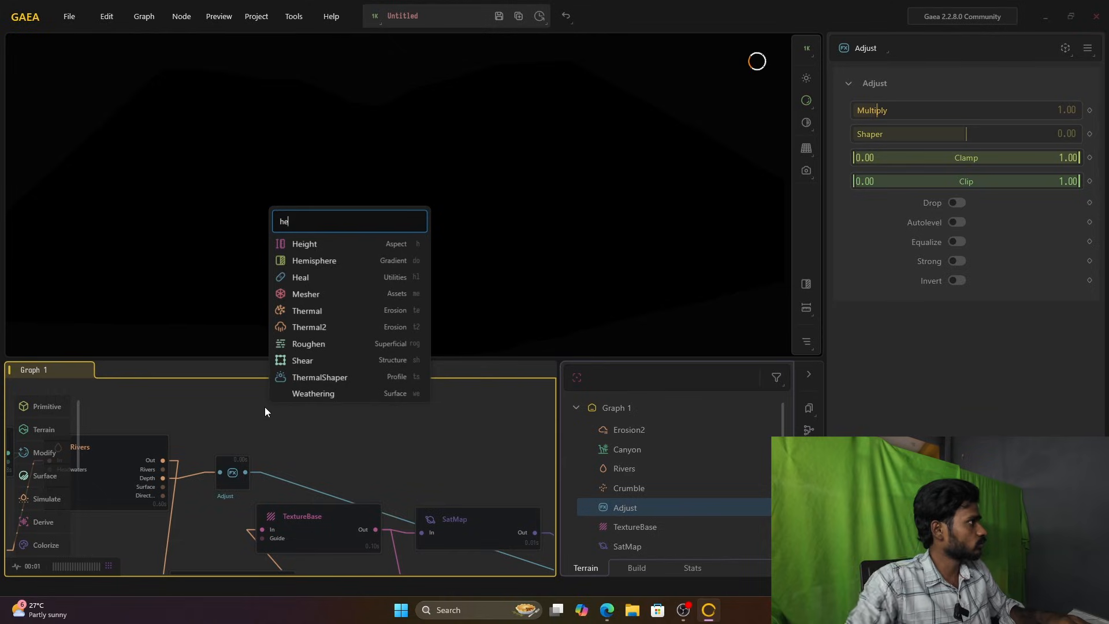
type("ig")
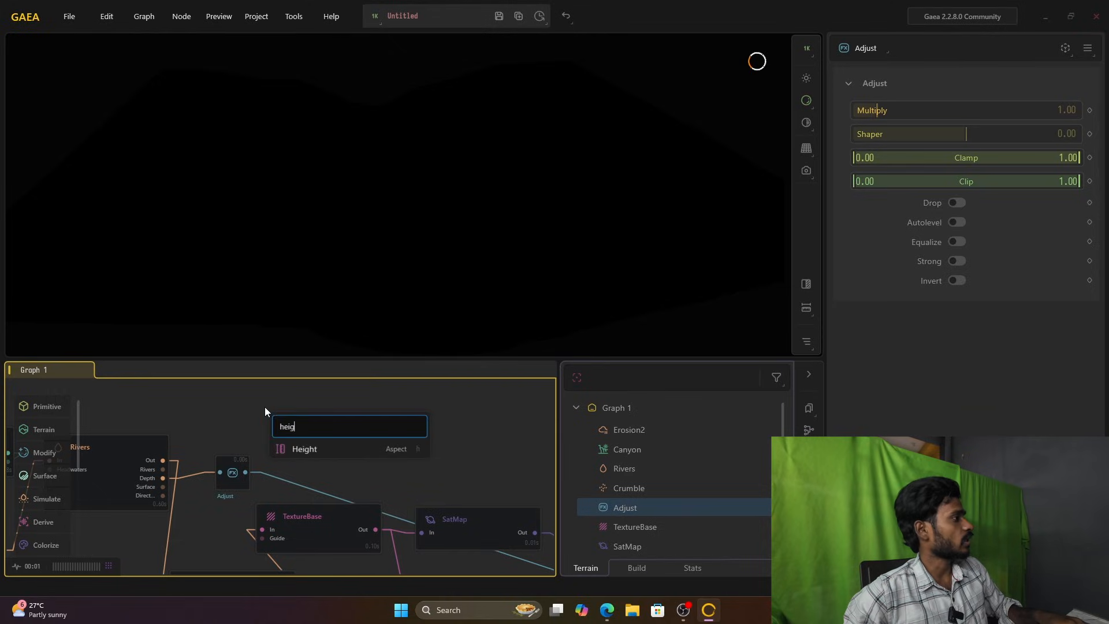
left_click(314, 445)
left_click_drag(315, 420, 265, 403)
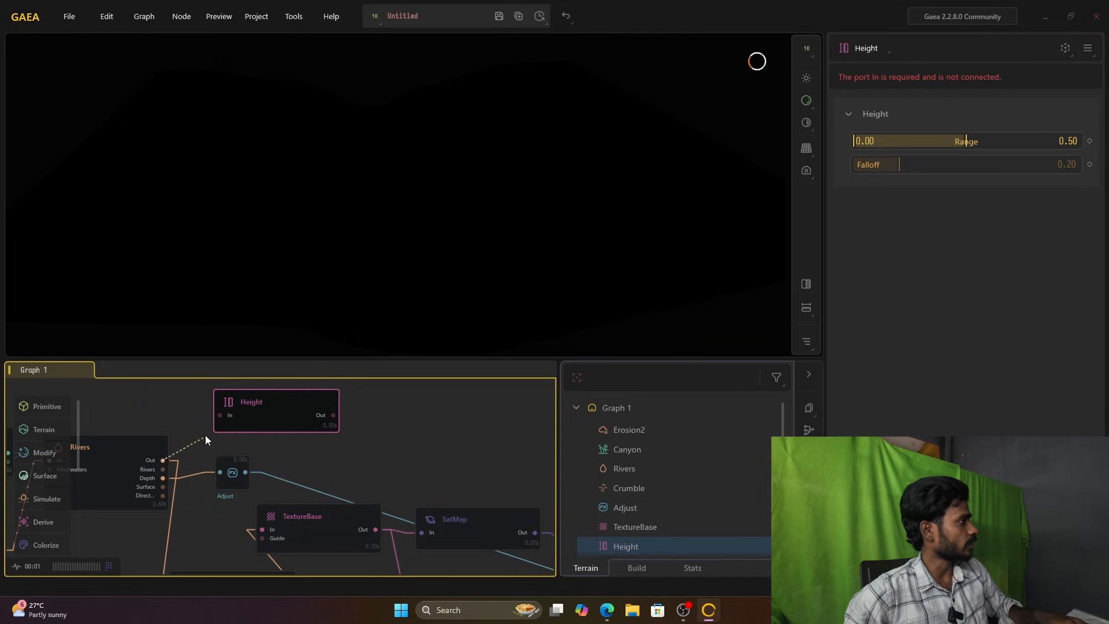
left_click_drag(216, 420, 219, 420)
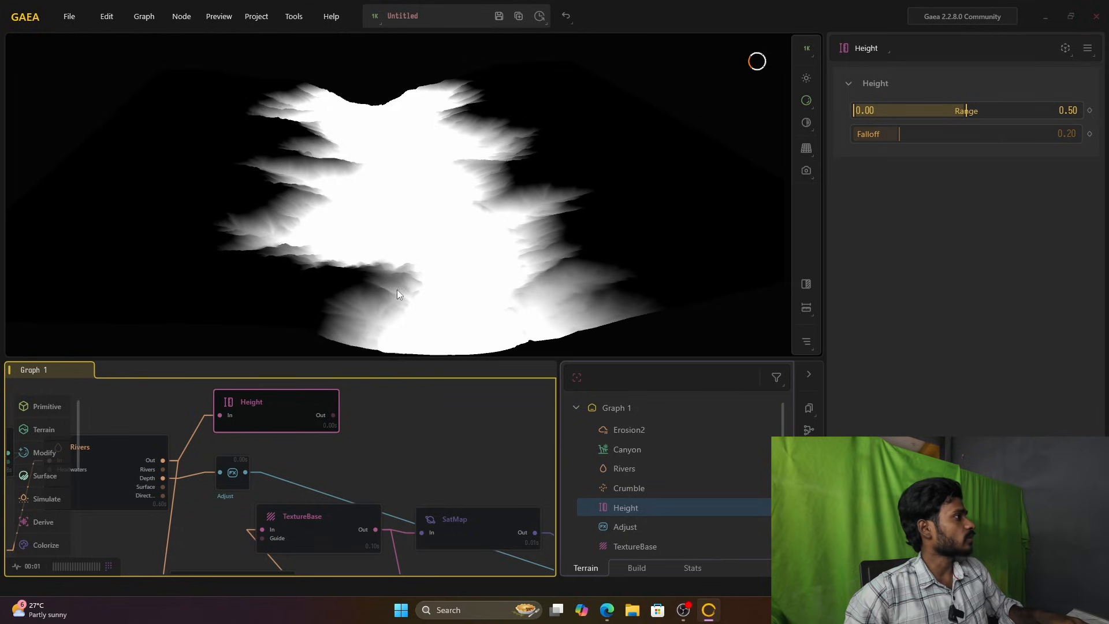
Step: Shift the Adjust node to the right and blend the Height and Adjust outputs in a new Combine node
scroll(380, 272, "down", 5)
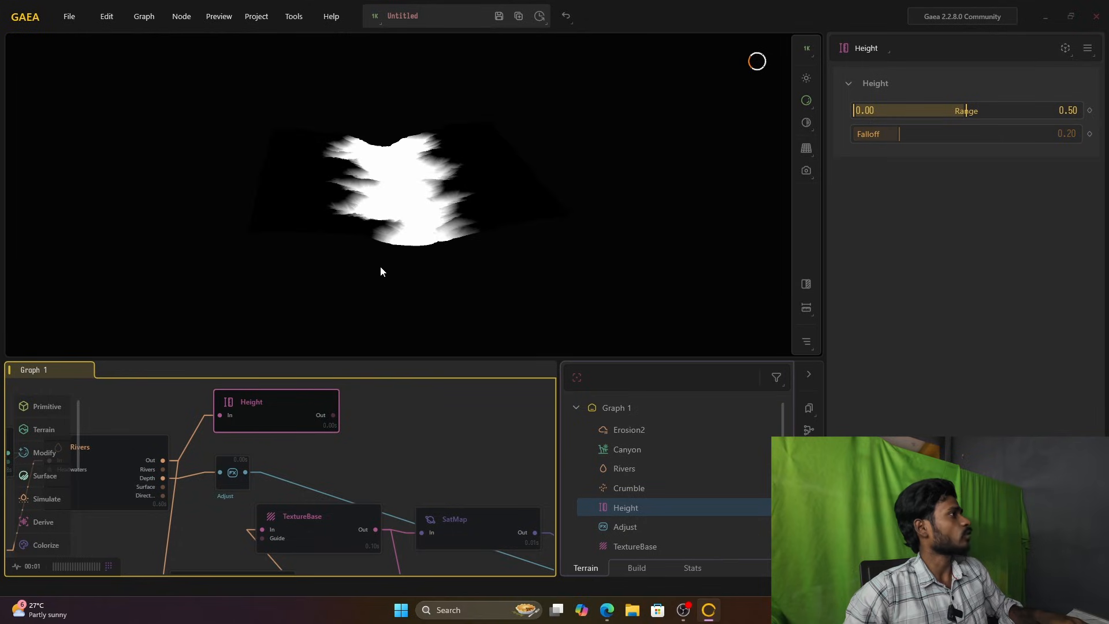
scroll(471, 181, "up", 5)
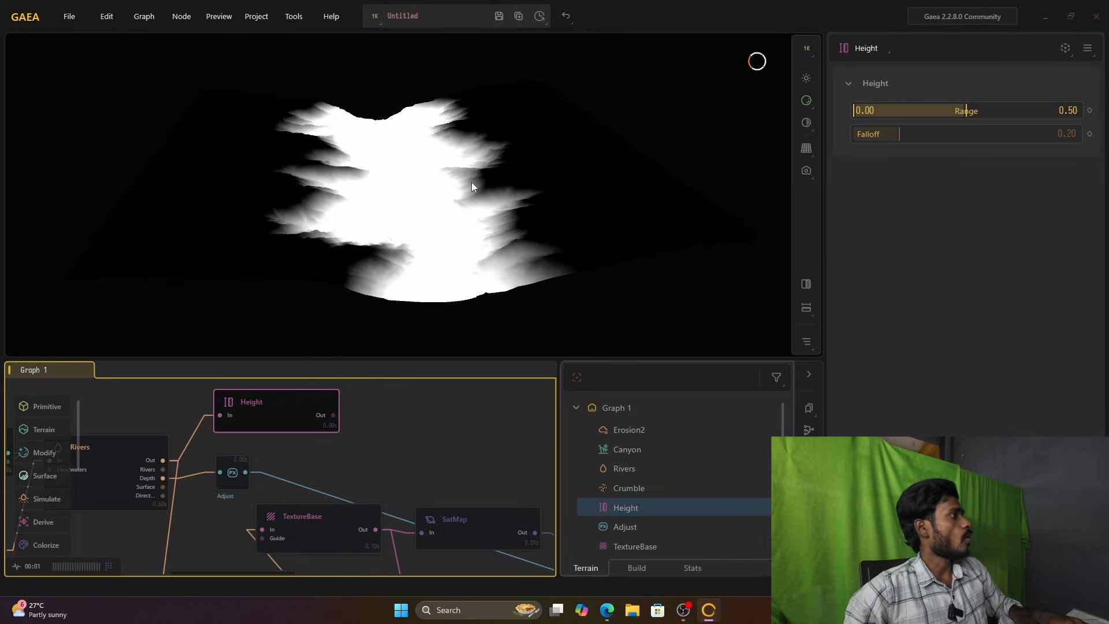
left_click_drag(241, 465, 298, 462)
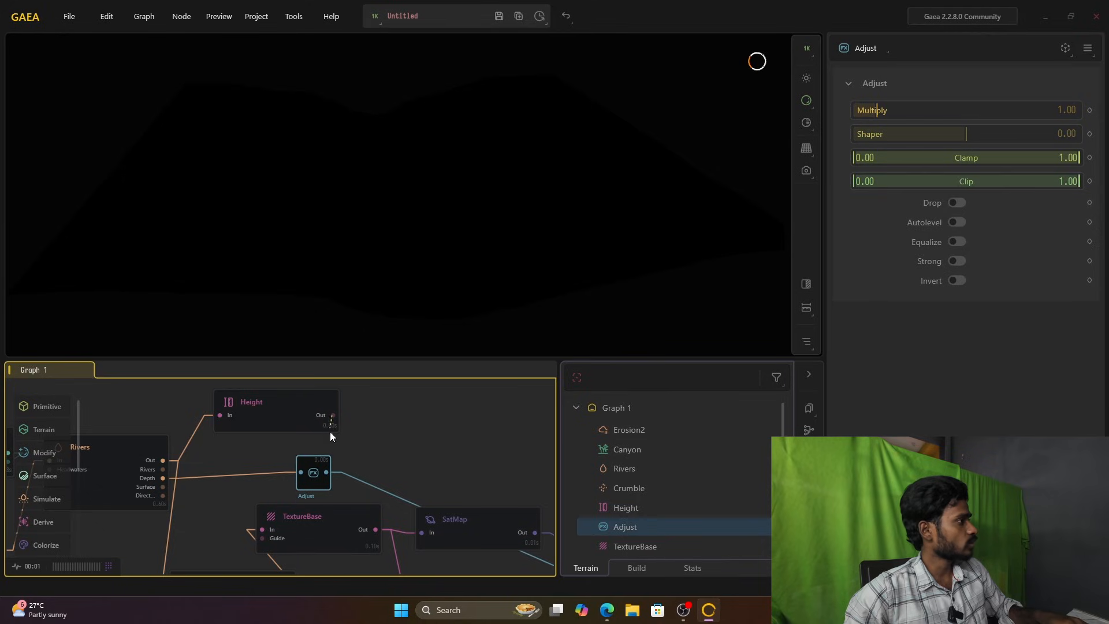
left_click_drag(327, 473, 327, 473)
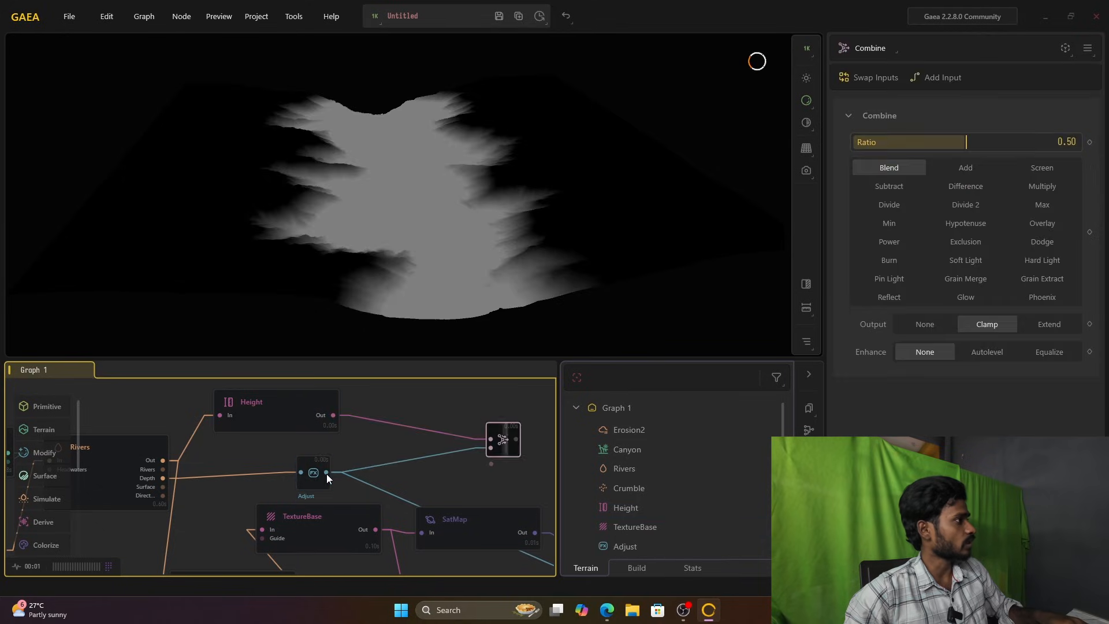
Step: Connect the new Combine node's output to the Mask input of the Combine node that blends the two SatMaps
middle_click_drag(378, 453, 251, 430)
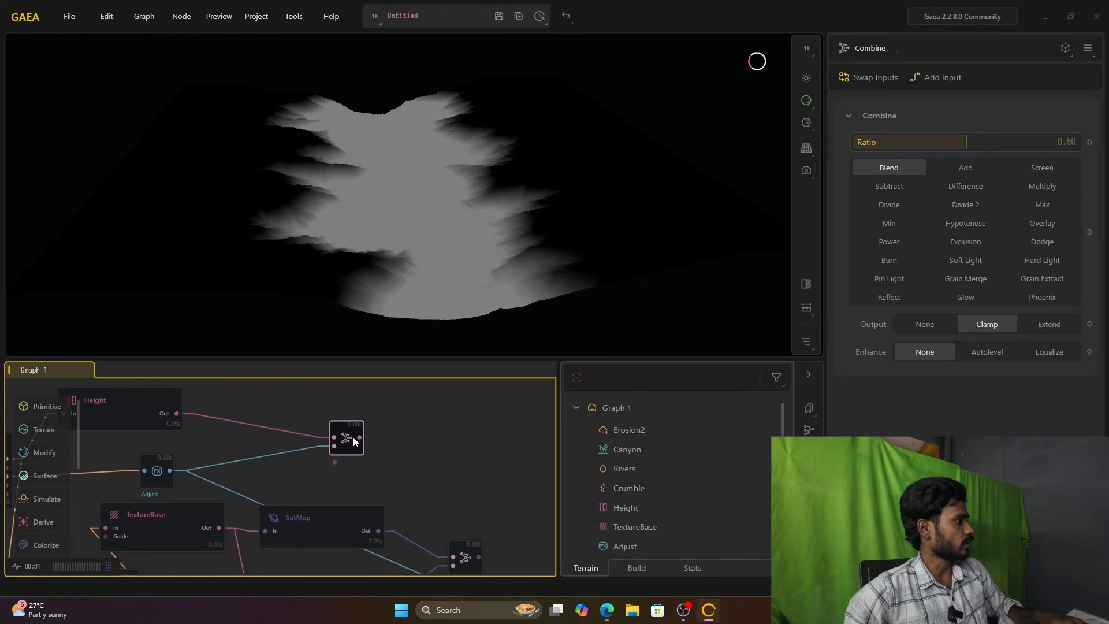
middle_click_drag(403, 462, 294, 410)
left_click_drag(295, 404, 308, 415)
left_click_drag(369, 532, 390, 549)
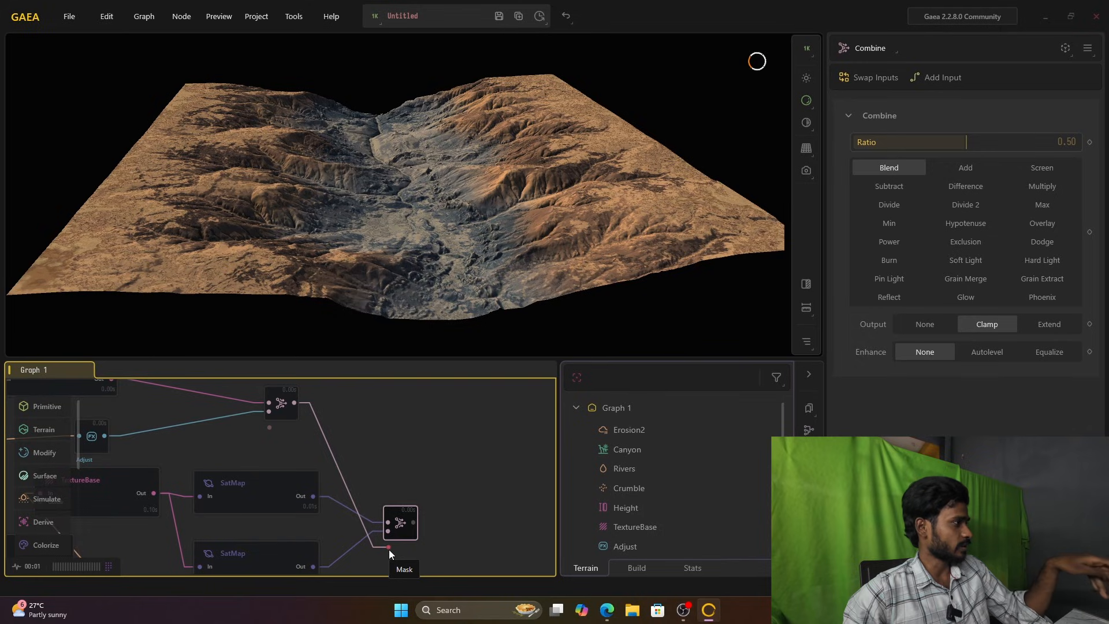
Step: Compare the Height mask with the colored result and lock the preview on the Combine node that blends the SatMaps
middle_click_drag(388, 471, 502, 394)
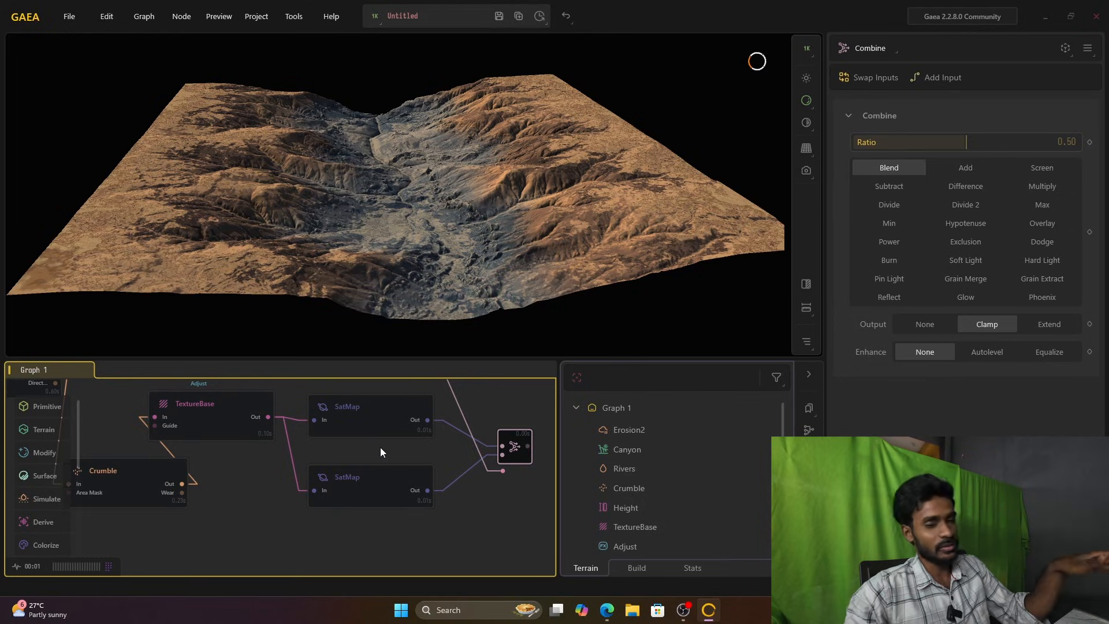
scroll(380, 448, "up", 1)
middle_click_drag(380, 447, 438, 486)
scroll(381, 475, "down", 2)
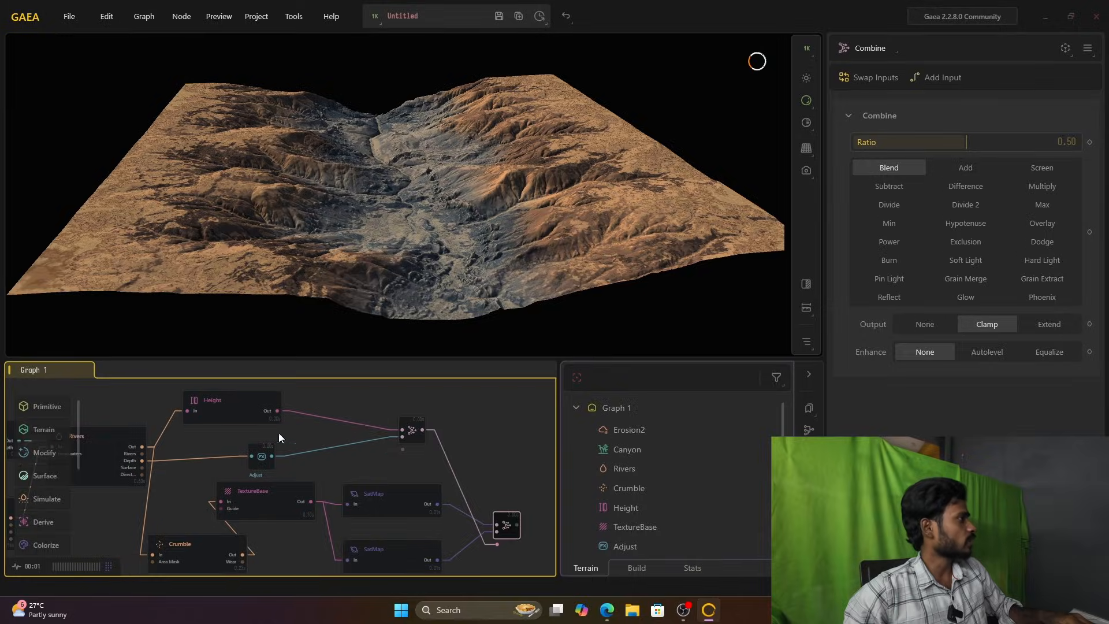
left_click(228, 408)
mouse_move(228, 409)
middle_mouse_down()
mouse_move(272, 410)
mouse_move(209, 405)
middle_mouse_up()
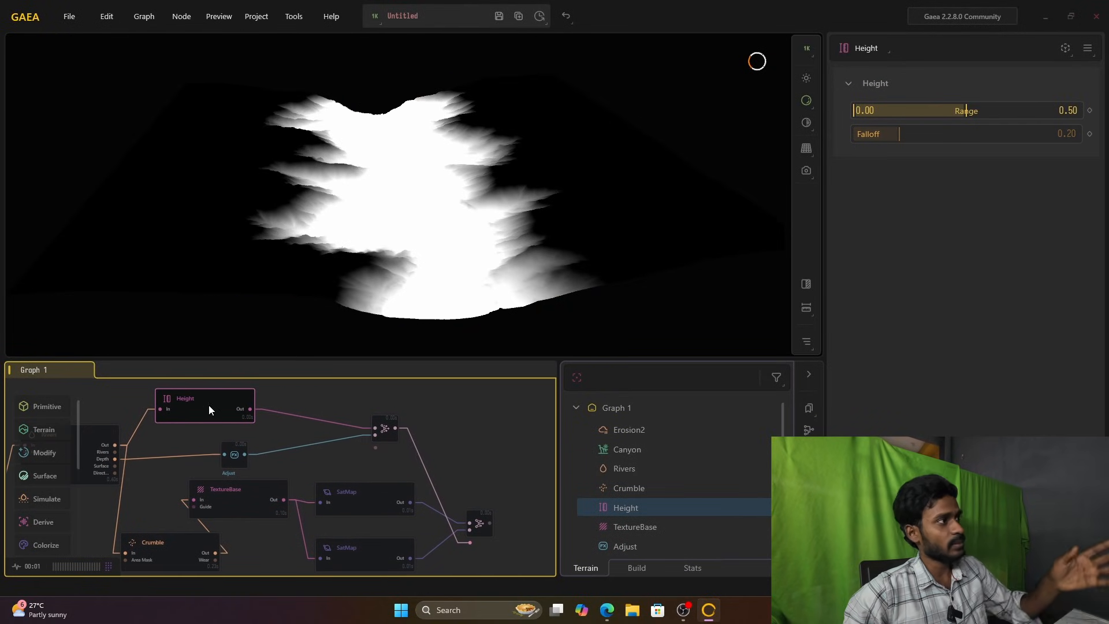
left_click(481, 530)
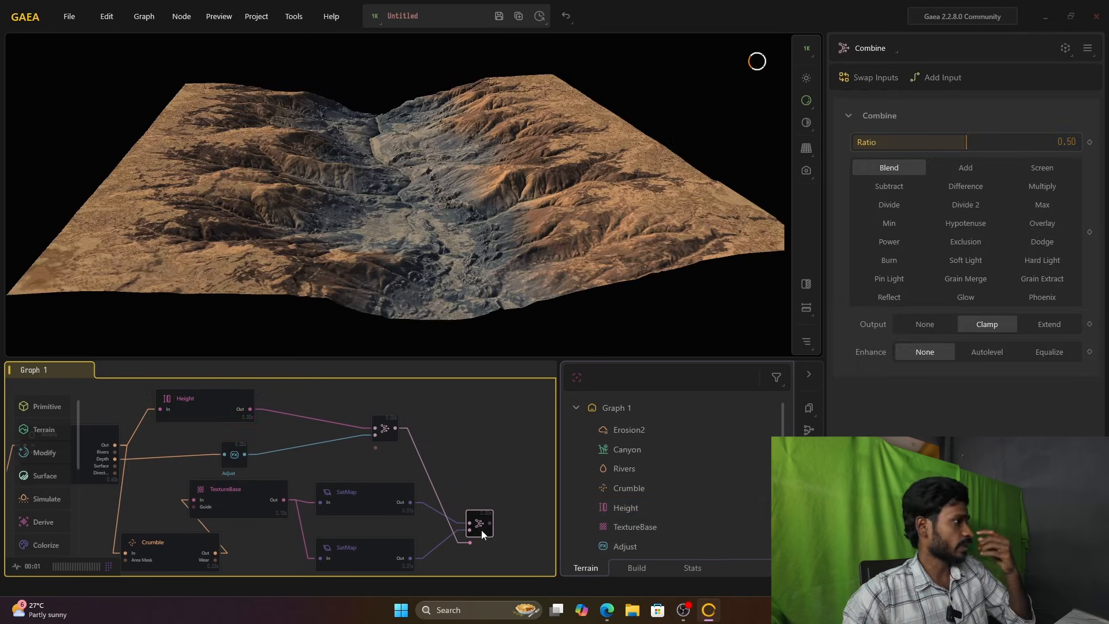
left_click(213, 408)
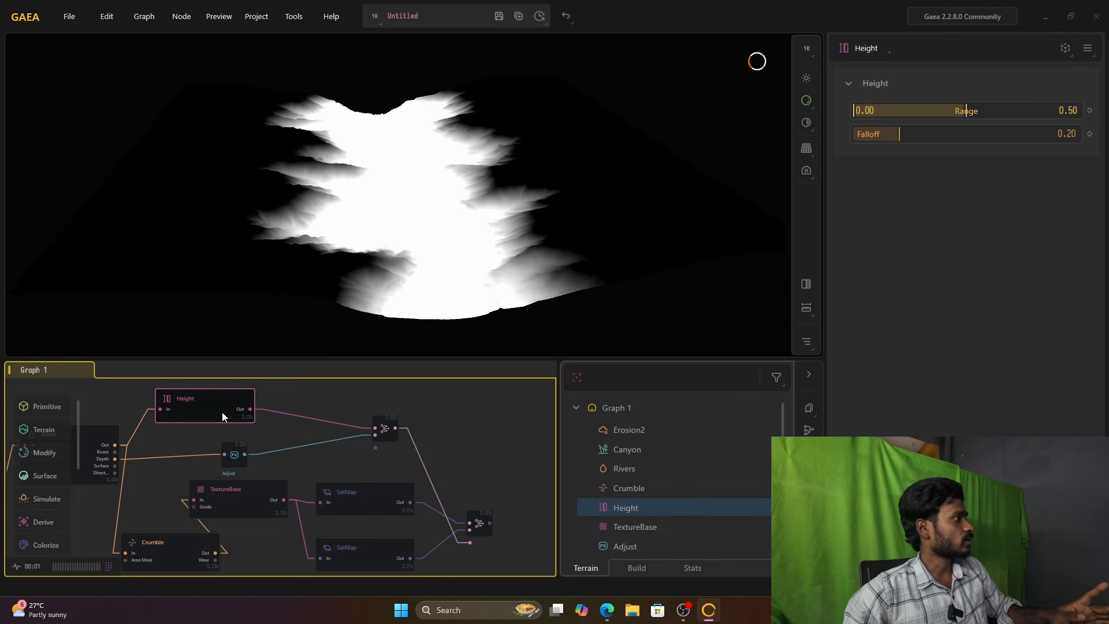
left_click(479, 529)
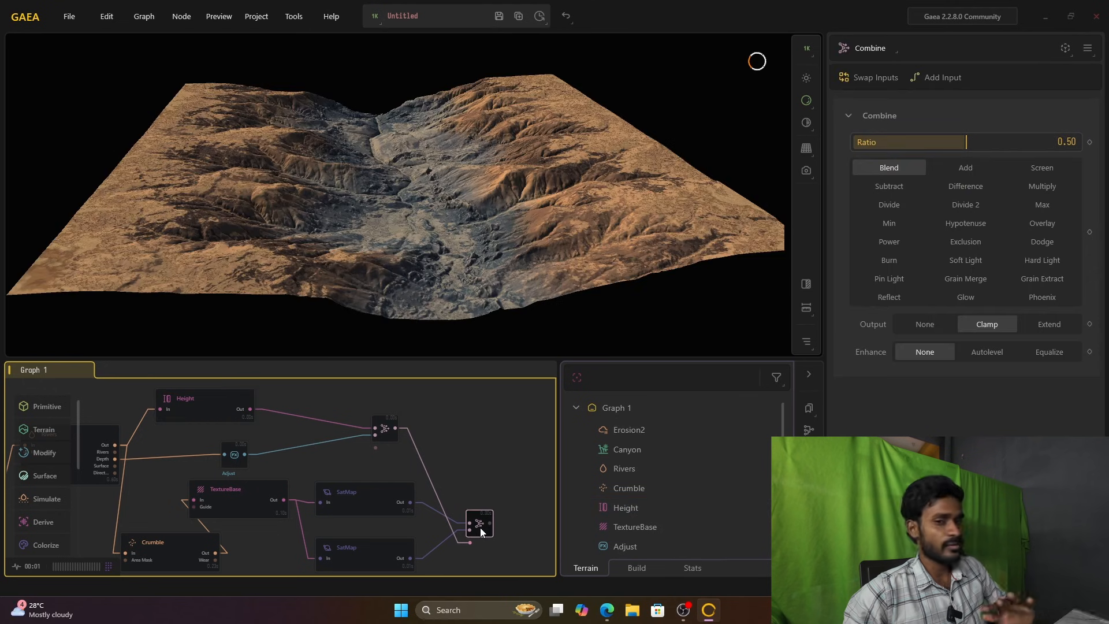
right_click(481, 532)
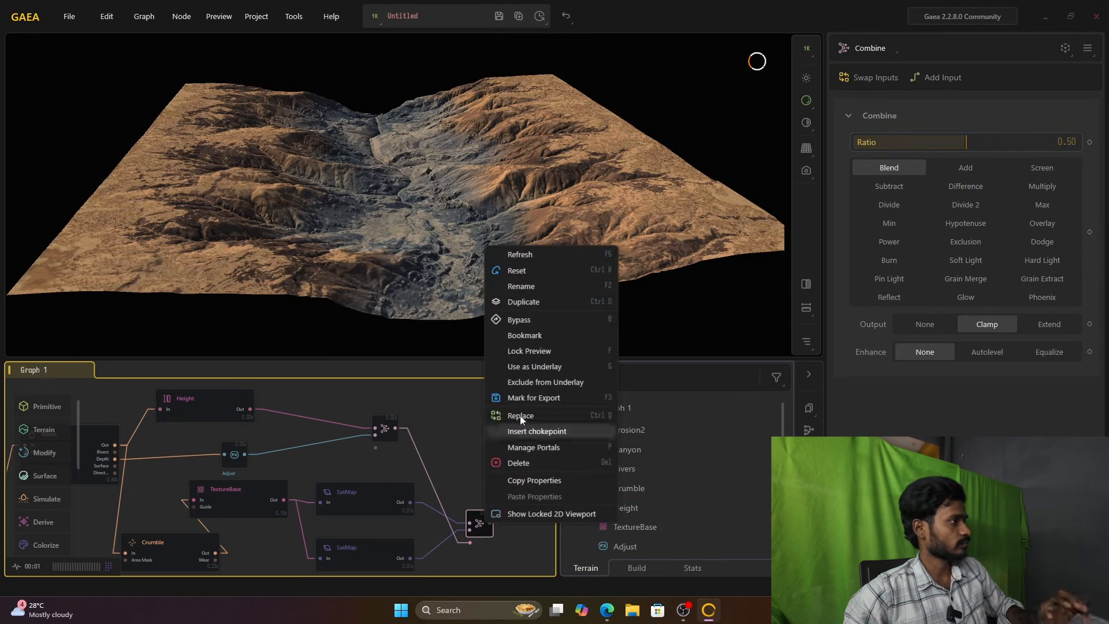
left_click(527, 351)
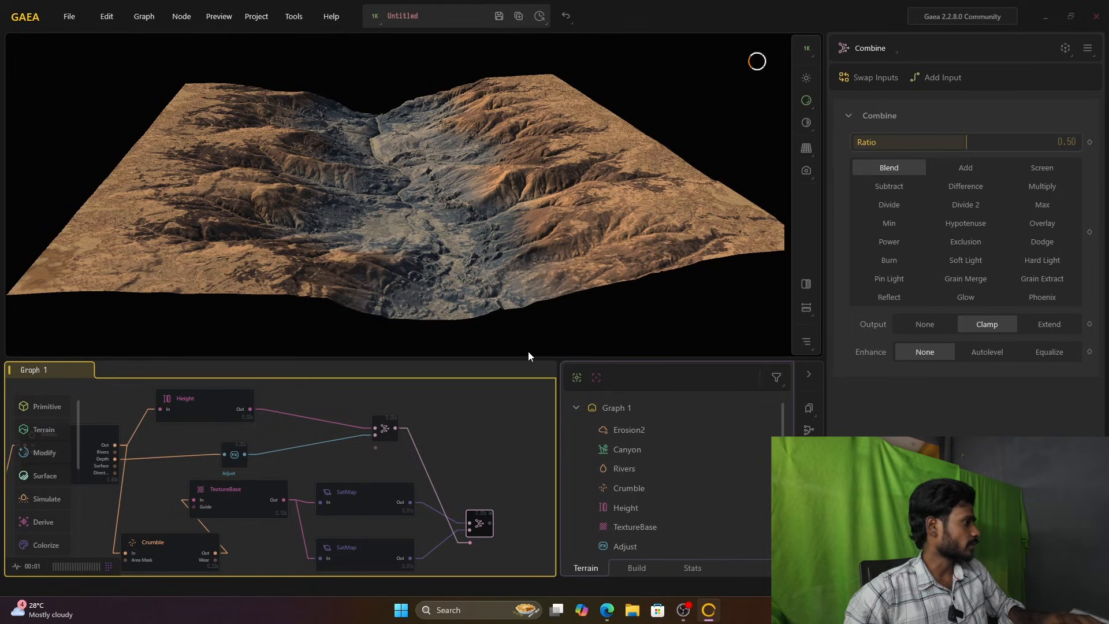
Step: Narrow the Height node's Range to 0.00–0.33 and inspect the canyon floor coloring
left_click(188, 414)
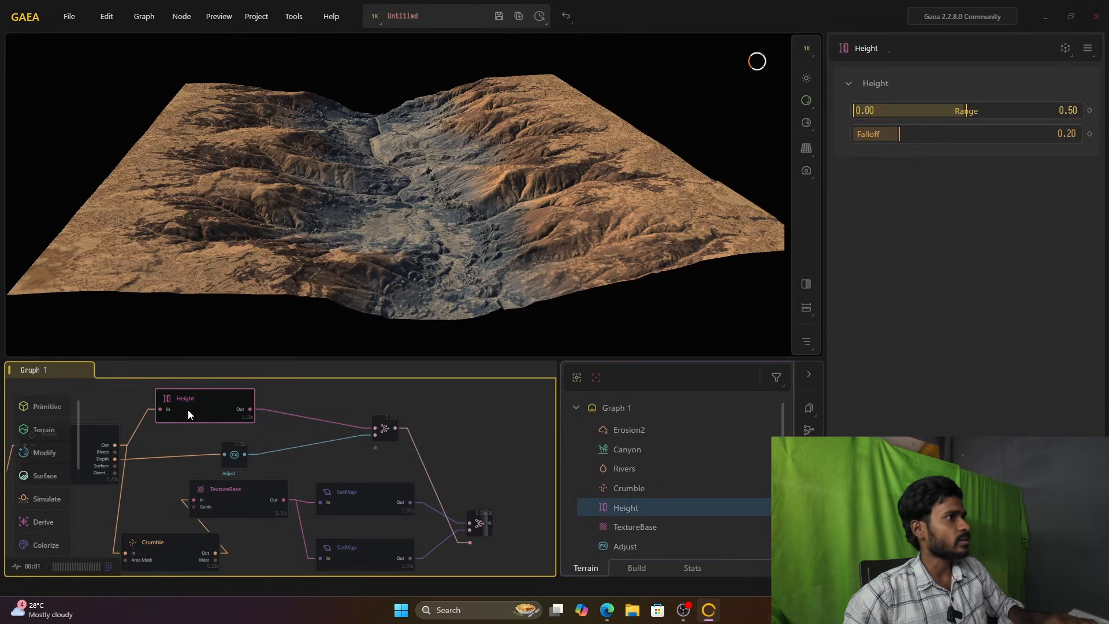
left_click_drag(966, 110, 903, 110)
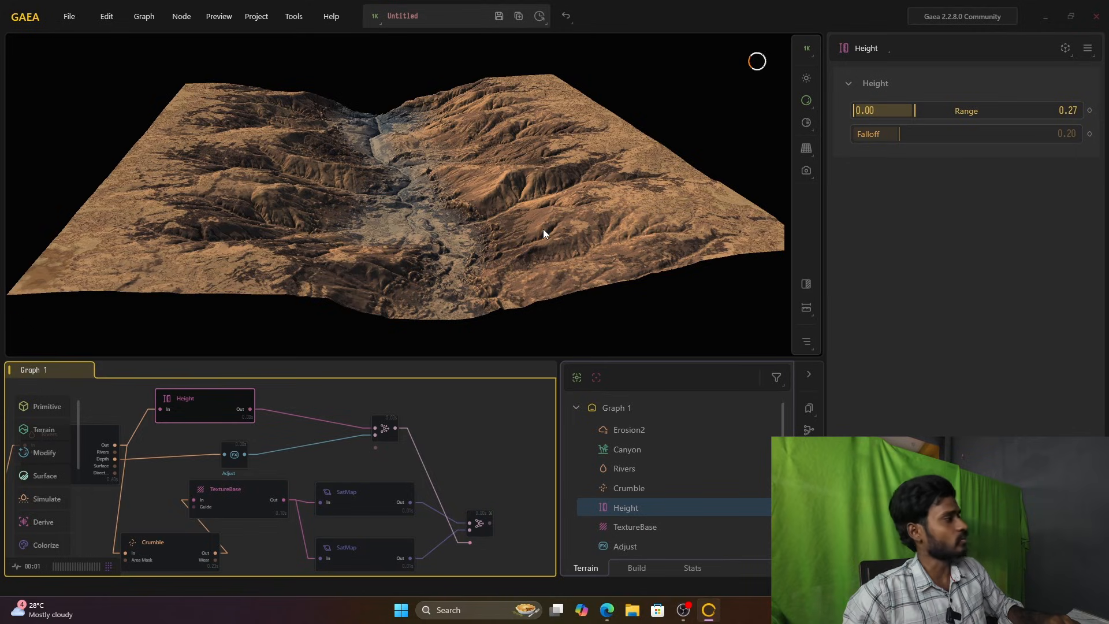
mouse_move(917, 111)
left_mouse_down()
mouse_move(899, 111)
mouse_move(926, 113)
left_mouse_up()
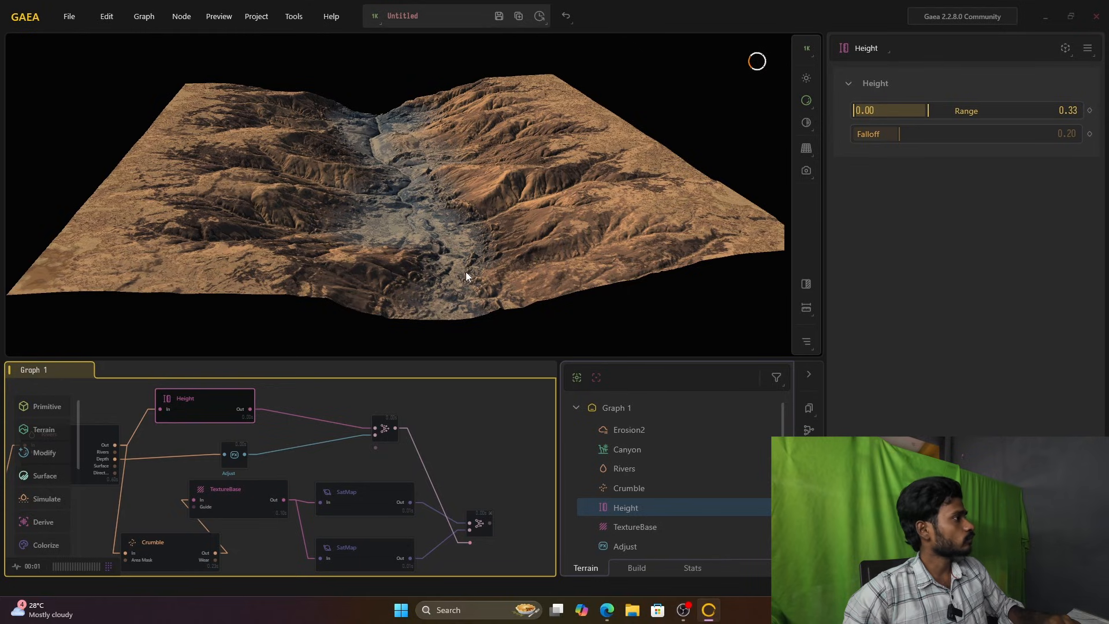
scroll(495, 262, "up", 6)
scroll(495, 262, "down", 5)
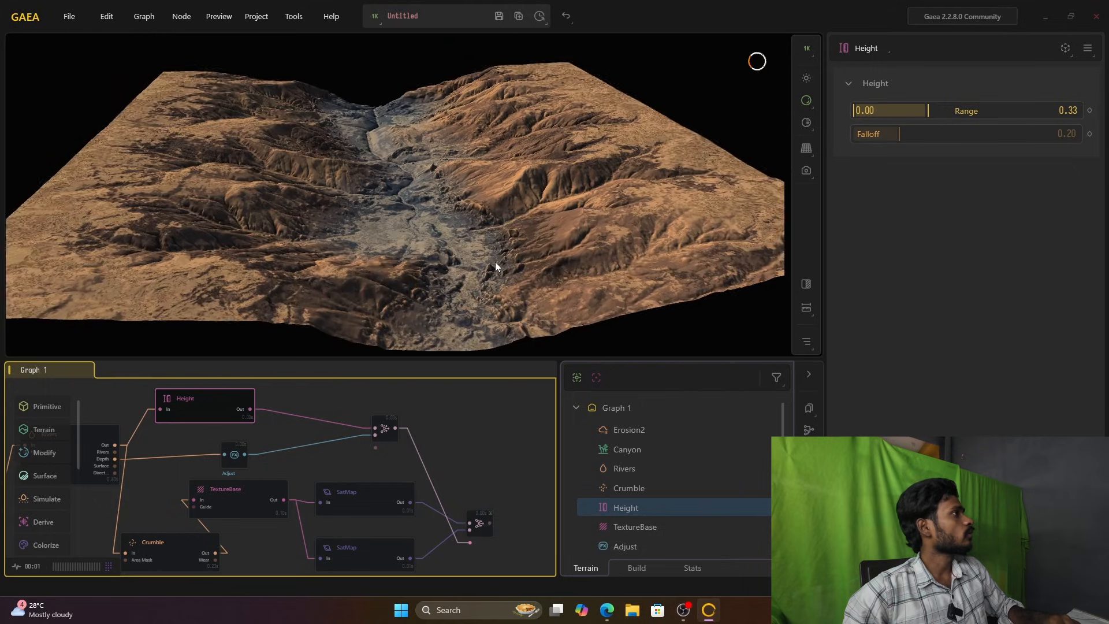
Step: Enable Equalize on the Adjust node fed by the river depth
left_click_drag(249, 500, 244, 500)
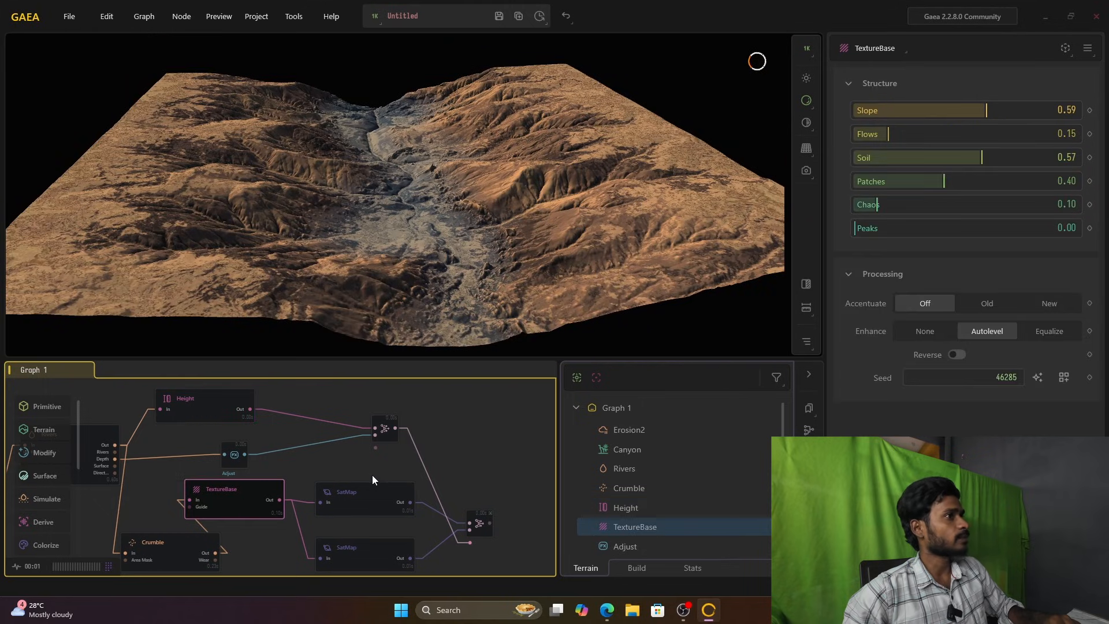
mouse_move(235, 465)
middle_mouse_down()
mouse_move(353, 444)
mouse_move(243, 481)
middle_mouse_up()
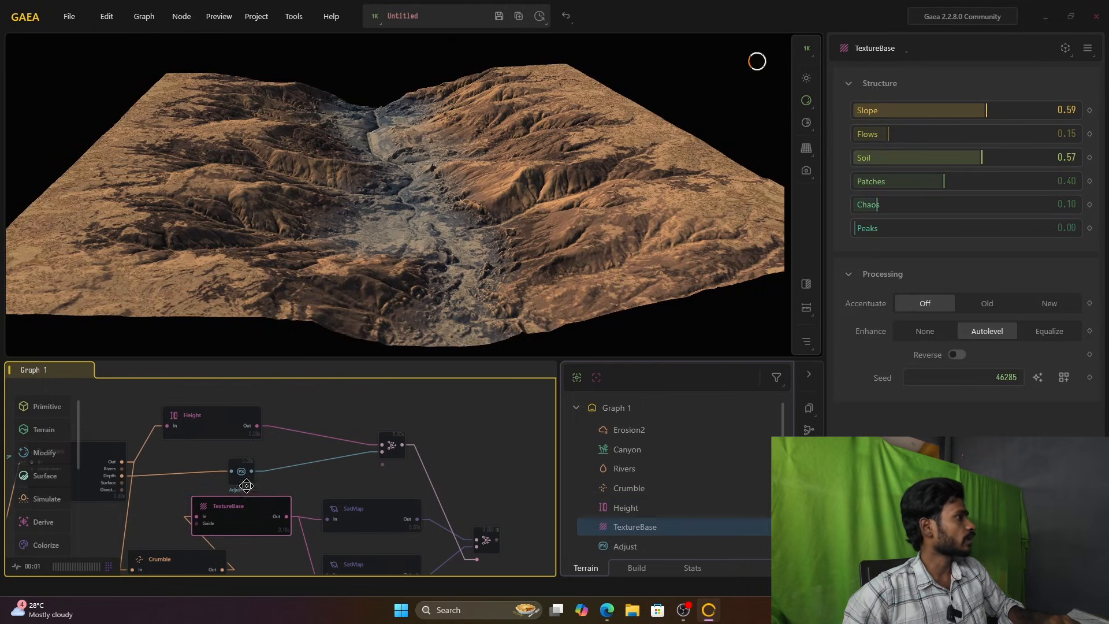
left_click(242, 479)
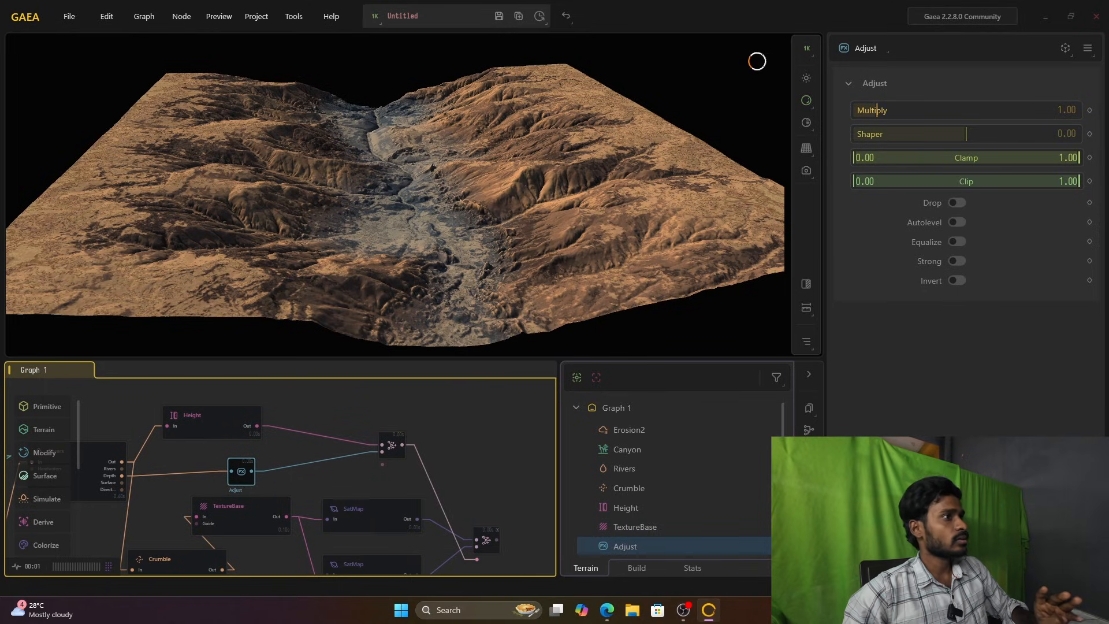
left_click(961, 240)
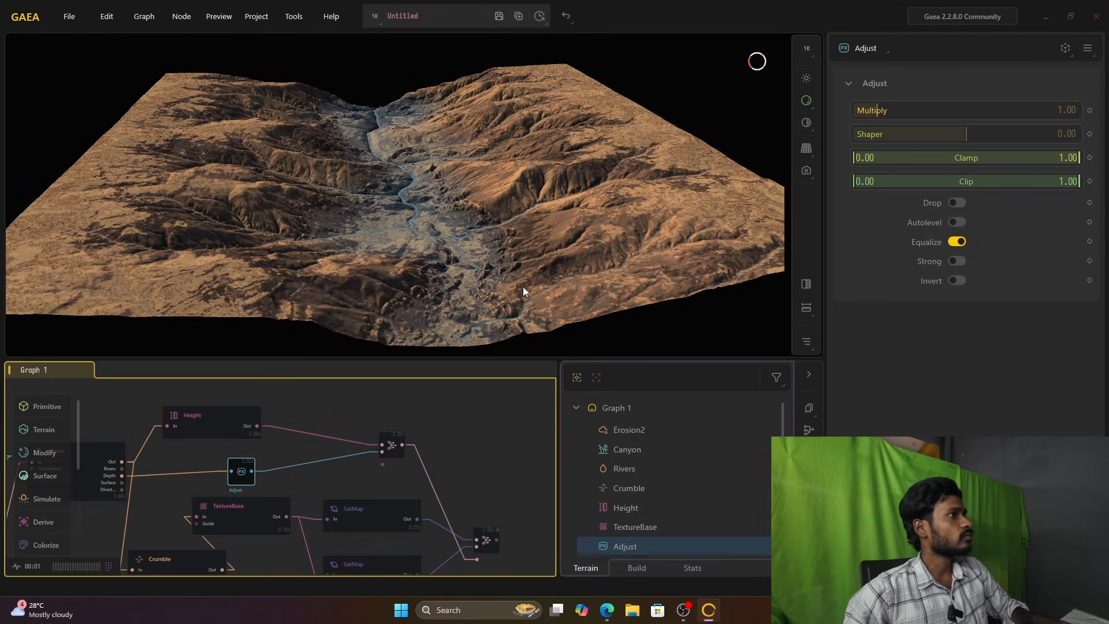
scroll(466, 260, "up", 6)
scroll(467, 259, "down", 5)
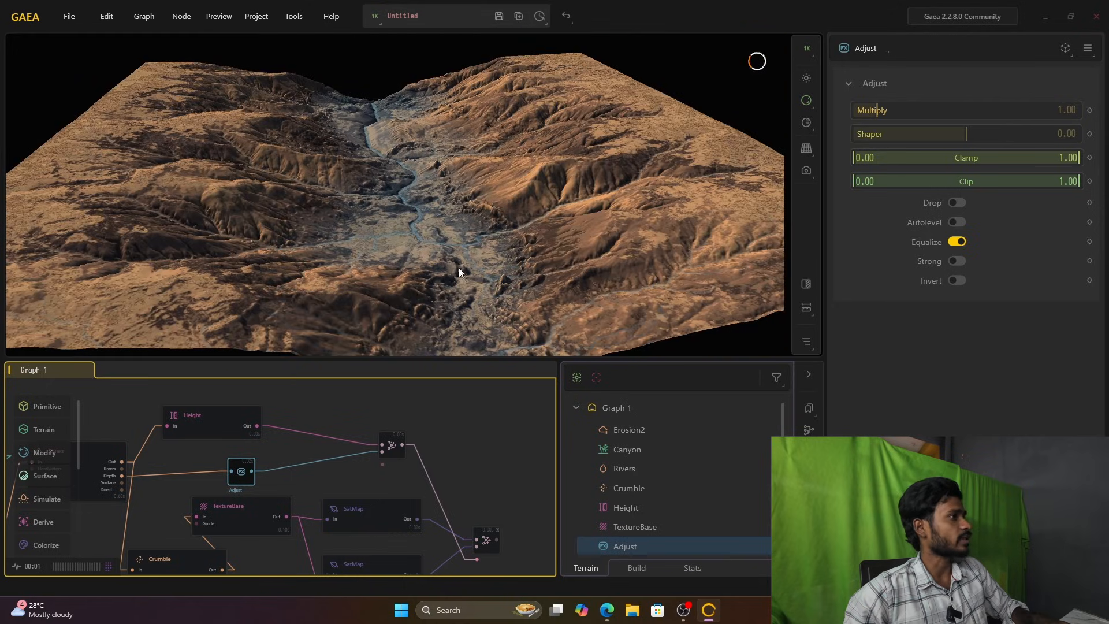
left_click(957, 239)
left_click(957, 240)
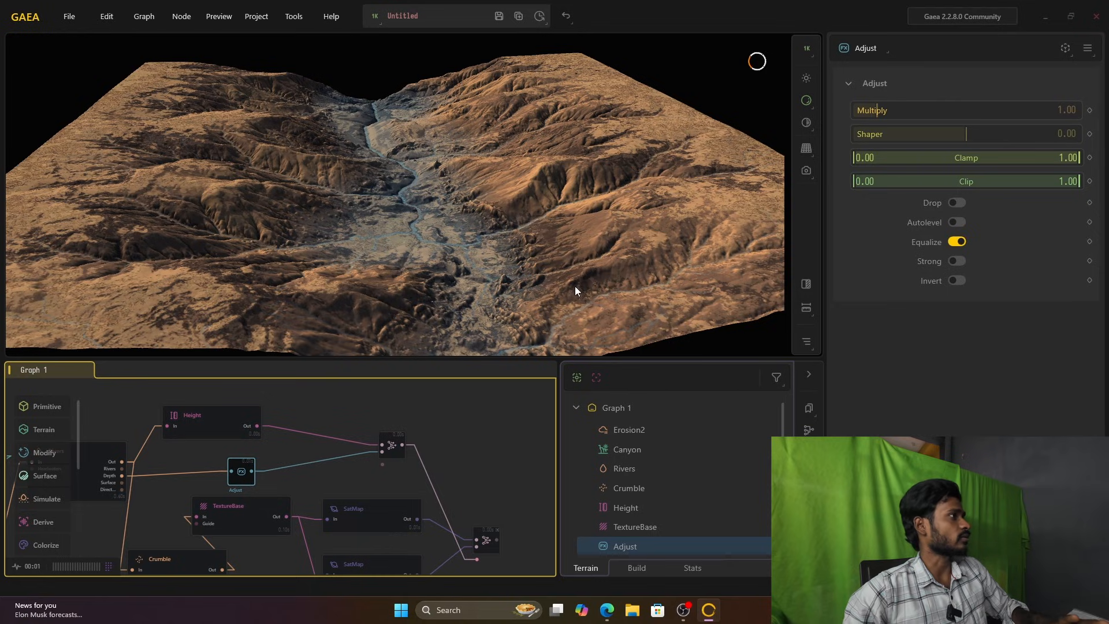
Step: Reduce the upper limit of the Height node's Range to 0.18
scroll(477, 233, "down", 2)
scroll(477, 233, "up", 3)
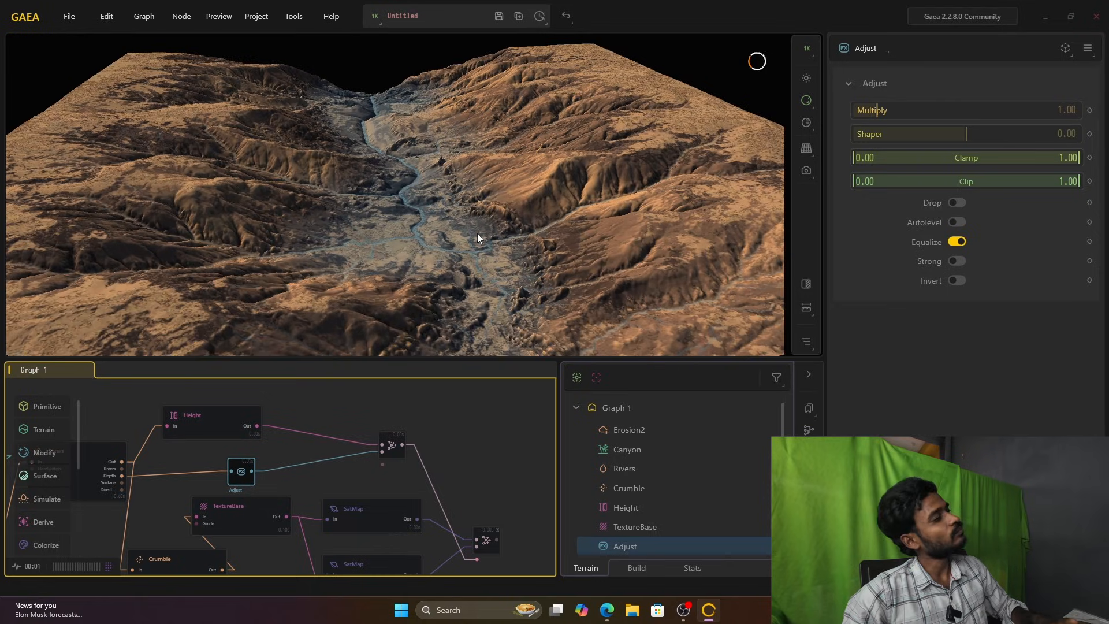
scroll(478, 237, "down", 2)
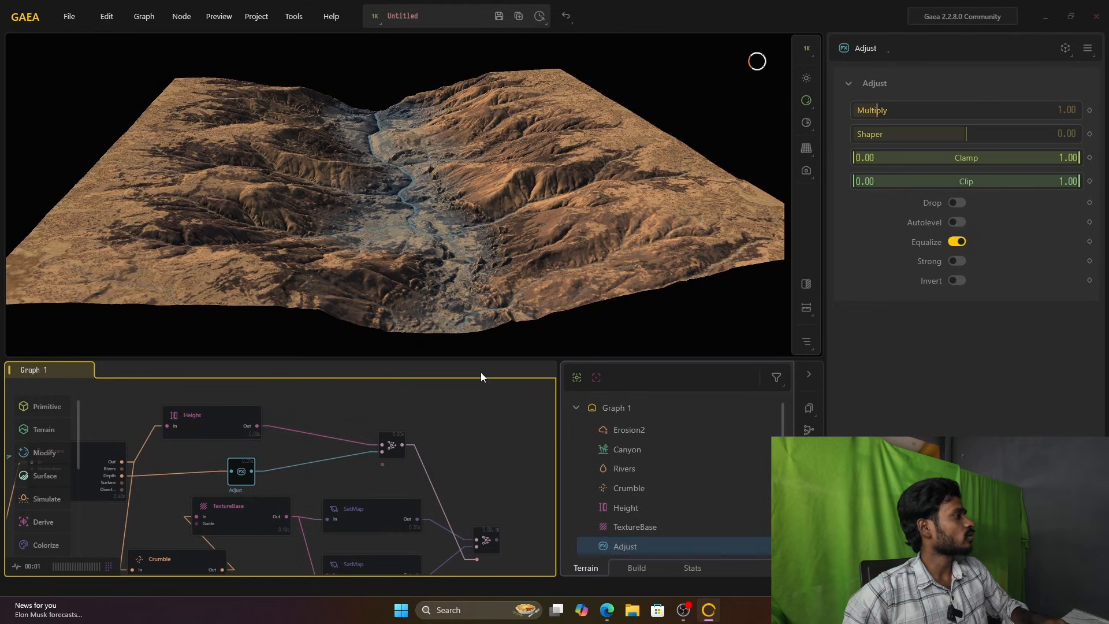
left_click(215, 429)
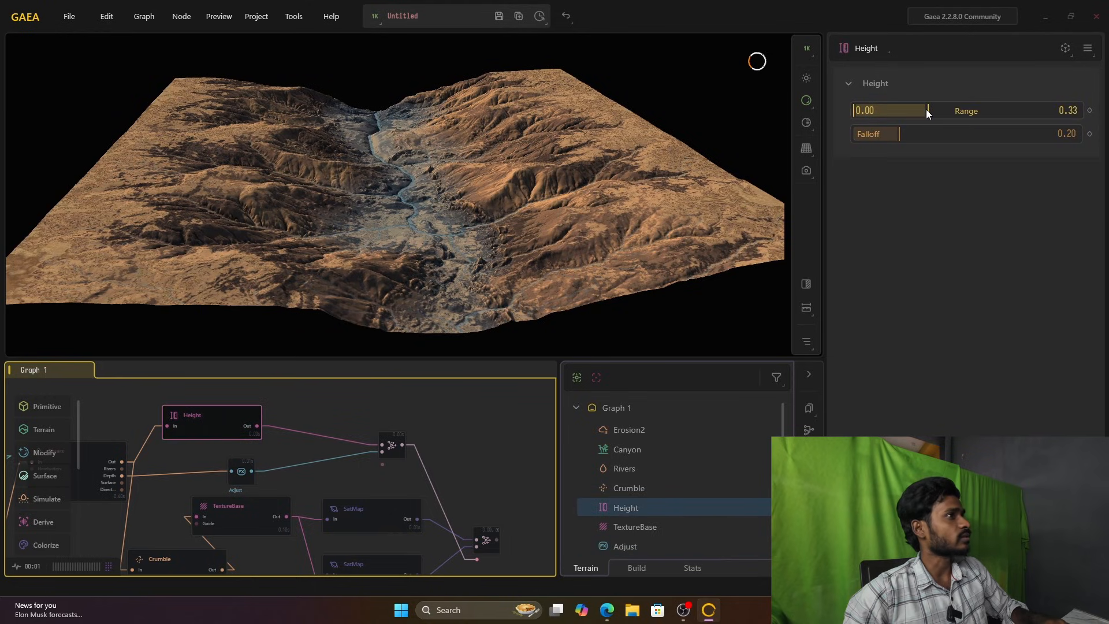
left_click_drag(926, 110, 890, 110)
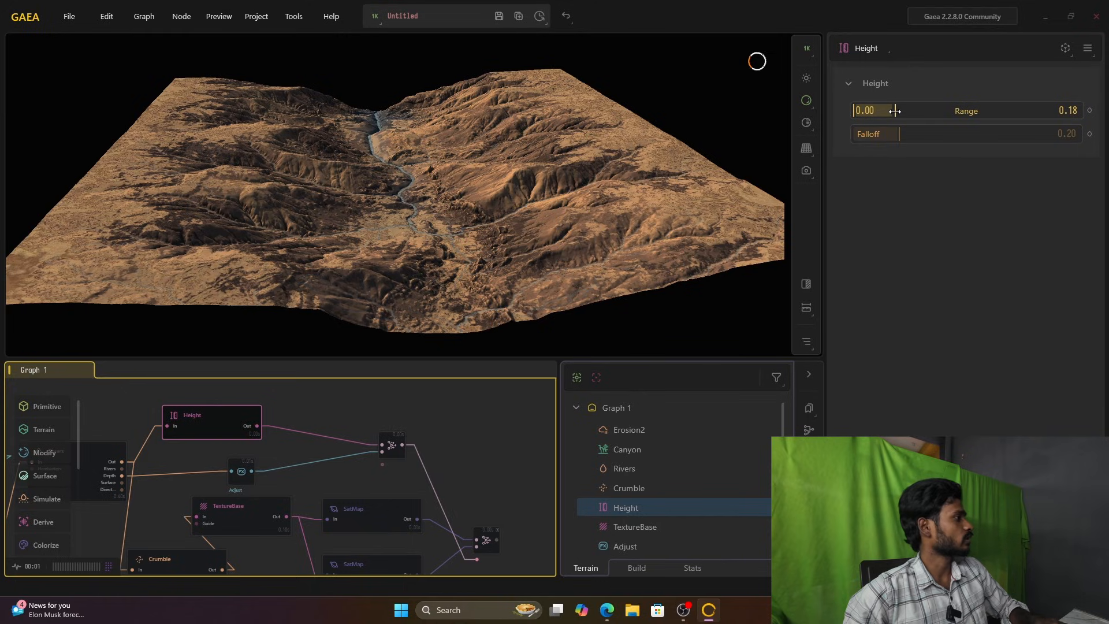
Step: Raise the Adjust node's Multiply value to 10.00 and inspect the river coloring on the terrain
left_click(266, 501)
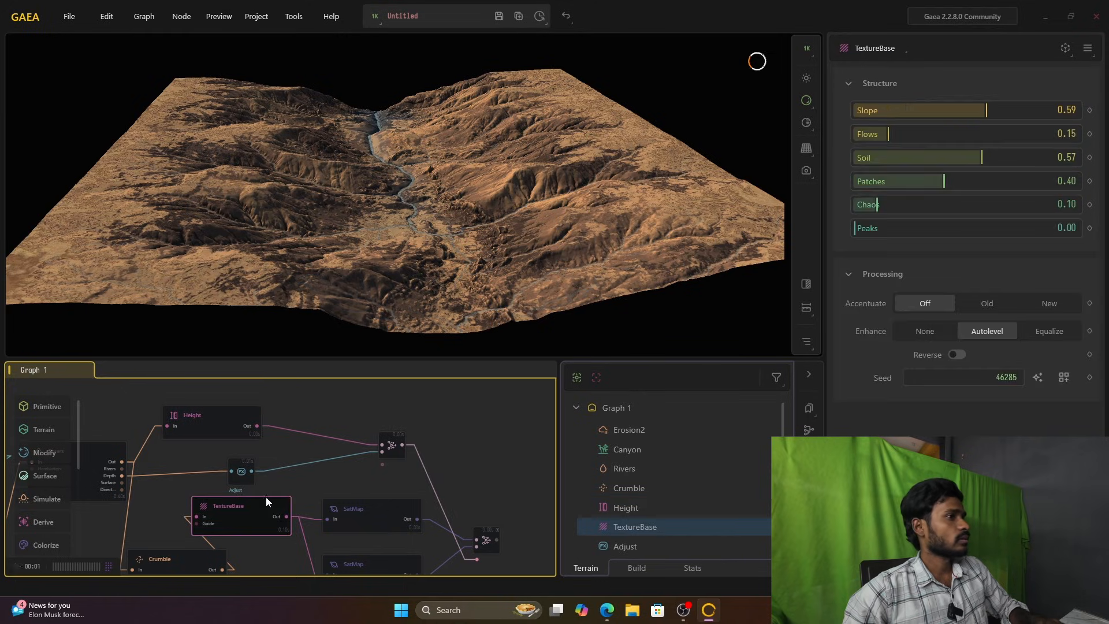
left_click(244, 471)
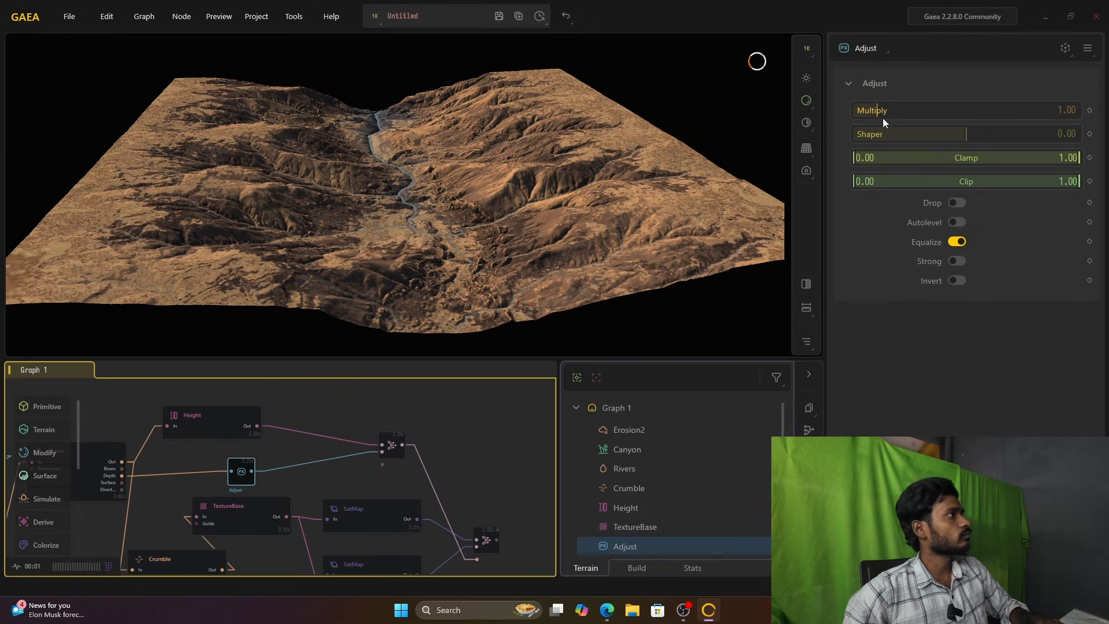
left_click_drag(877, 109, 1083, 122)
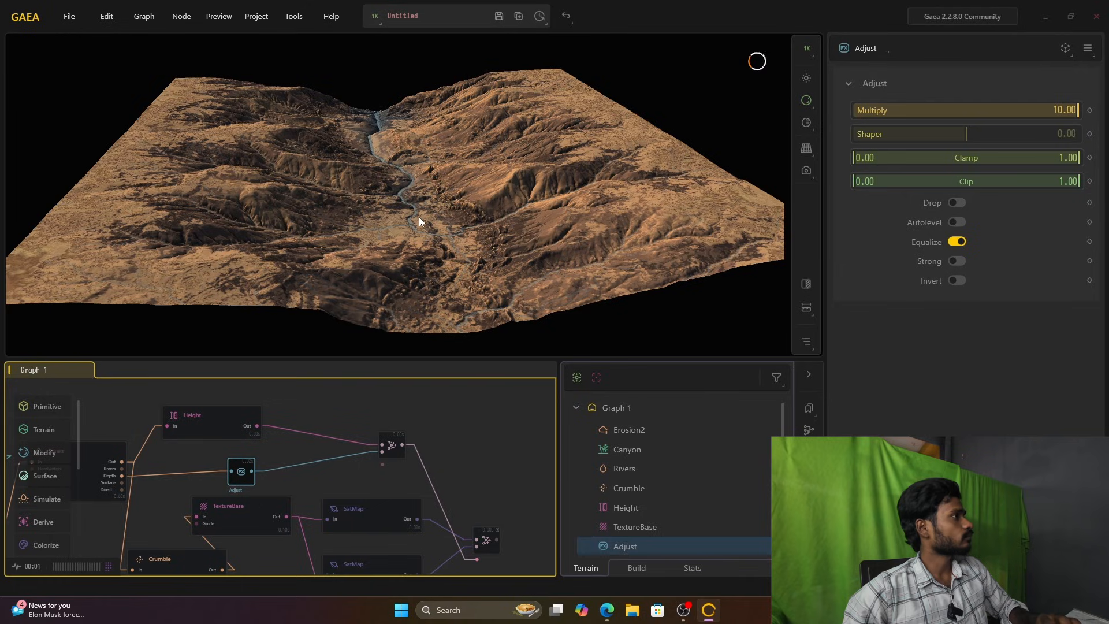
scroll(418, 217, "up", 5)
scroll(431, 217, "down", 6)
scroll(431, 218, "up", 5)
scroll(432, 217, "down", 3)
scroll(432, 217, "up", 3)
scroll(431, 217, "down", 3)
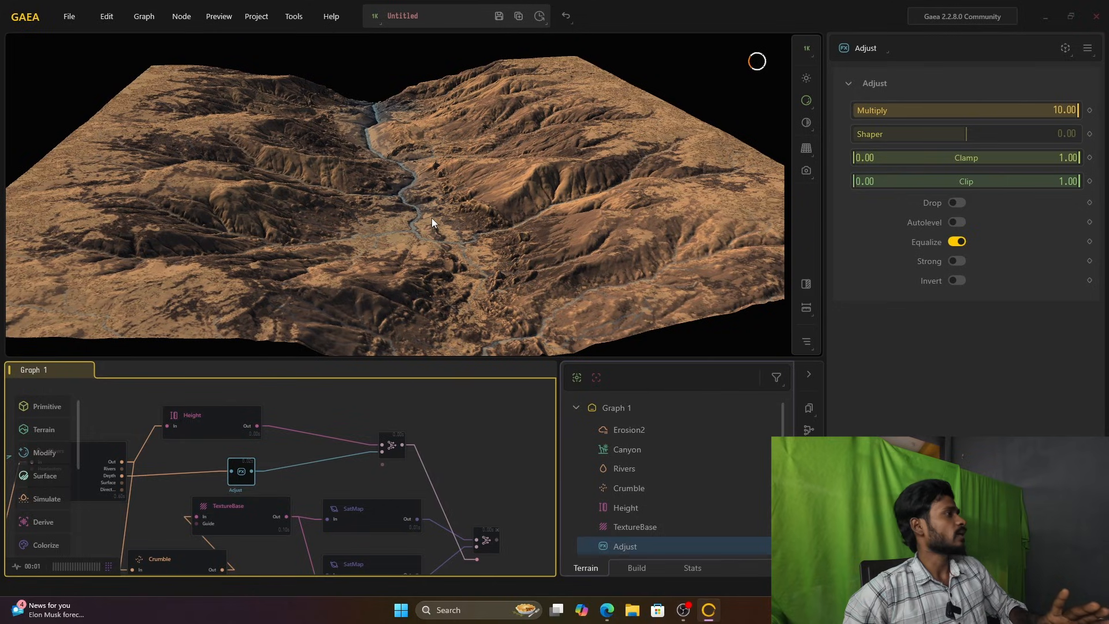
Step: Set the preview resolution to 2048 x 2048
scroll(432, 219, "up", 2)
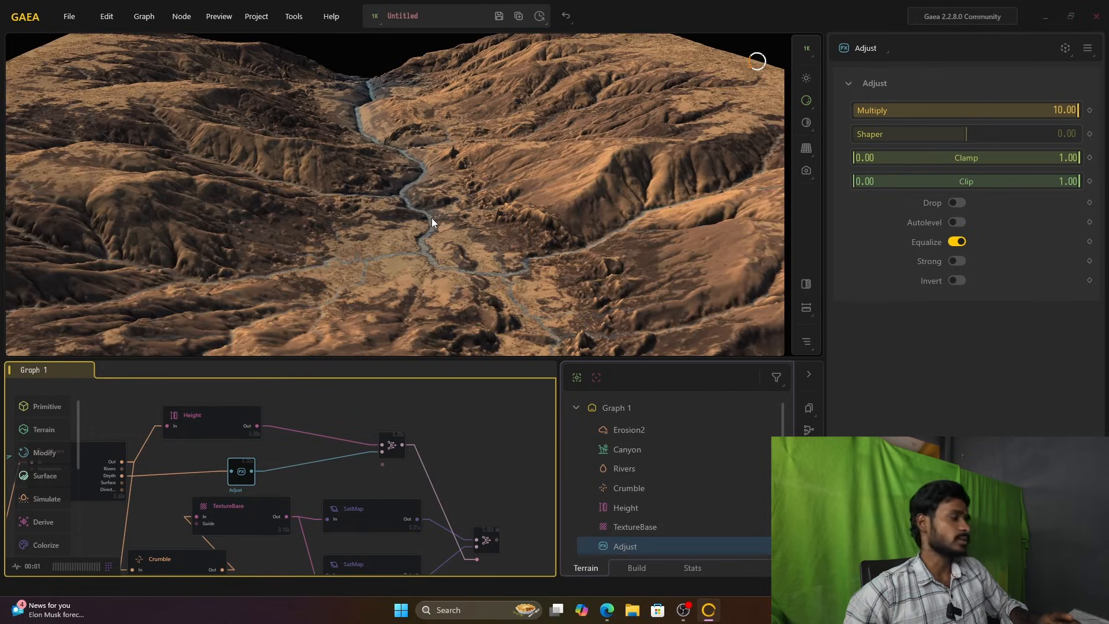
left_click(375, 18)
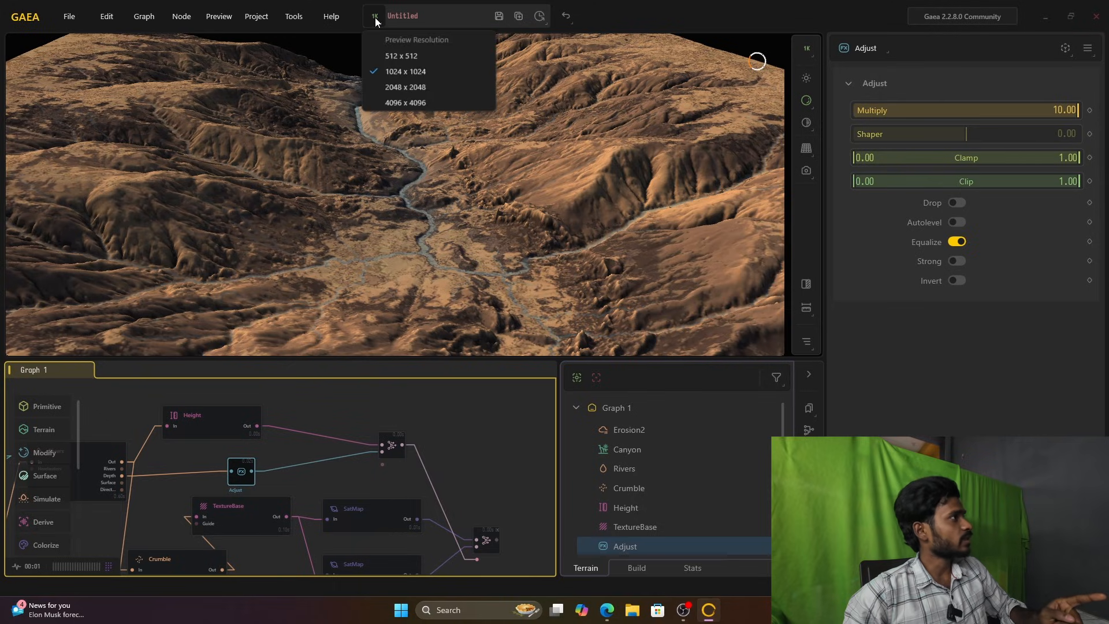
left_click(414, 93)
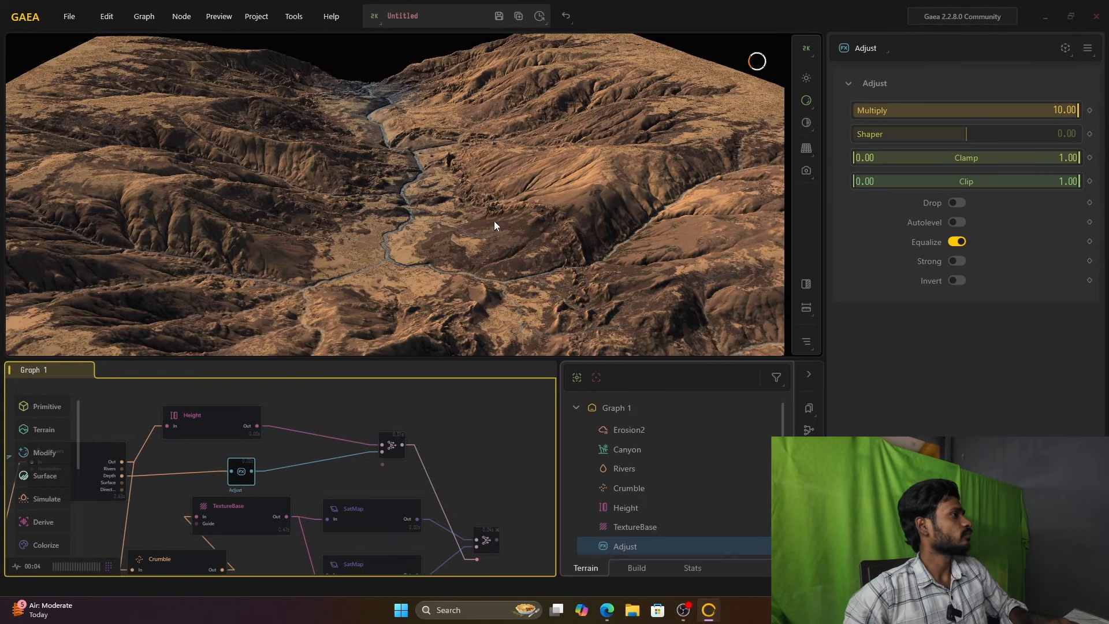
Step: Set the preview resolution to 4096 x 4096
scroll(515, 235, "down", 3)
left_click_drag(515, 234, 485, 233)
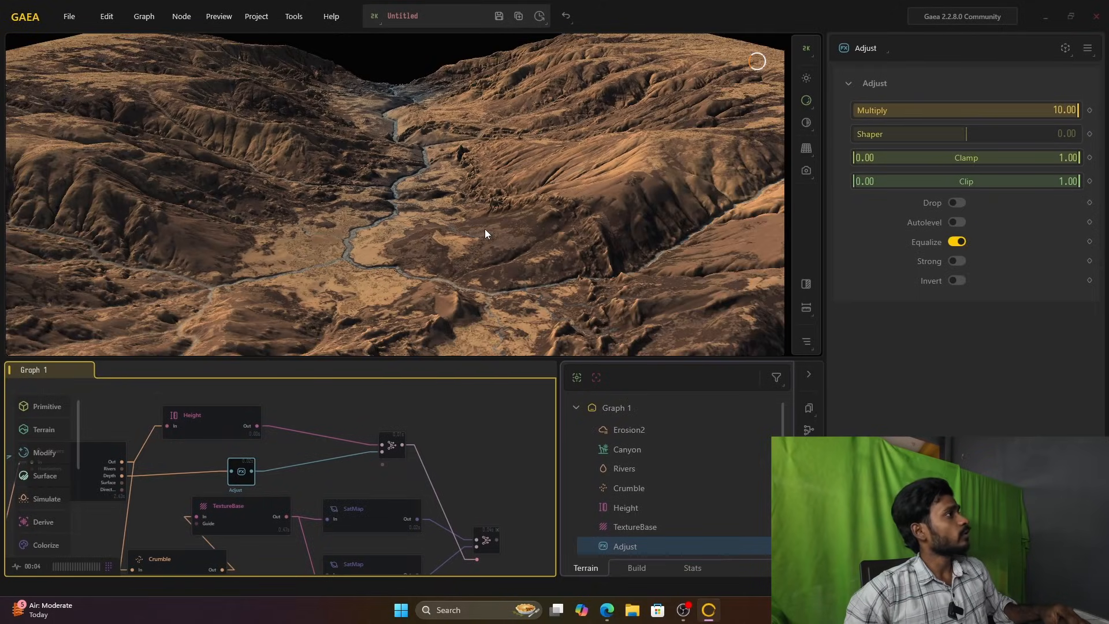
left_click(375, 17)
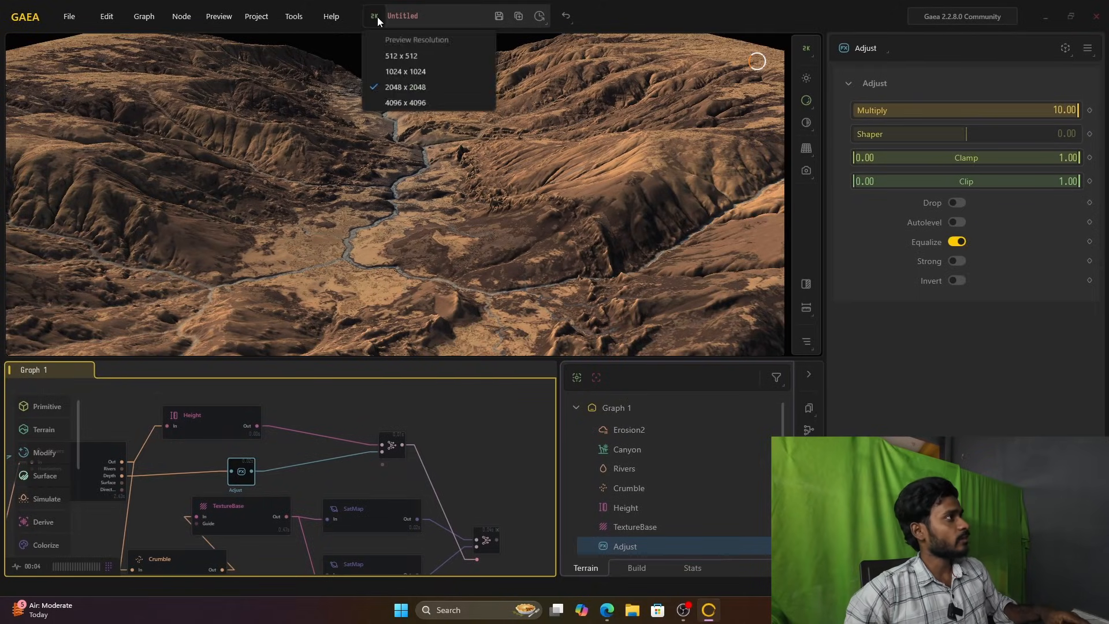
left_click(408, 104)
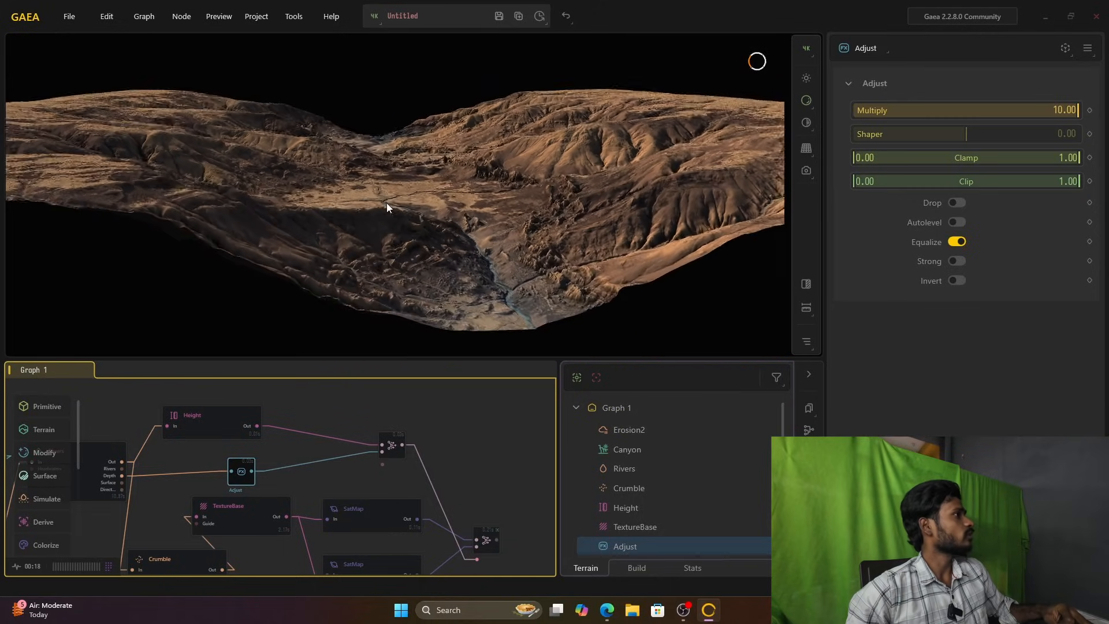
Step: Inspect the river channels and rock detail across the canyon terrain up close and from farther away
scroll(382, 219, "up", 10)
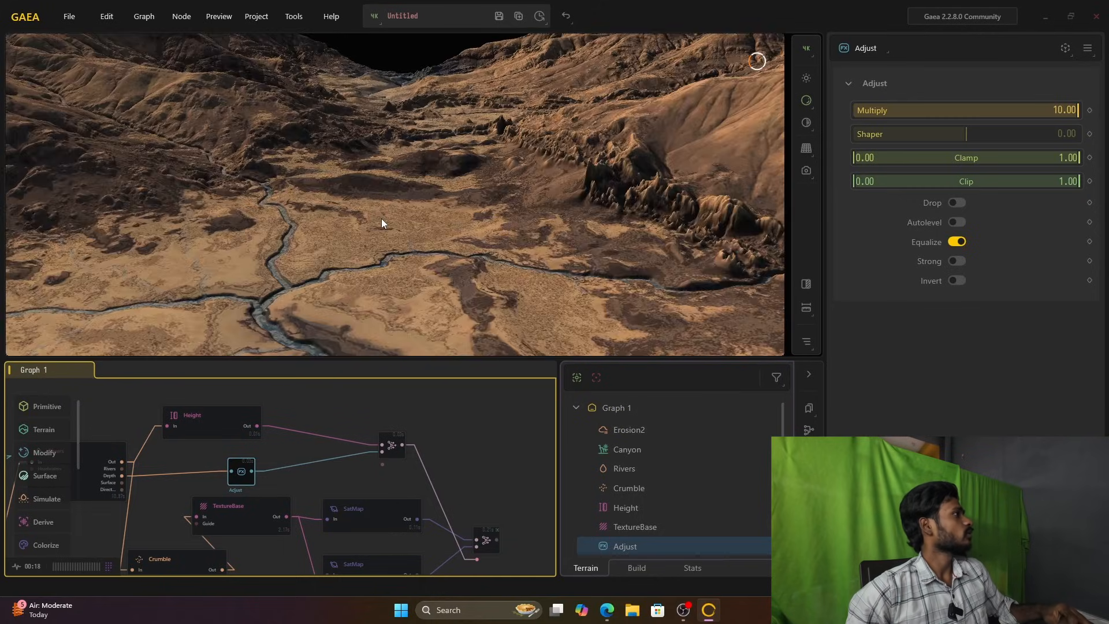
scroll(381, 218, "down", 5)
middle_click_drag(381, 218, 403, 199)
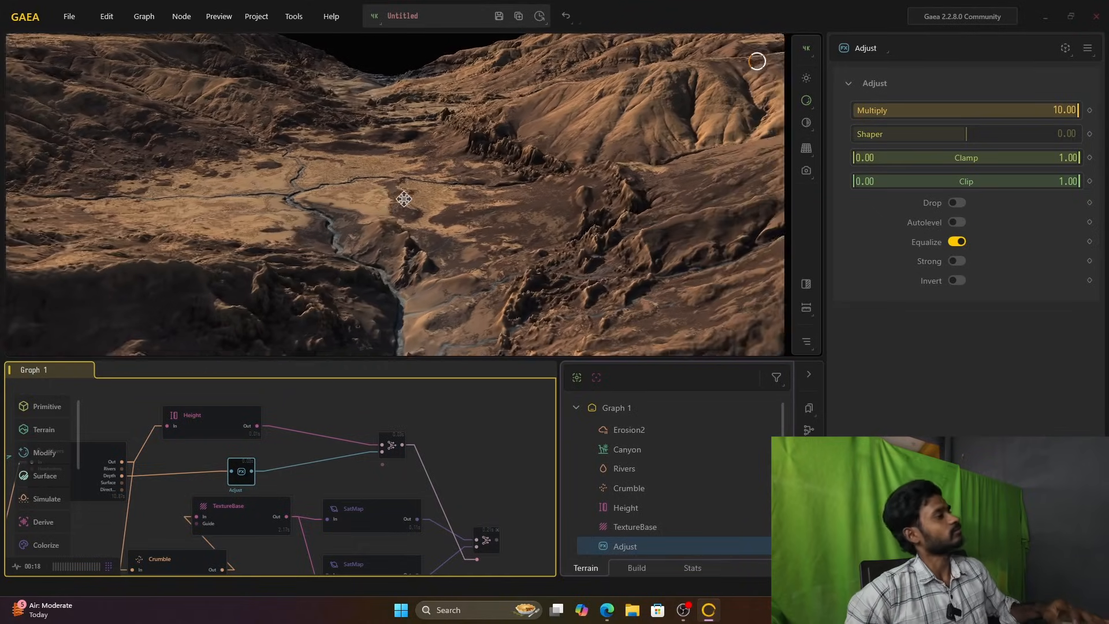
scroll(403, 199, "up", 4)
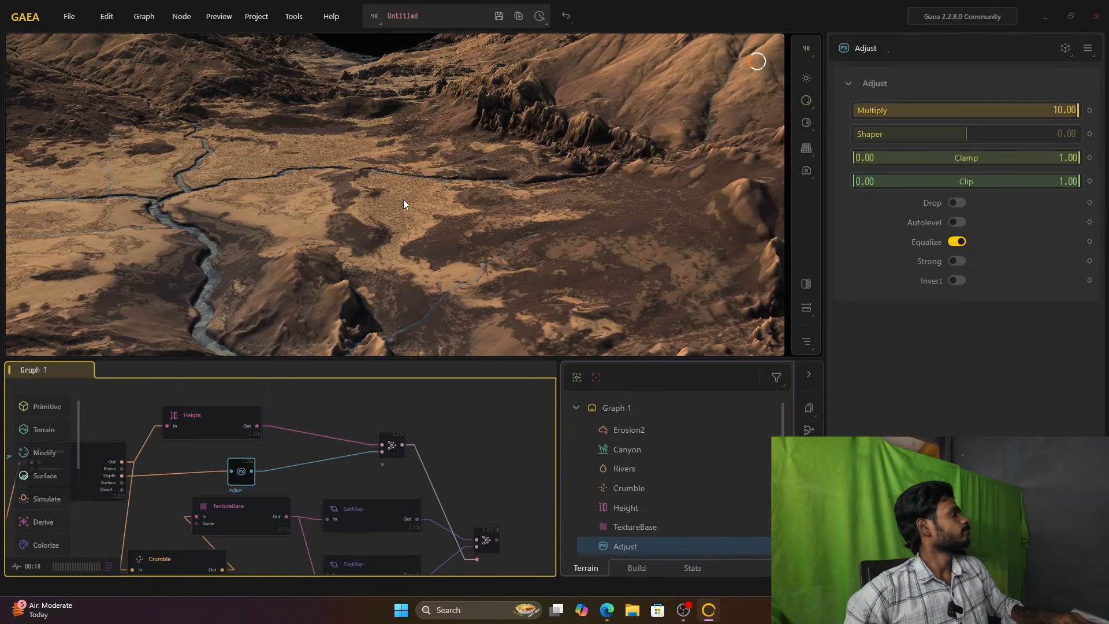
scroll(403, 199, "down", 4)
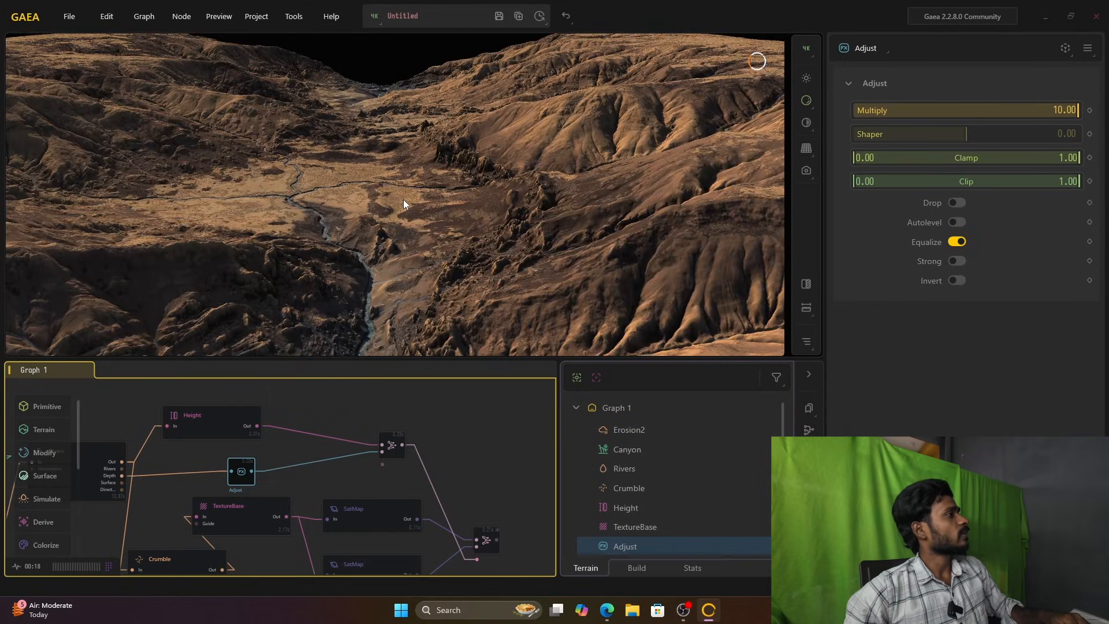
scroll(403, 199, "down", 4)
scroll(403, 199, "up", 3)
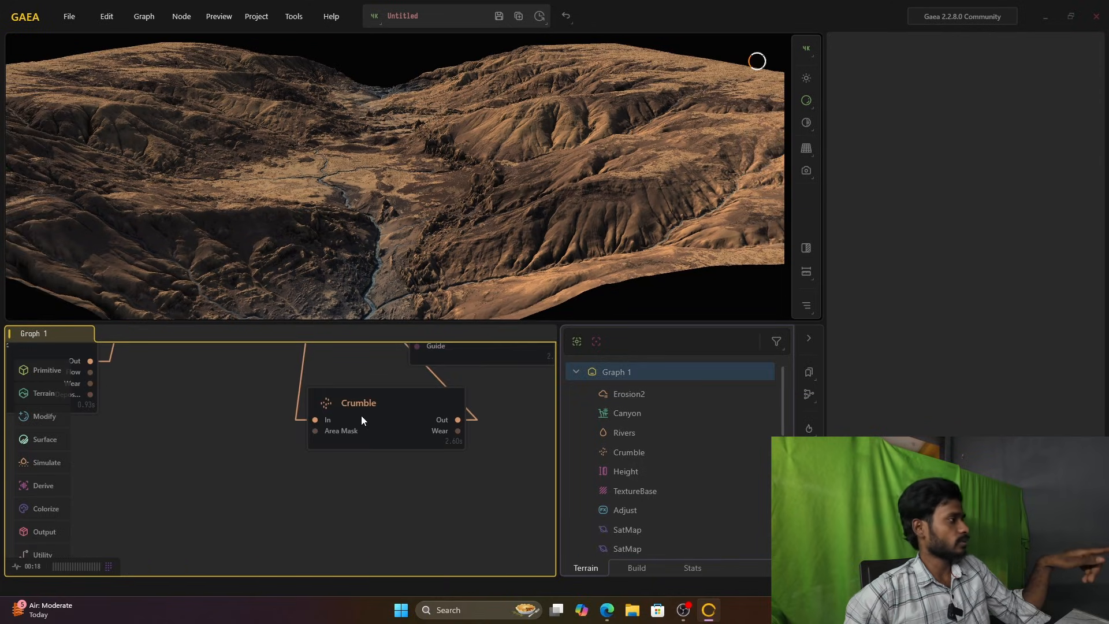
Step: Reposition the Crumble node in the graph to free up space beside it
left_click(362, 417)
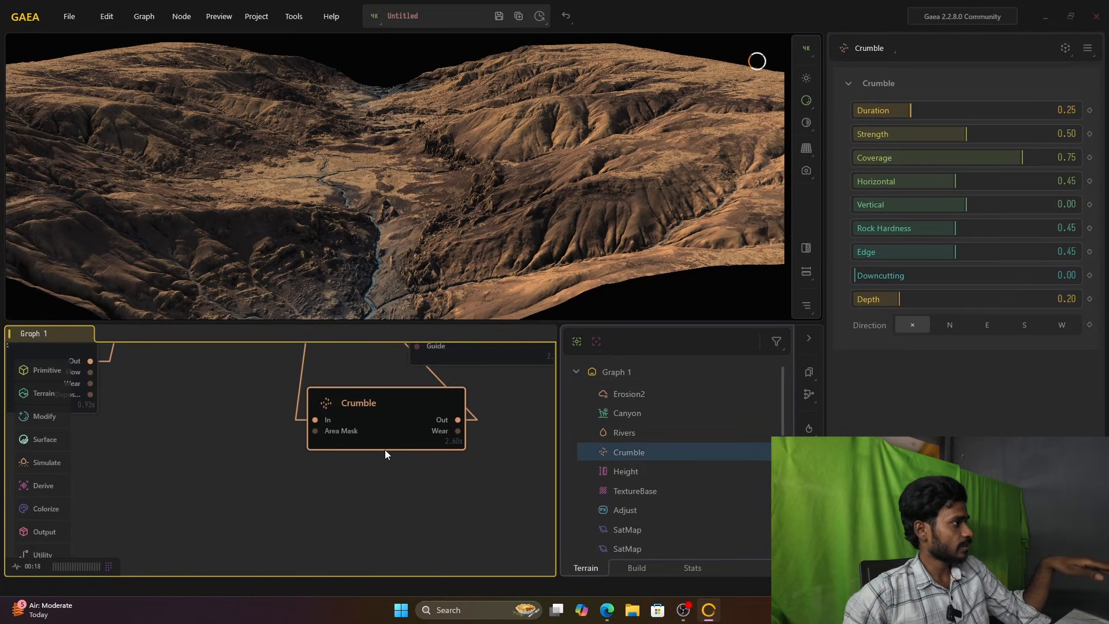
middle_click_drag(384, 490, 331, 489)
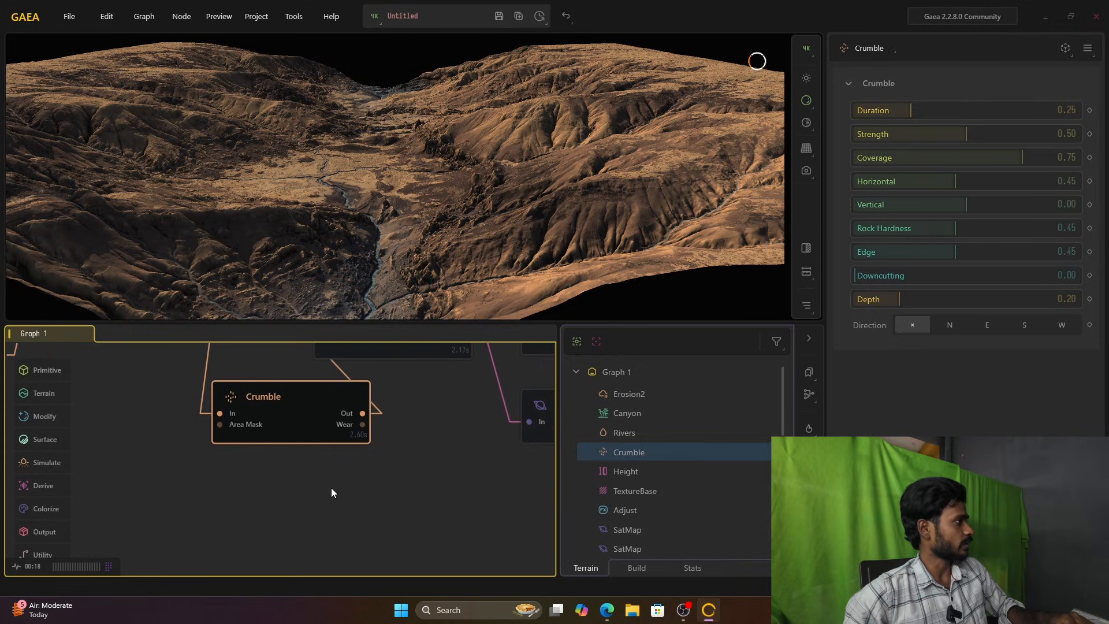
left_click_drag(288, 407, 173, 451)
left_click(363, 453)
right_click(362, 452)
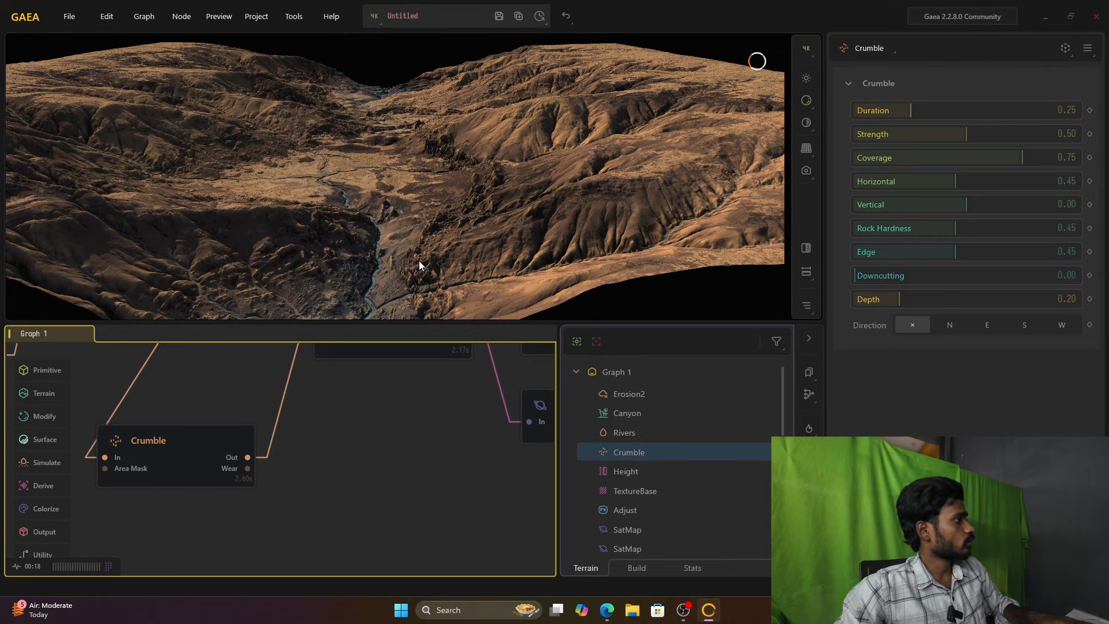
Step: Add an Export node next to Crumble and connect Crumble's Out port to its input
right_click(312, 511)
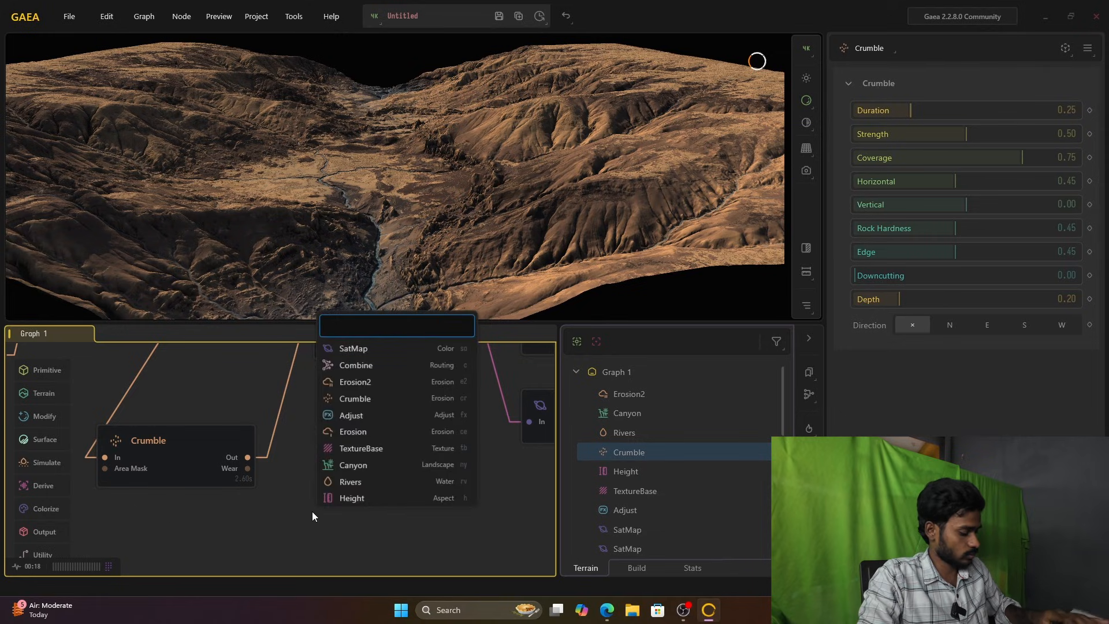
type("ex")
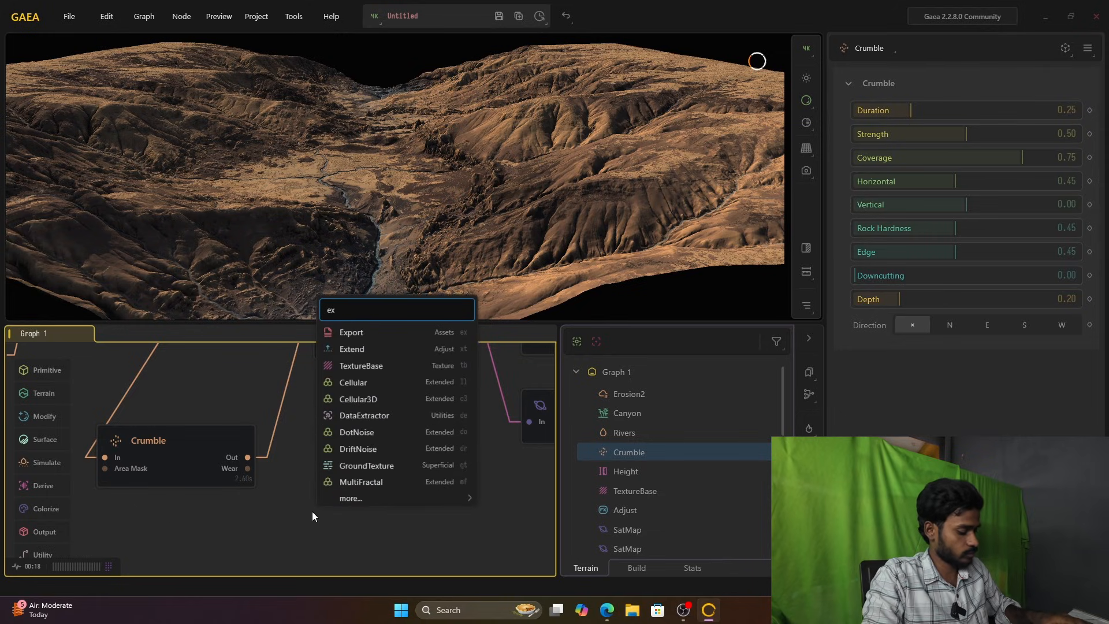
type("port")
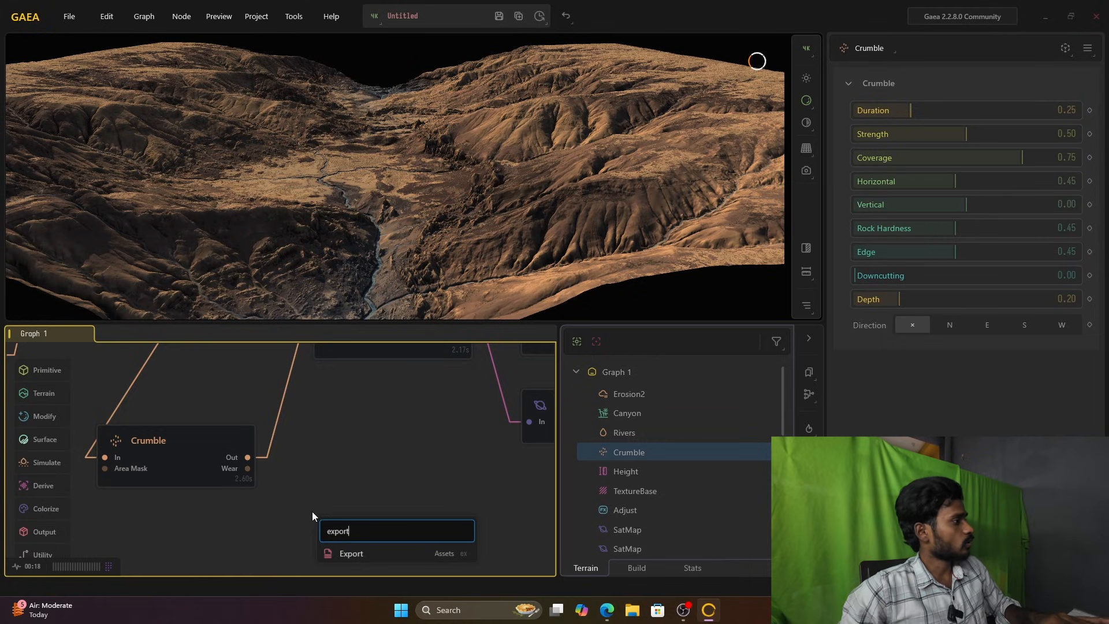
left_click(355, 555)
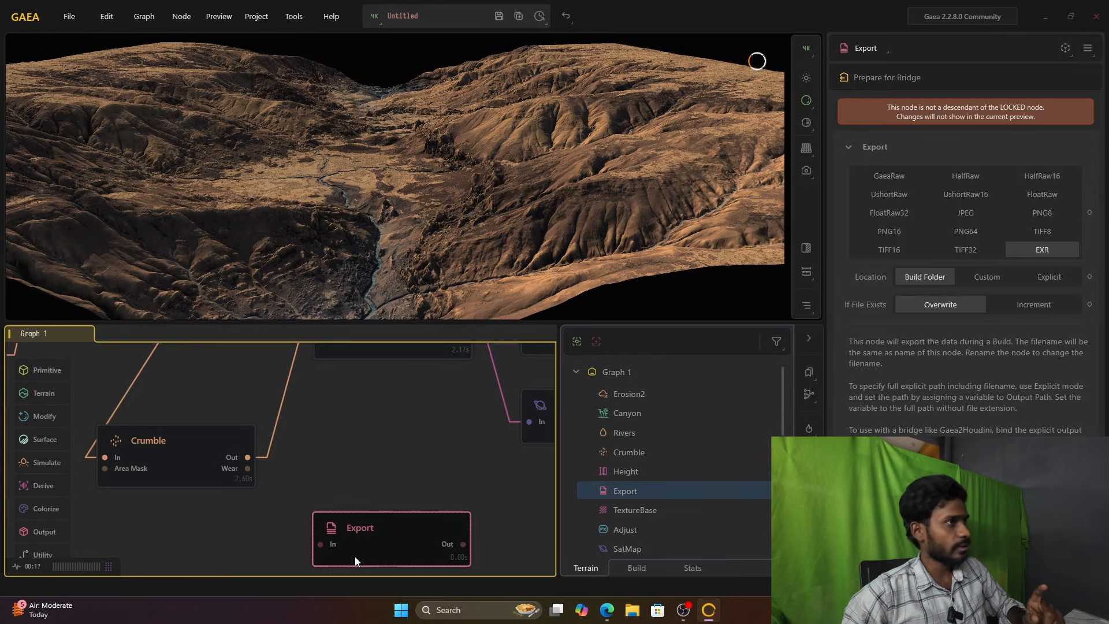
left_click_drag(355, 556, 359, 459)
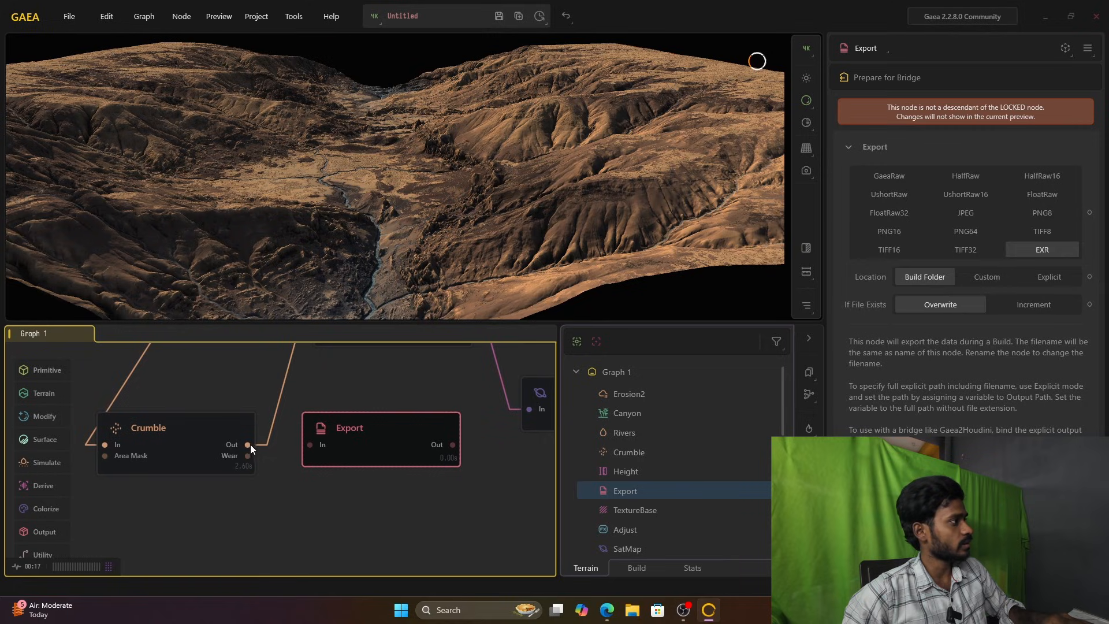
left_click_drag(285, 458, 354, 476)
scroll(353, 515, "down", 3)
scroll(352, 515, "up", 3)
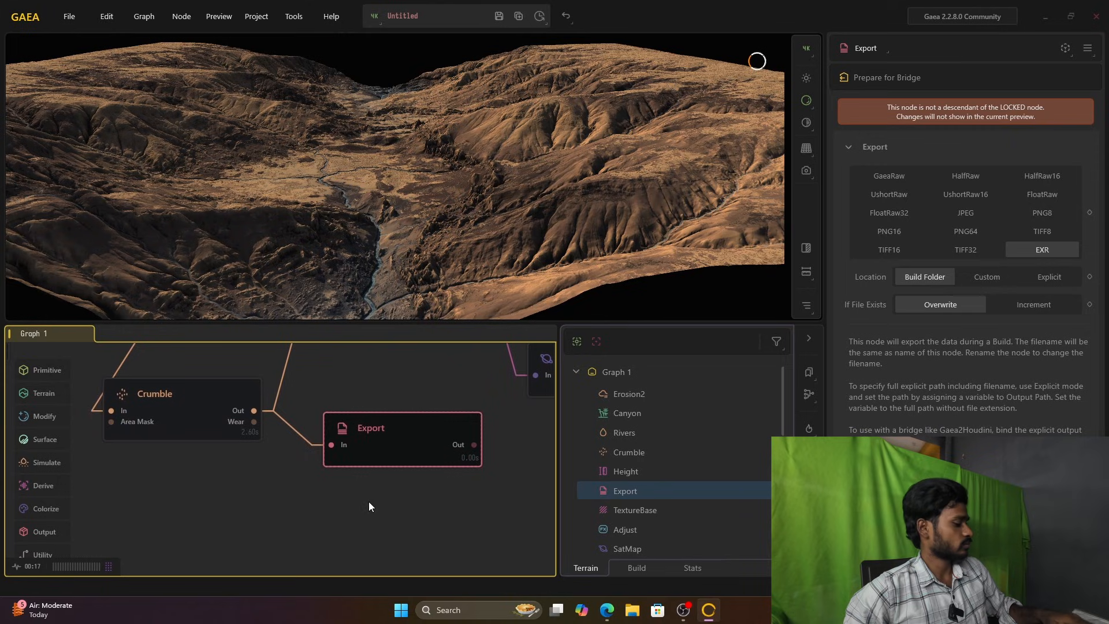
Step: Add a Mesher node below the Export node and feed it from Crumble's Out port
double_click(369, 501)
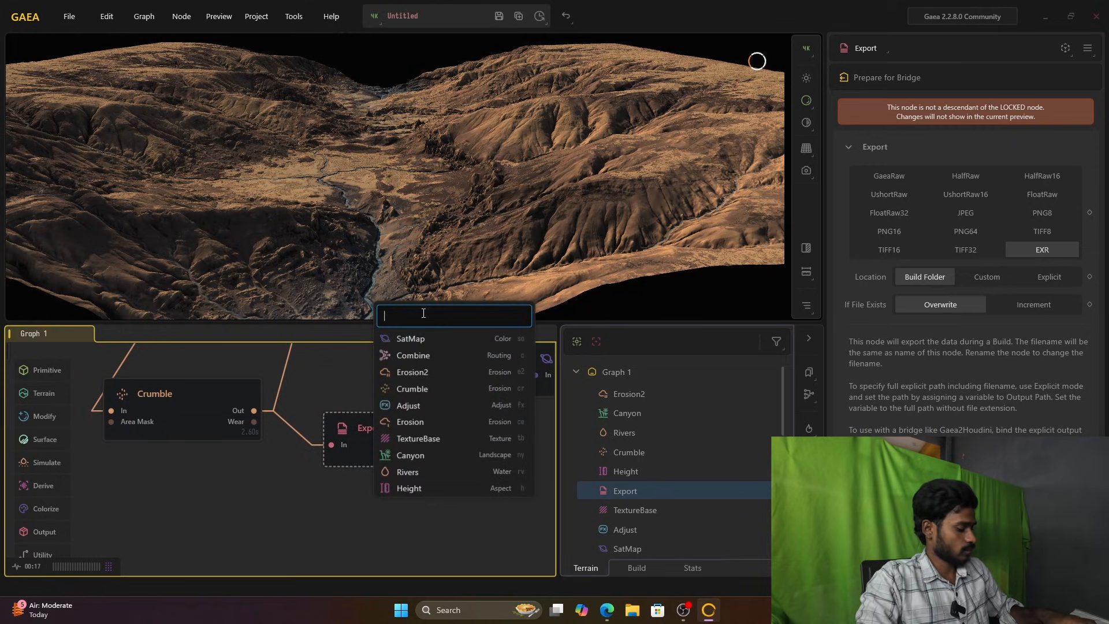
type("me")
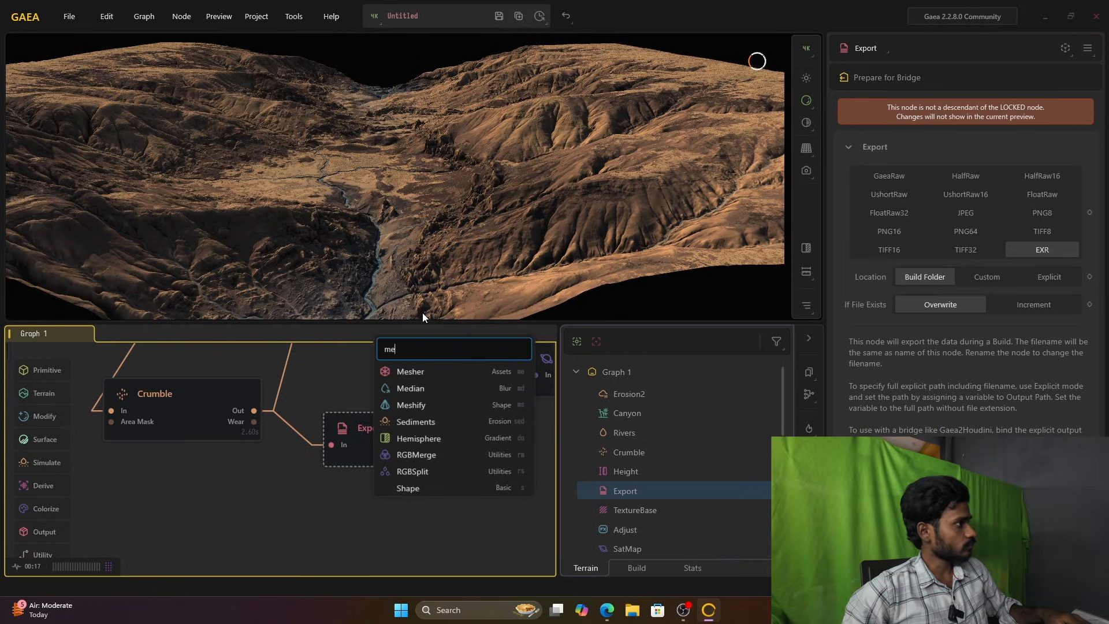
left_click(431, 371)
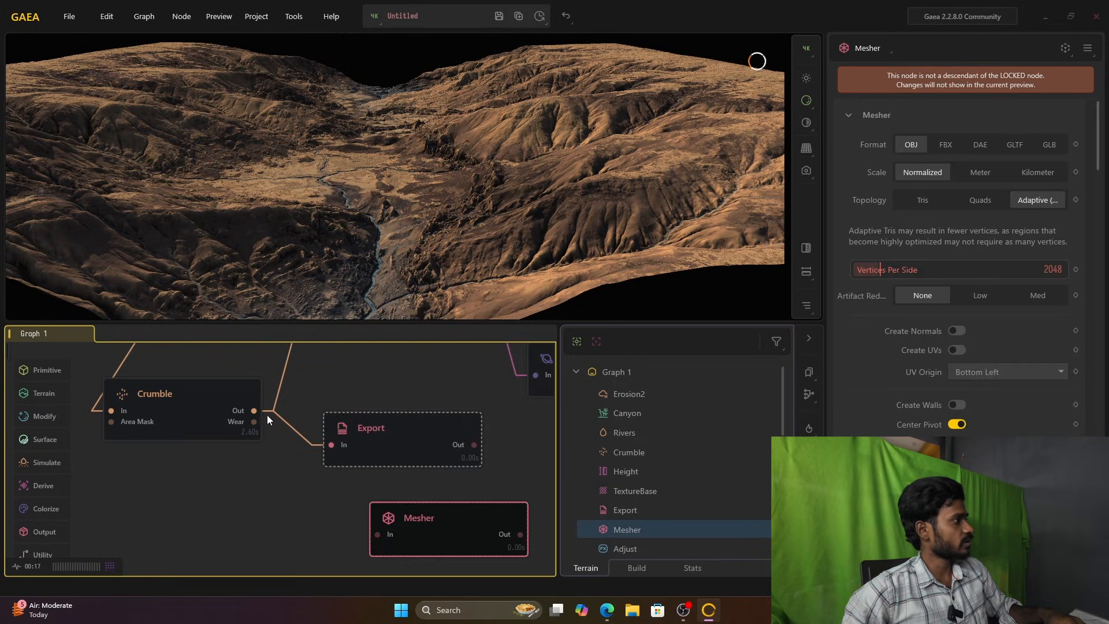
left_click_drag(254, 410, 369, 532)
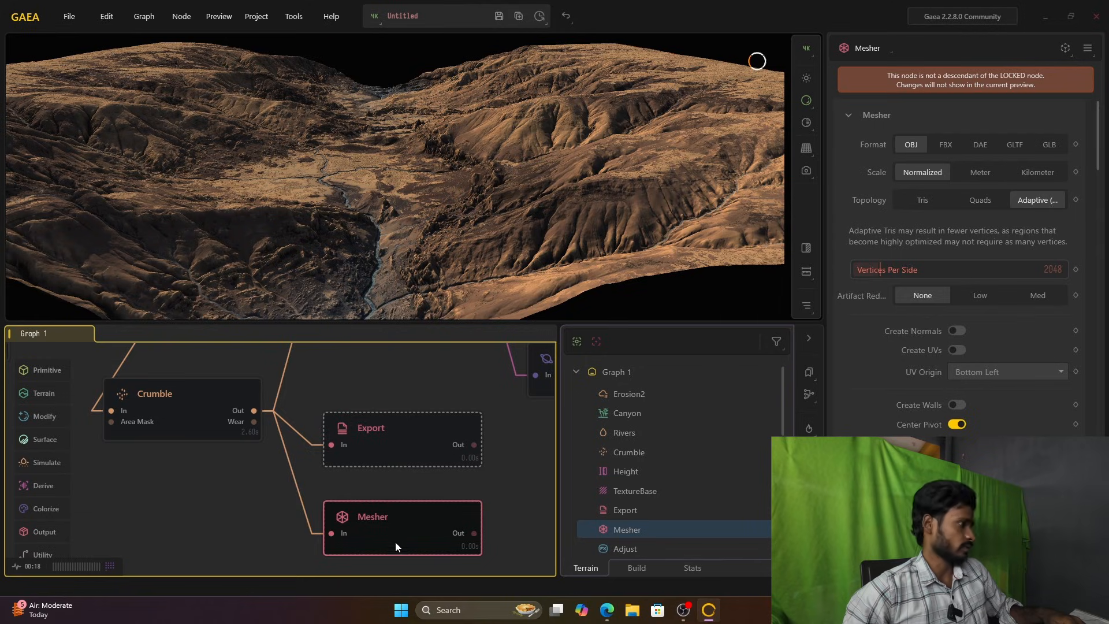
Step: Compare the available format options of the Export and Mesher nodes
left_click(397, 427)
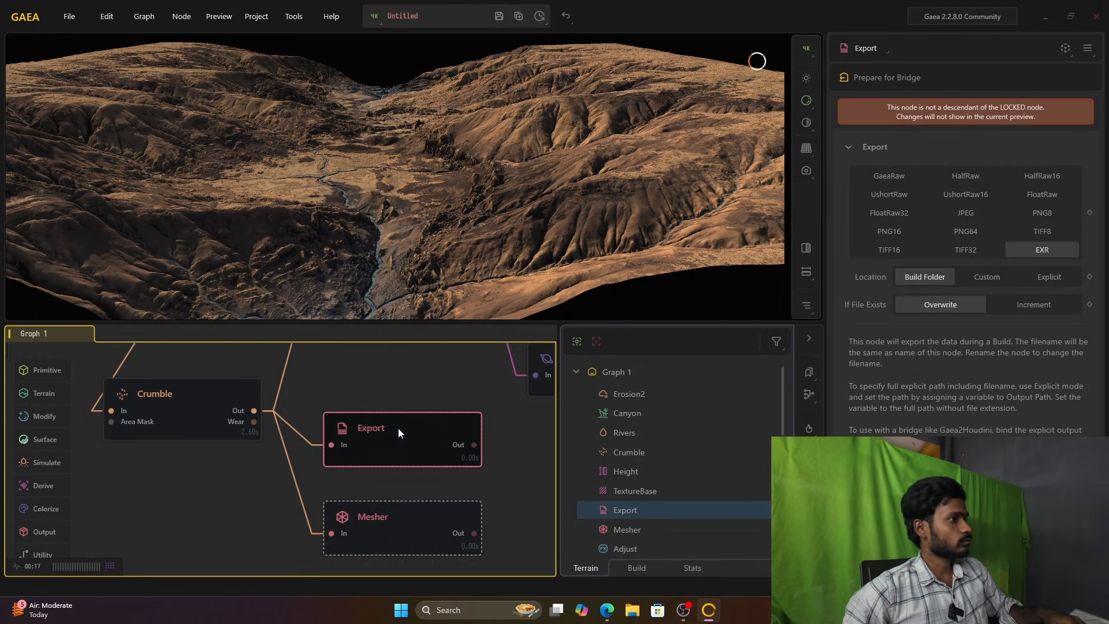
left_click(408, 507)
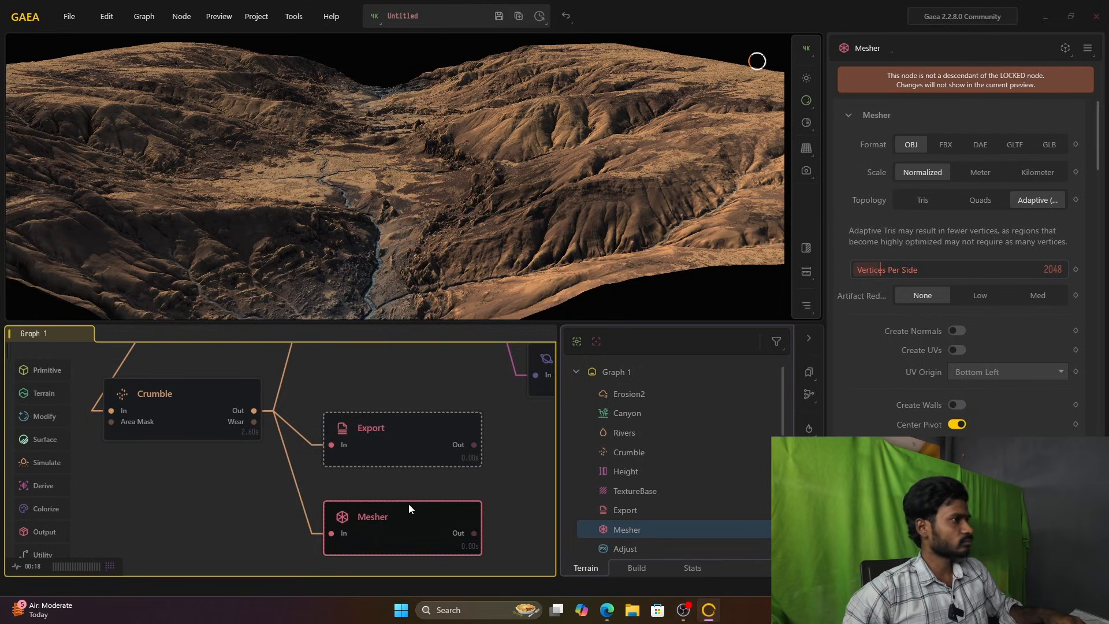
left_click(402, 443)
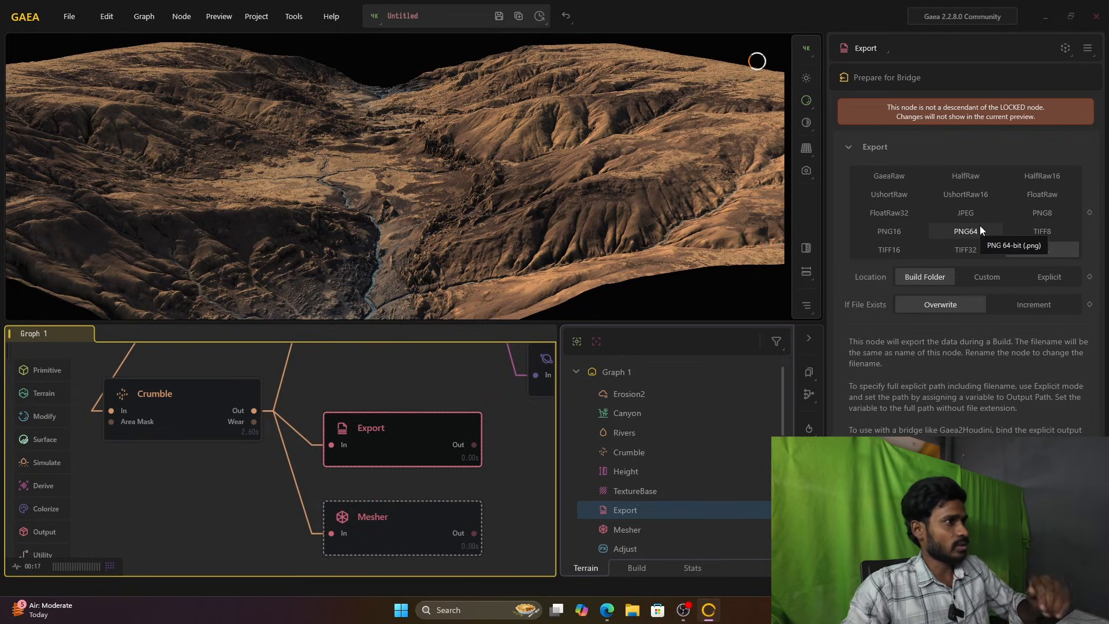
left_click(393, 551)
left_click(420, 456)
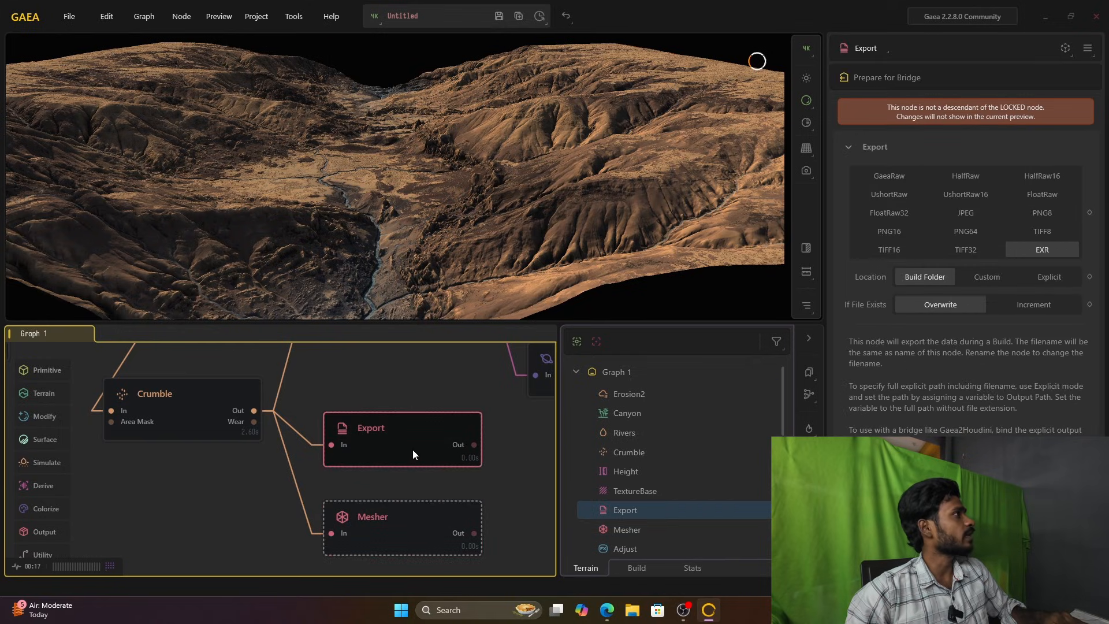
Step: Open the build settings and choose 1K (1024) as the build resolution for the whole terrain
left_click(257, 17)
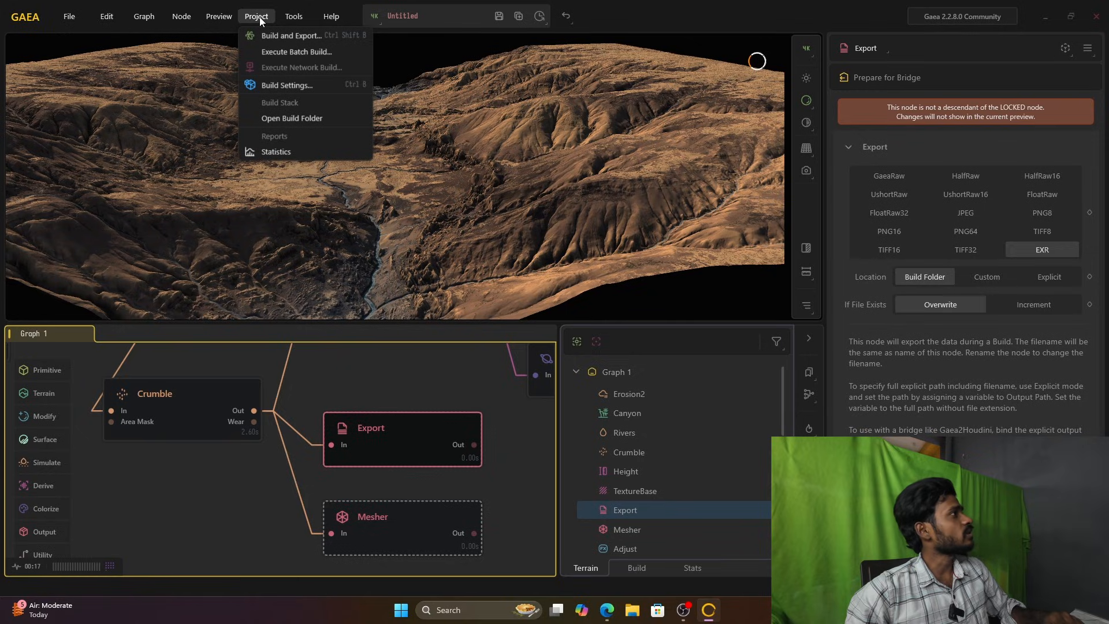
left_click(287, 88)
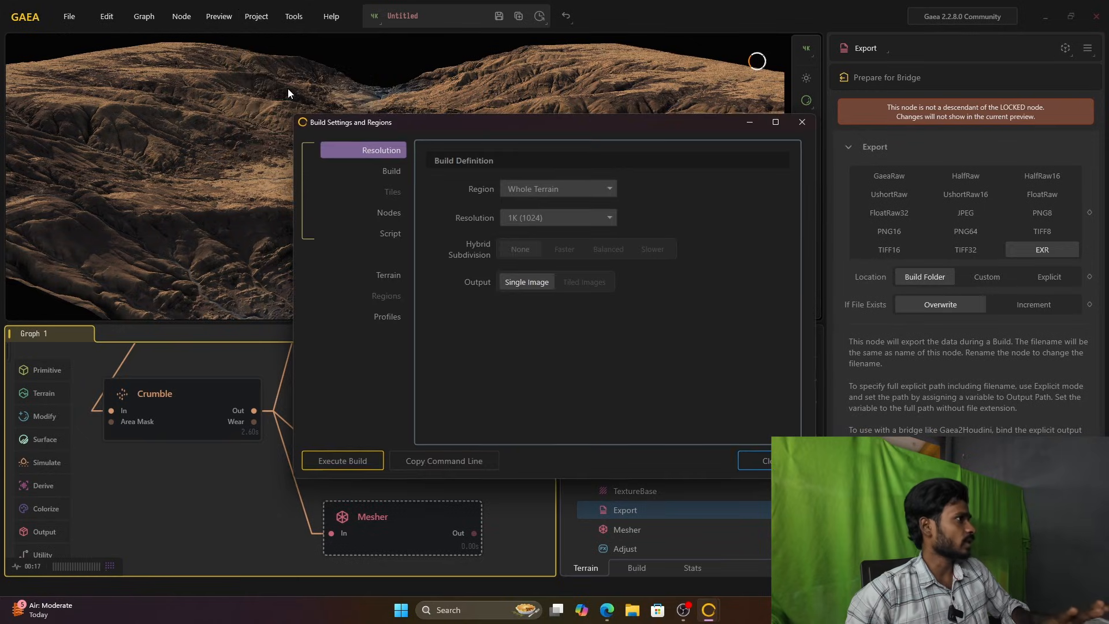
left_click(560, 223)
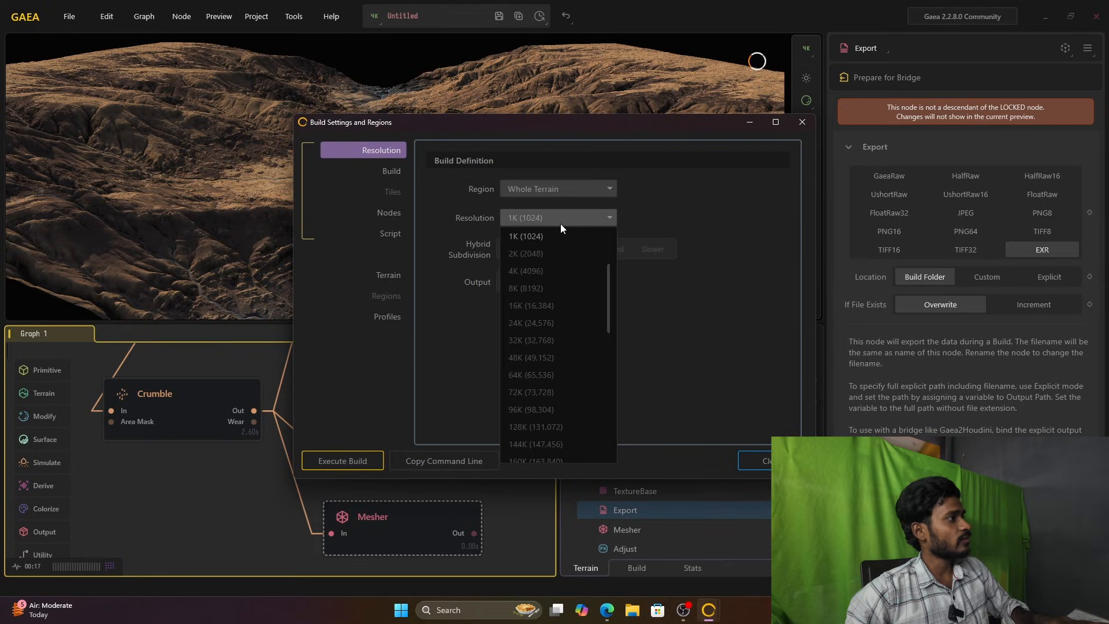
scroll(562, 337, "up", 1)
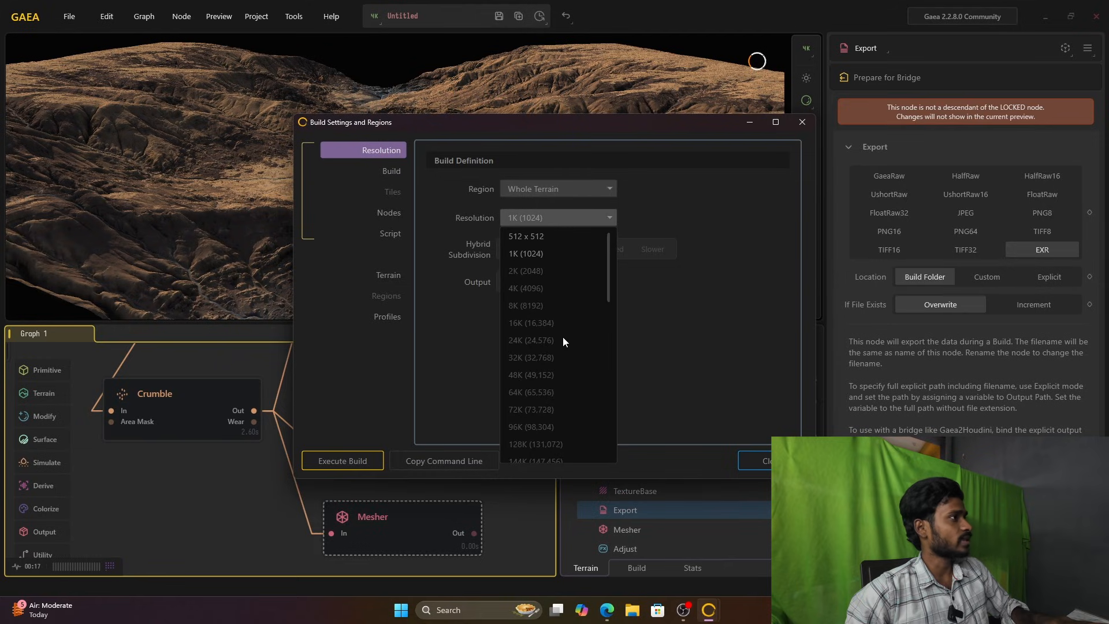
left_click(549, 254)
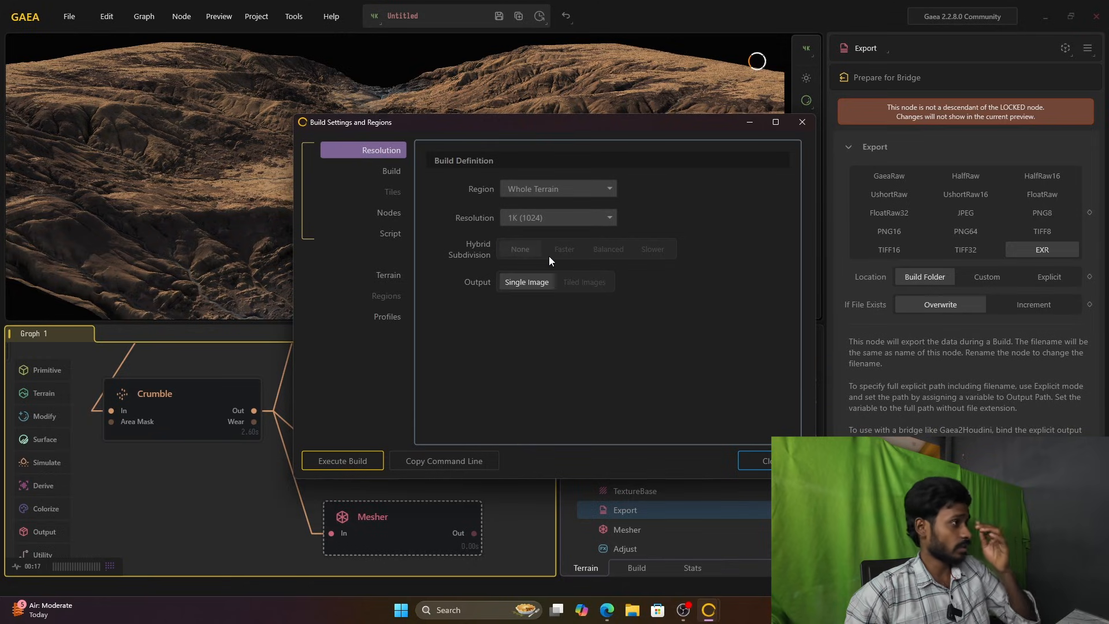
left_click(557, 220)
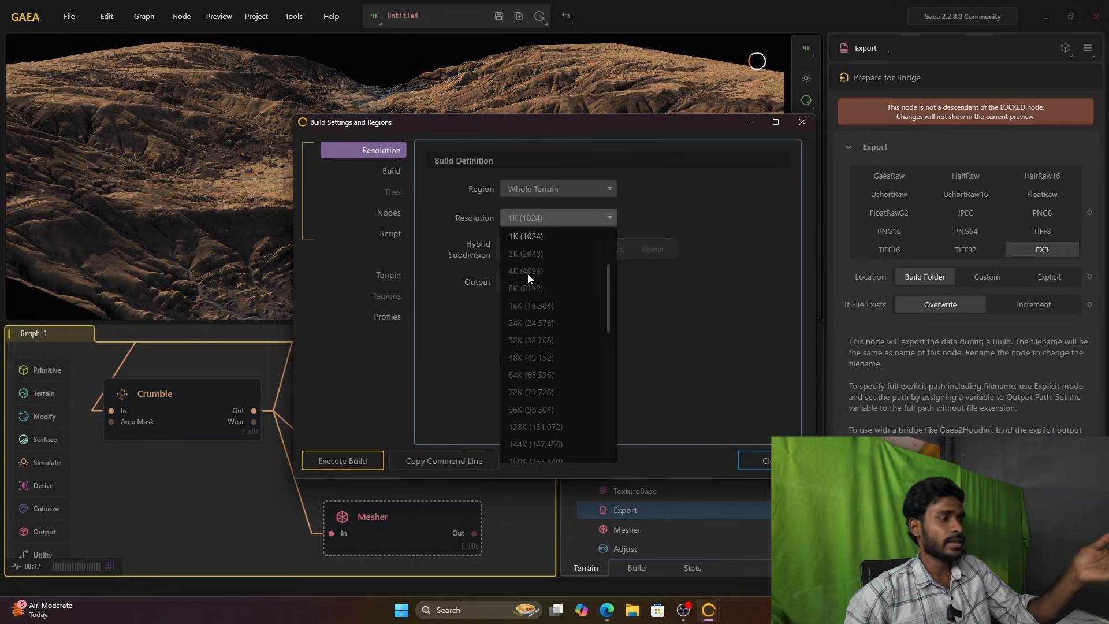
left_click(553, 239)
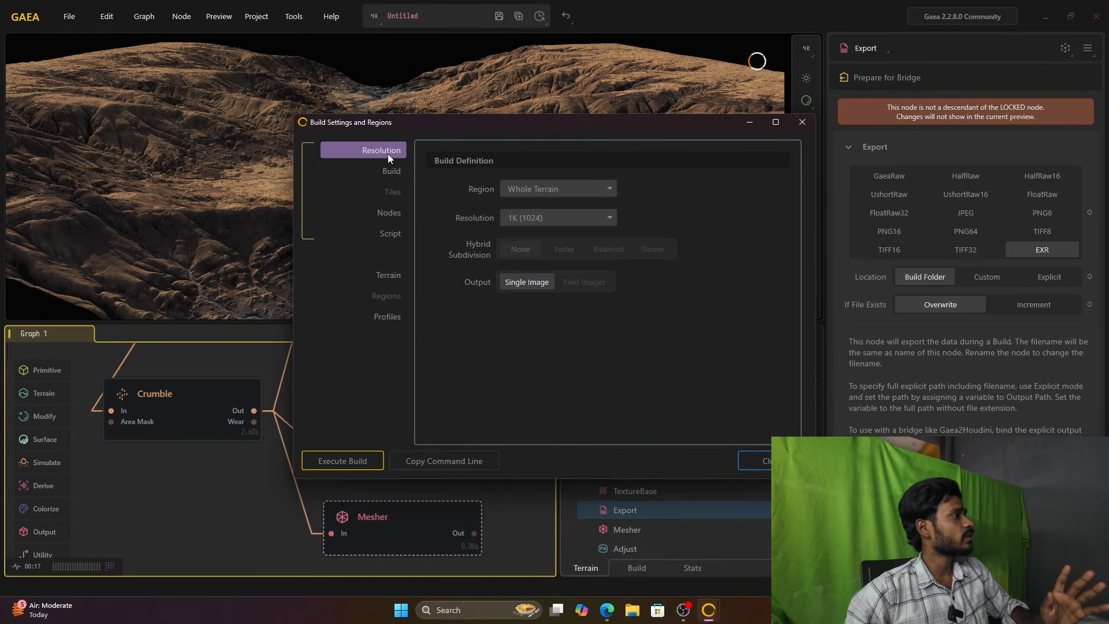
Step: Review the build destination settings, browse Downloads as a possible build folder, and close the build settings without picking a folder
left_click(396, 172)
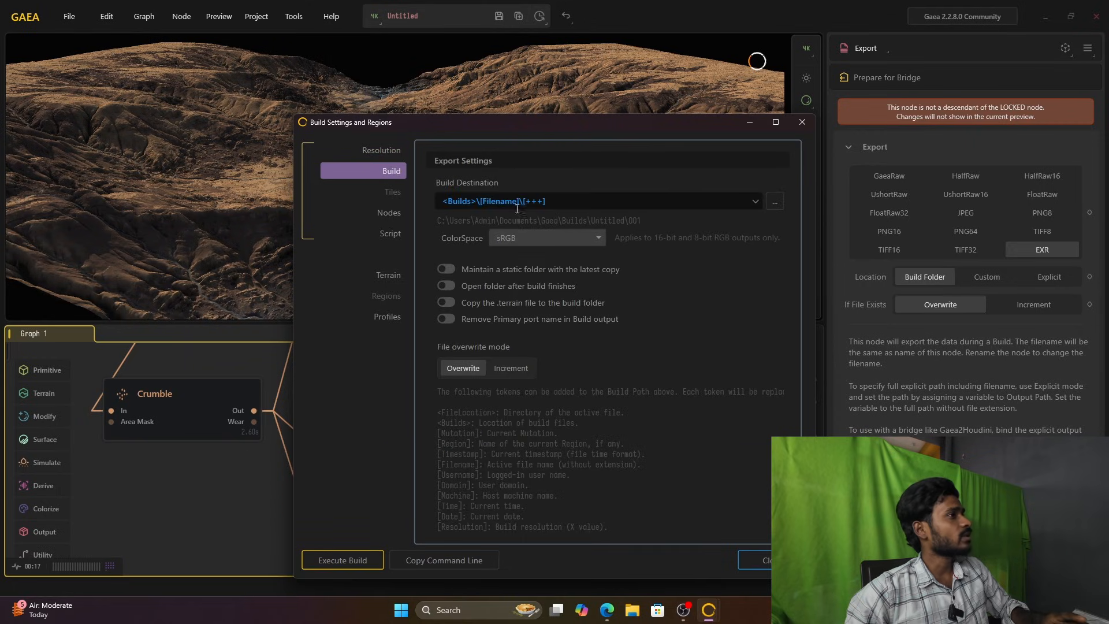
left_click(775, 201)
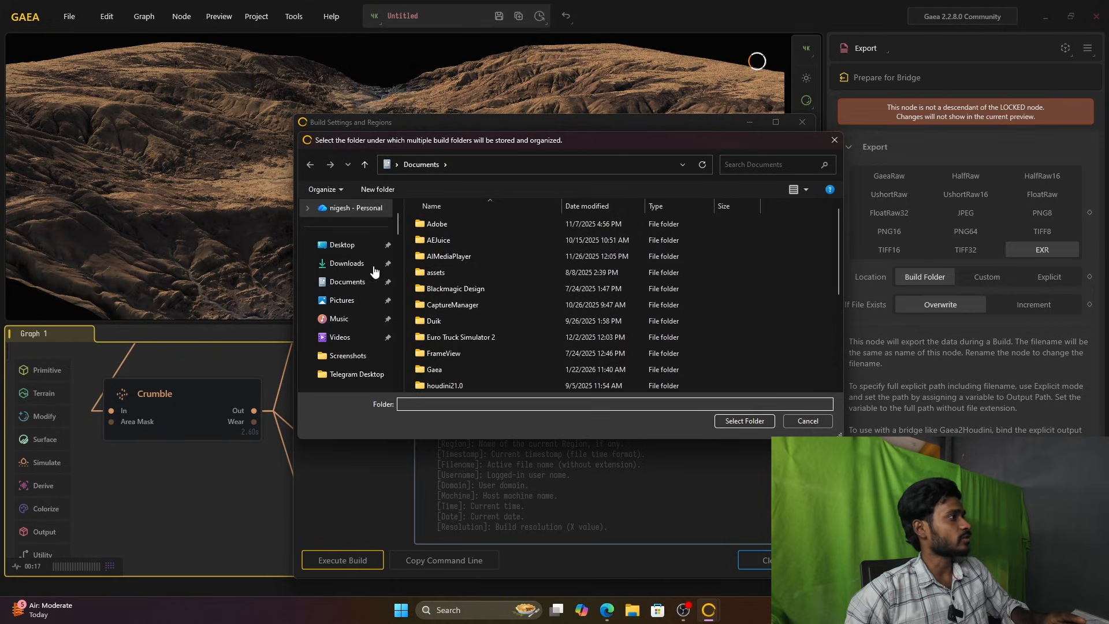
left_click(331, 264)
scroll(734, 373, "down", 5)
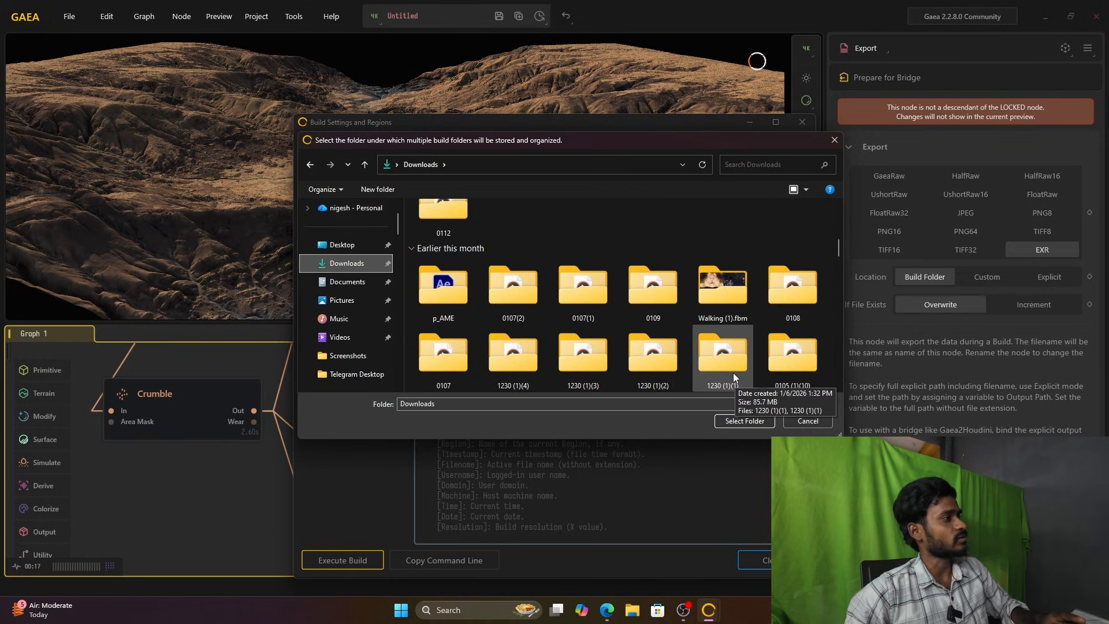
scroll(734, 375, "up", 3)
scroll(730, 266, "up", 1)
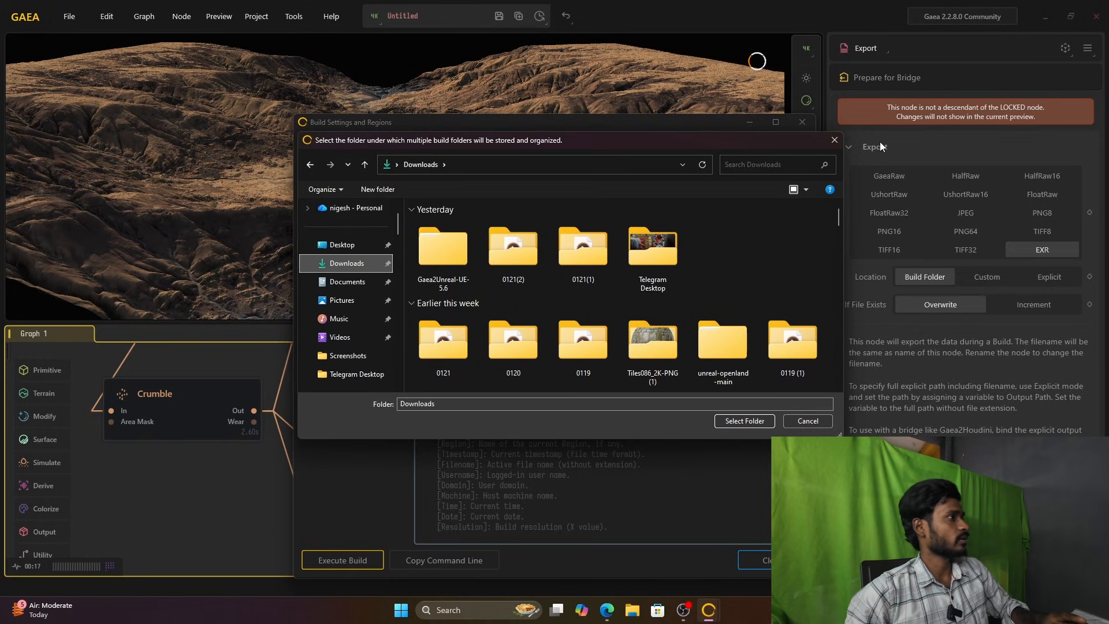
left_click(834, 140)
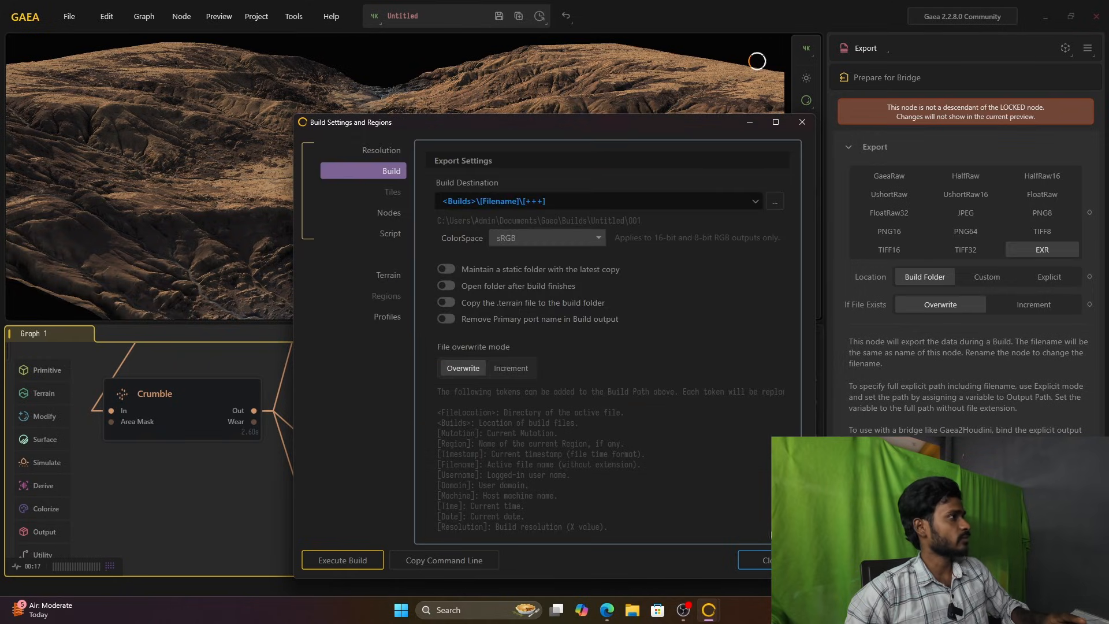
left_click(799, 124)
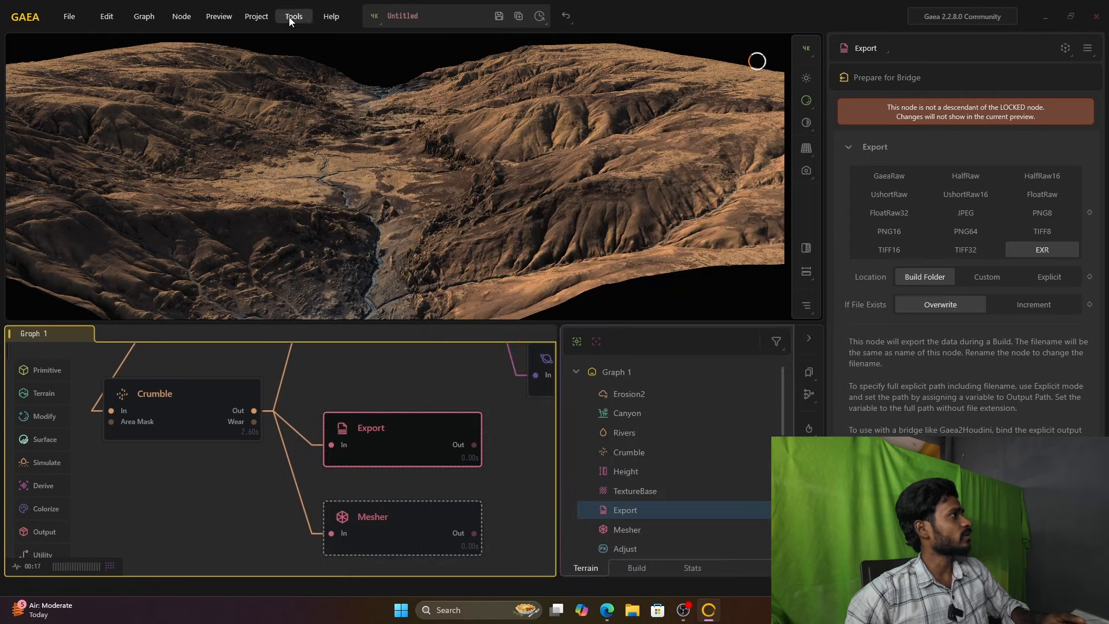
Step: Start Build and Export for the project and save the terrain file as m in the Documents folder
left_click(279, 17)
mouse_move(258, 19)
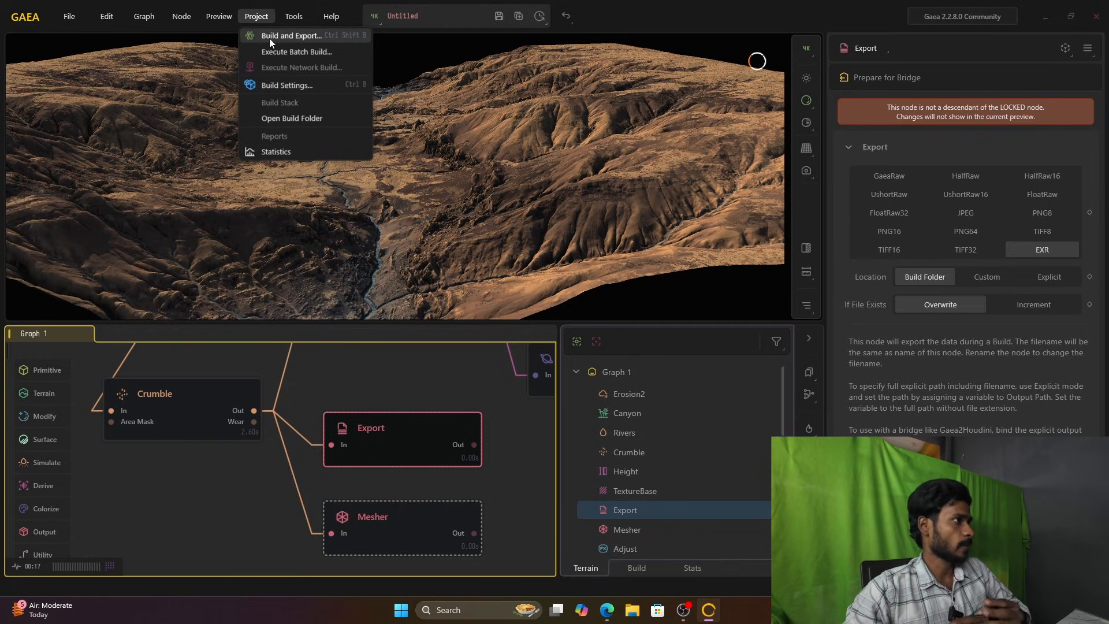
left_click(269, 40)
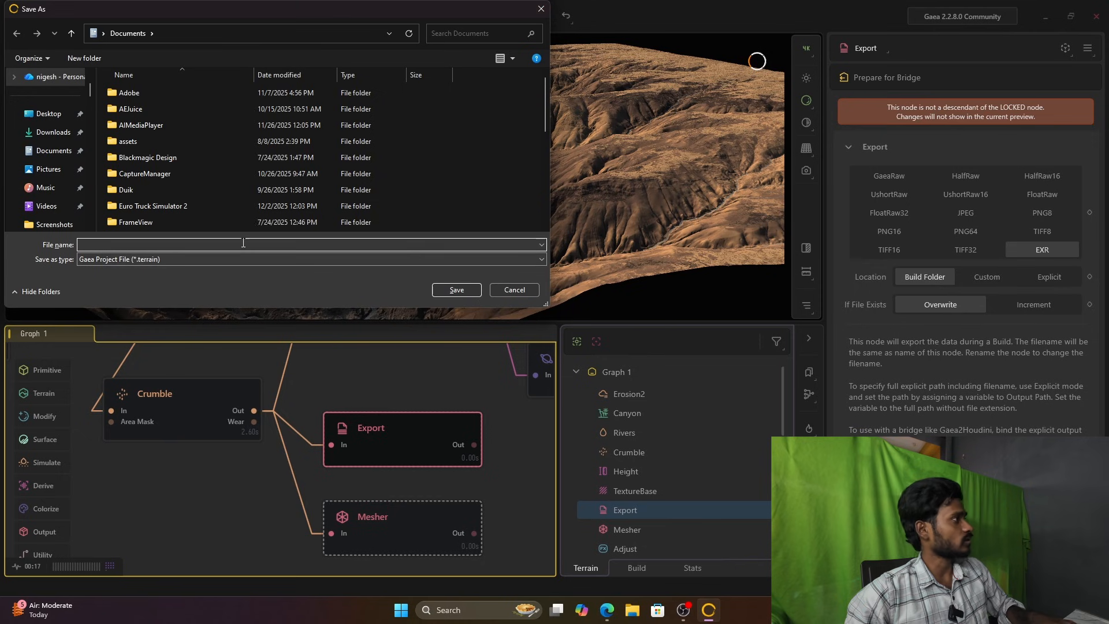
type("m")
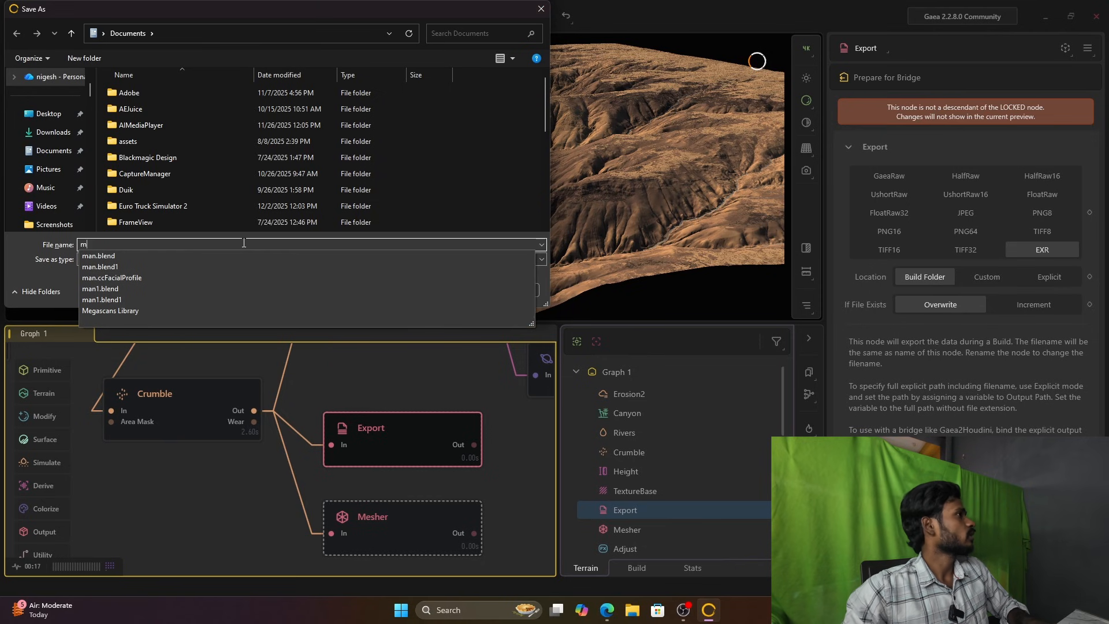
key("Return")
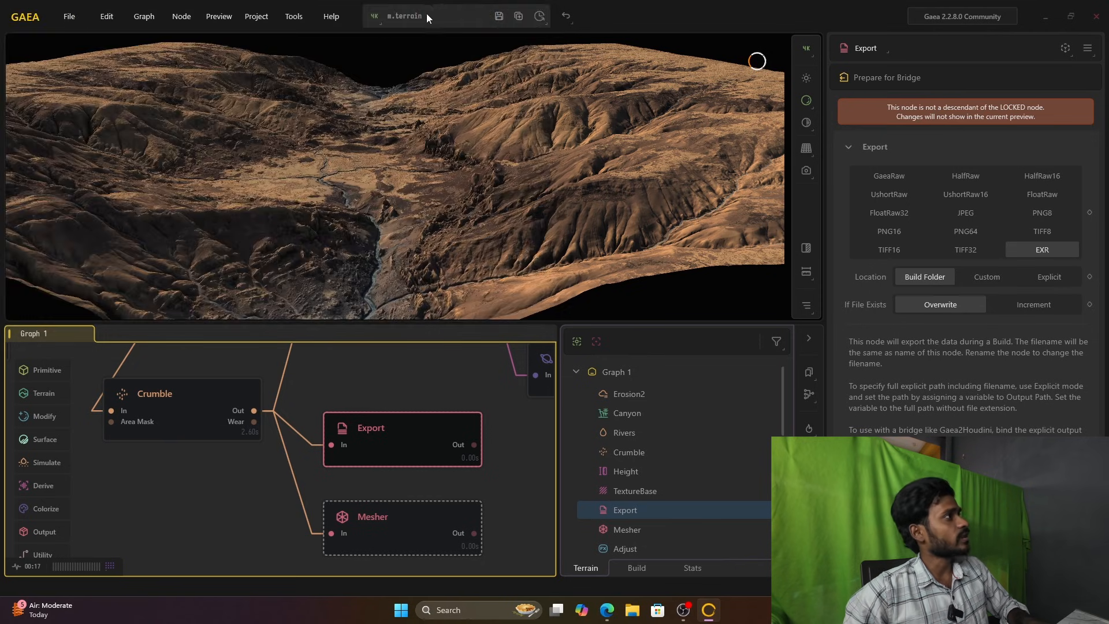
left_click(494, 22)
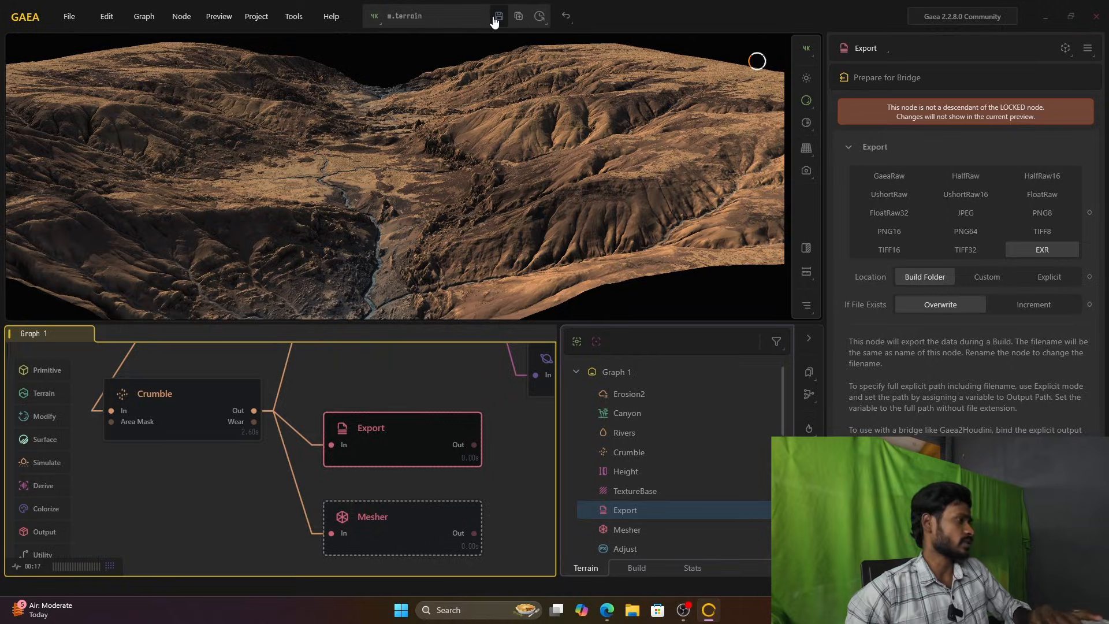